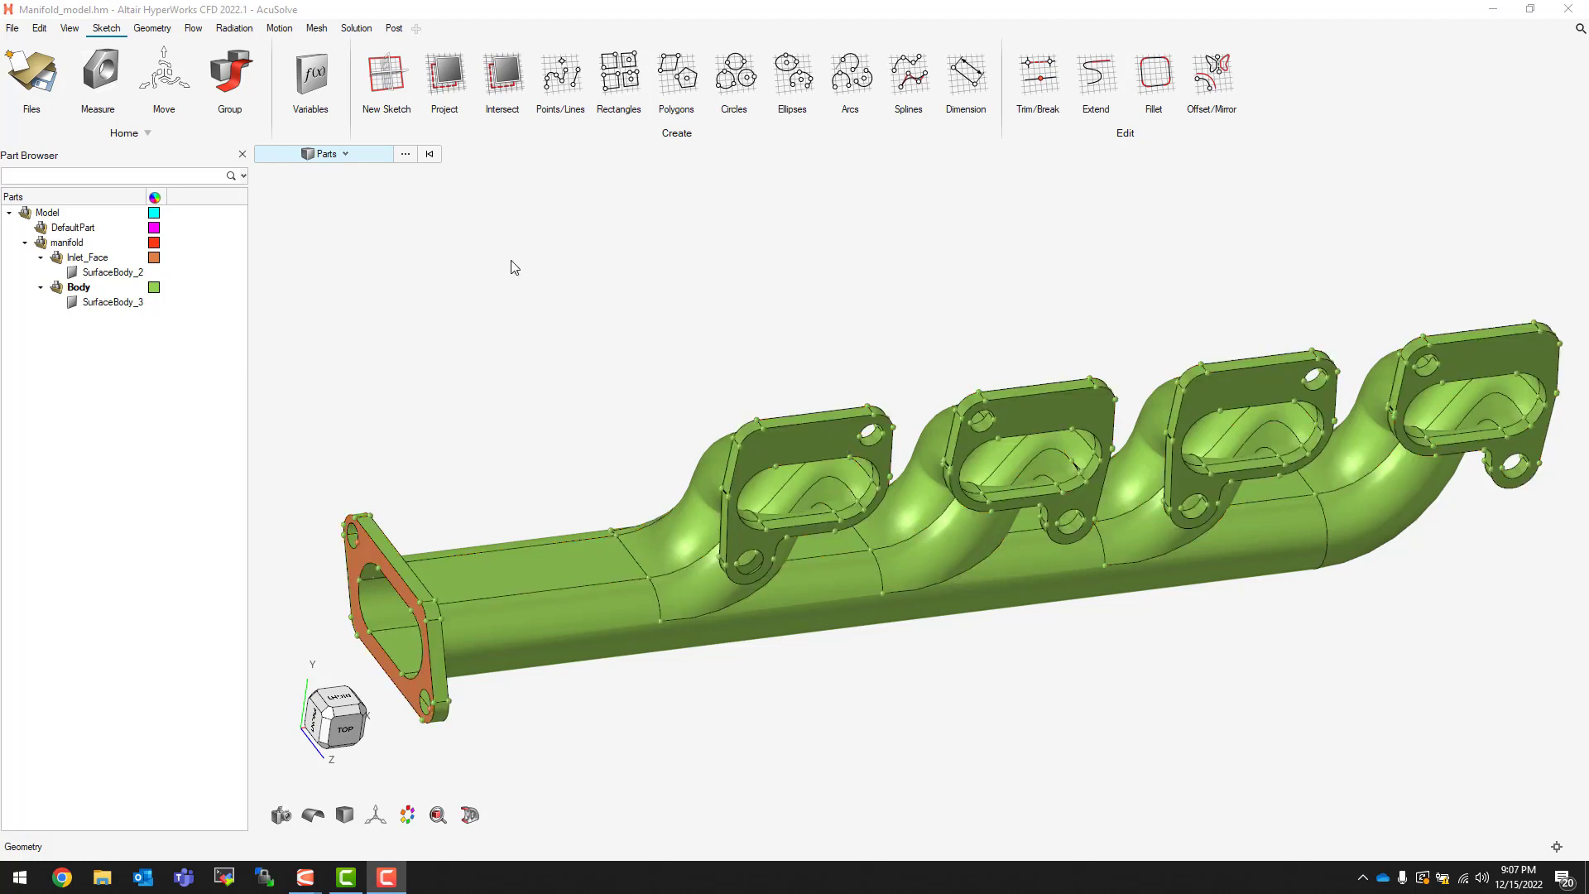
Step: Validate the manifold geometry and bring up the free edges found by the surface checks
{"action": "left_click", "coordinate": [149, 30]}
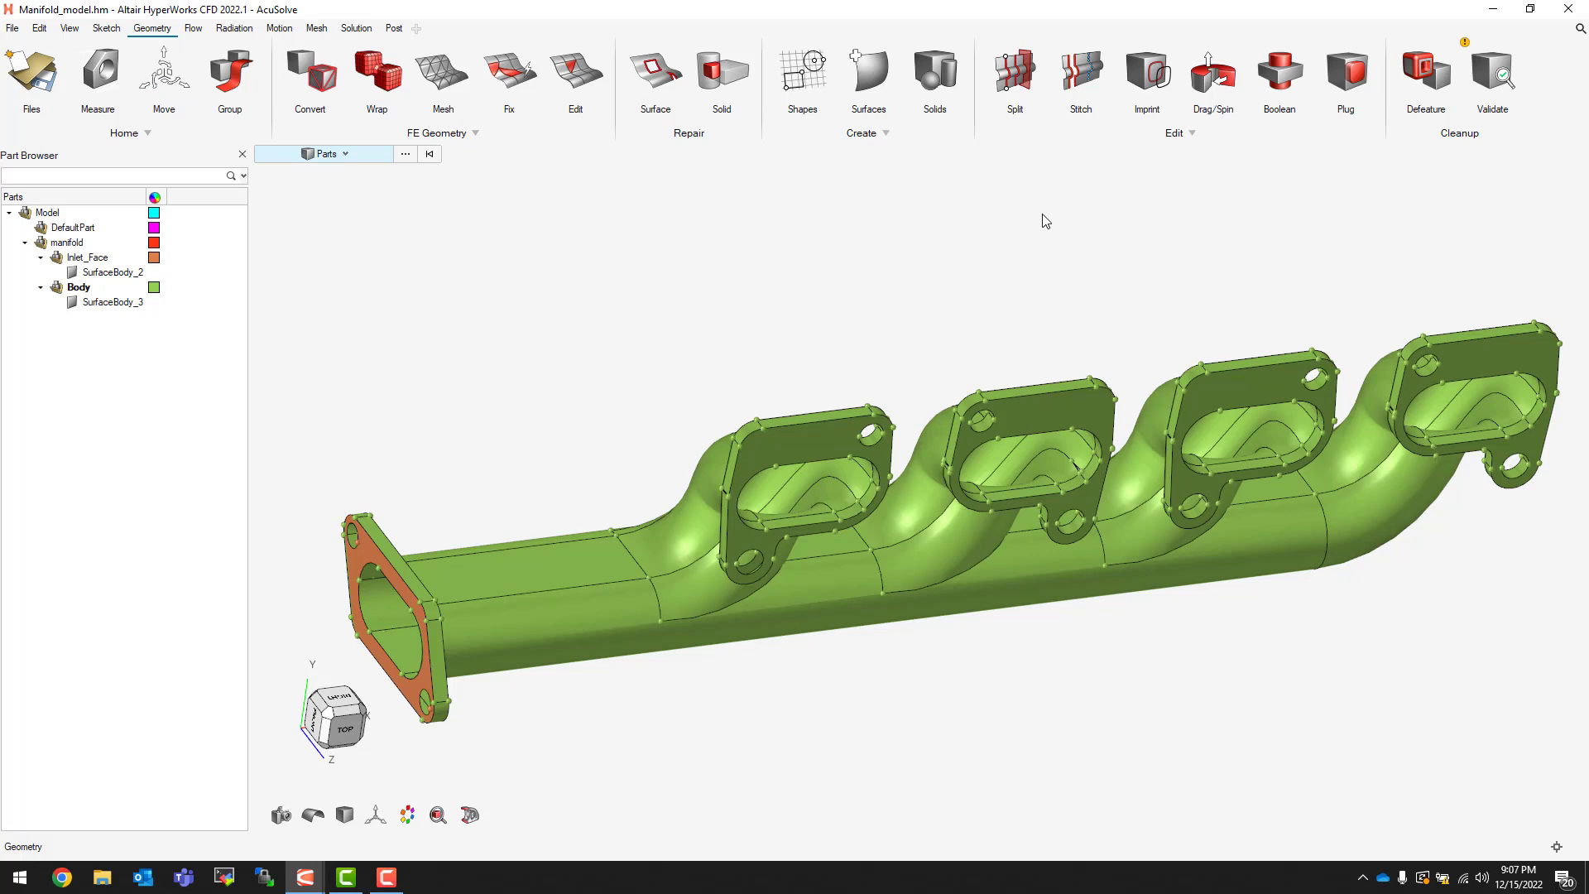
{"action": "left_click", "coordinate": [1495, 83]}
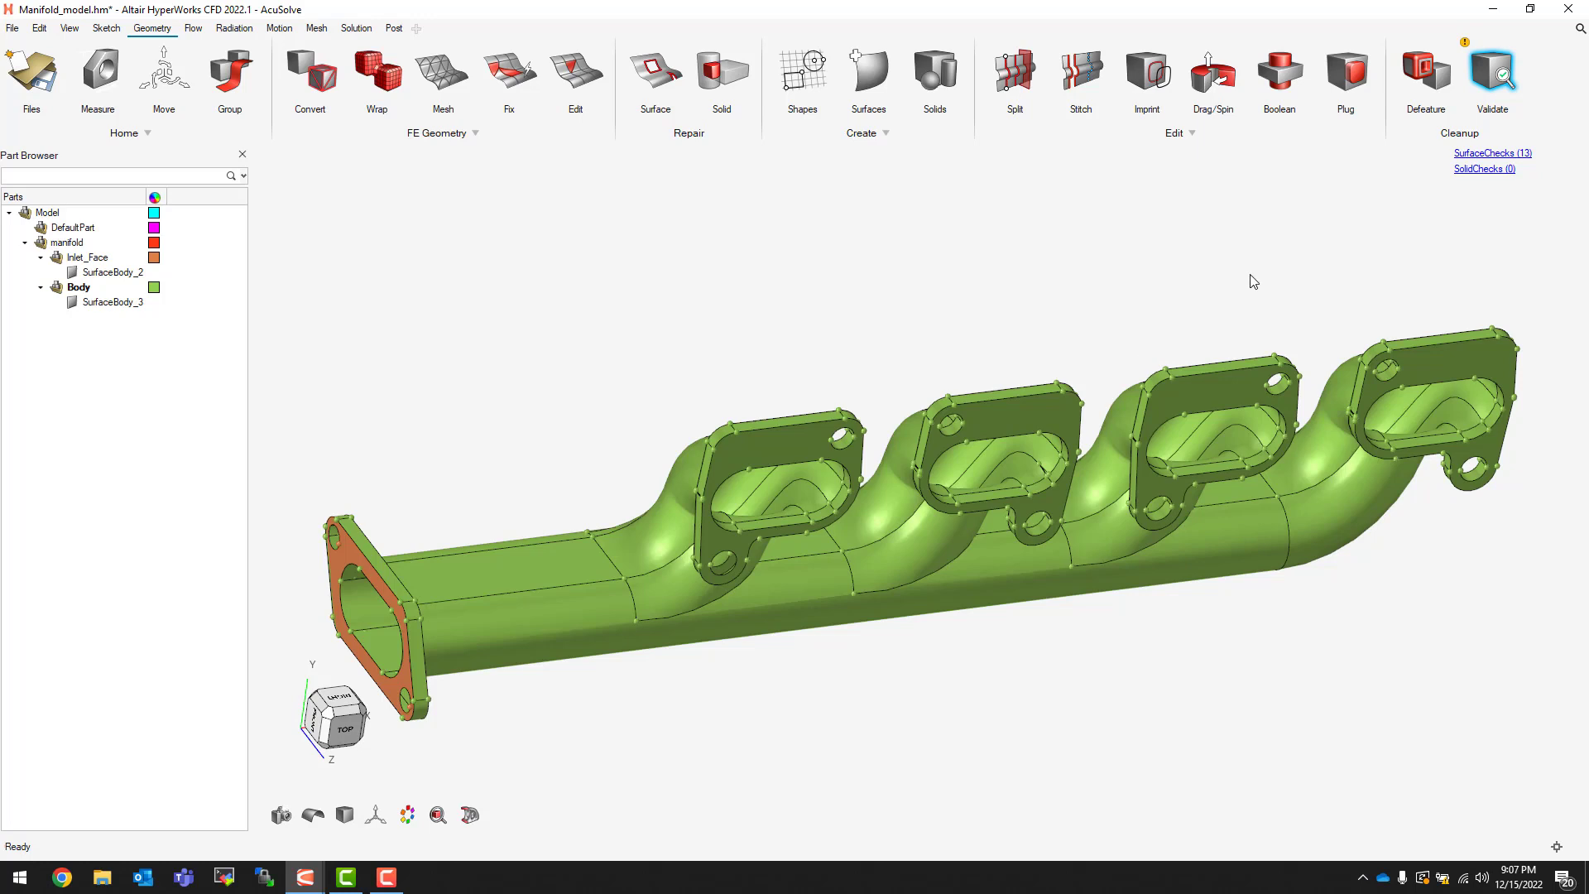
{"action": "left_click", "coordinate": [1483, 155]}
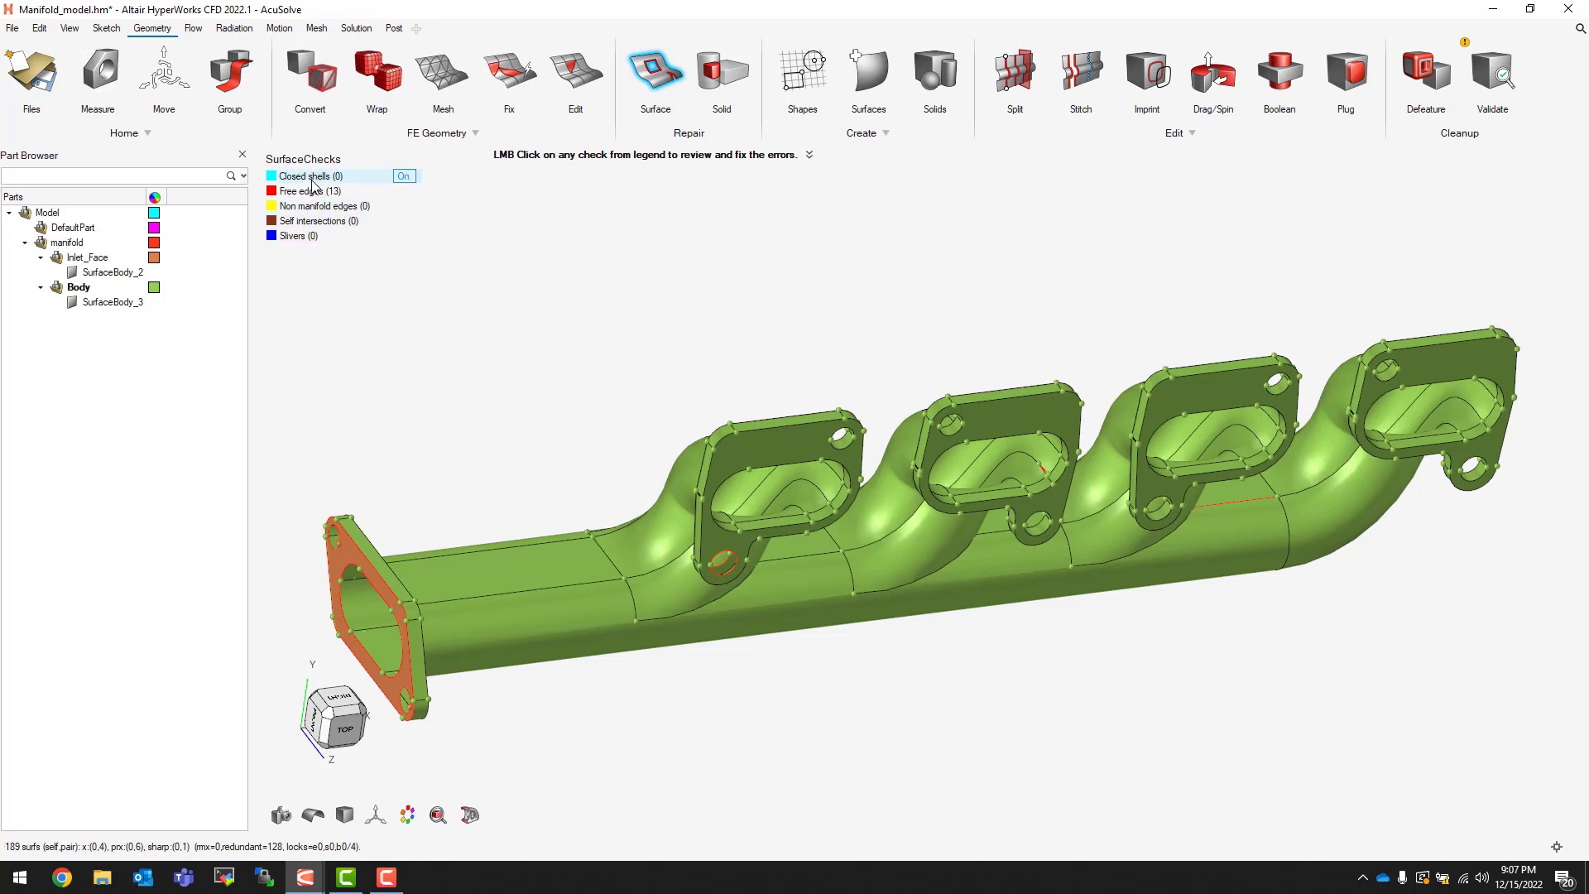
{"action": "left_click", "coordinate": [358, 197]}
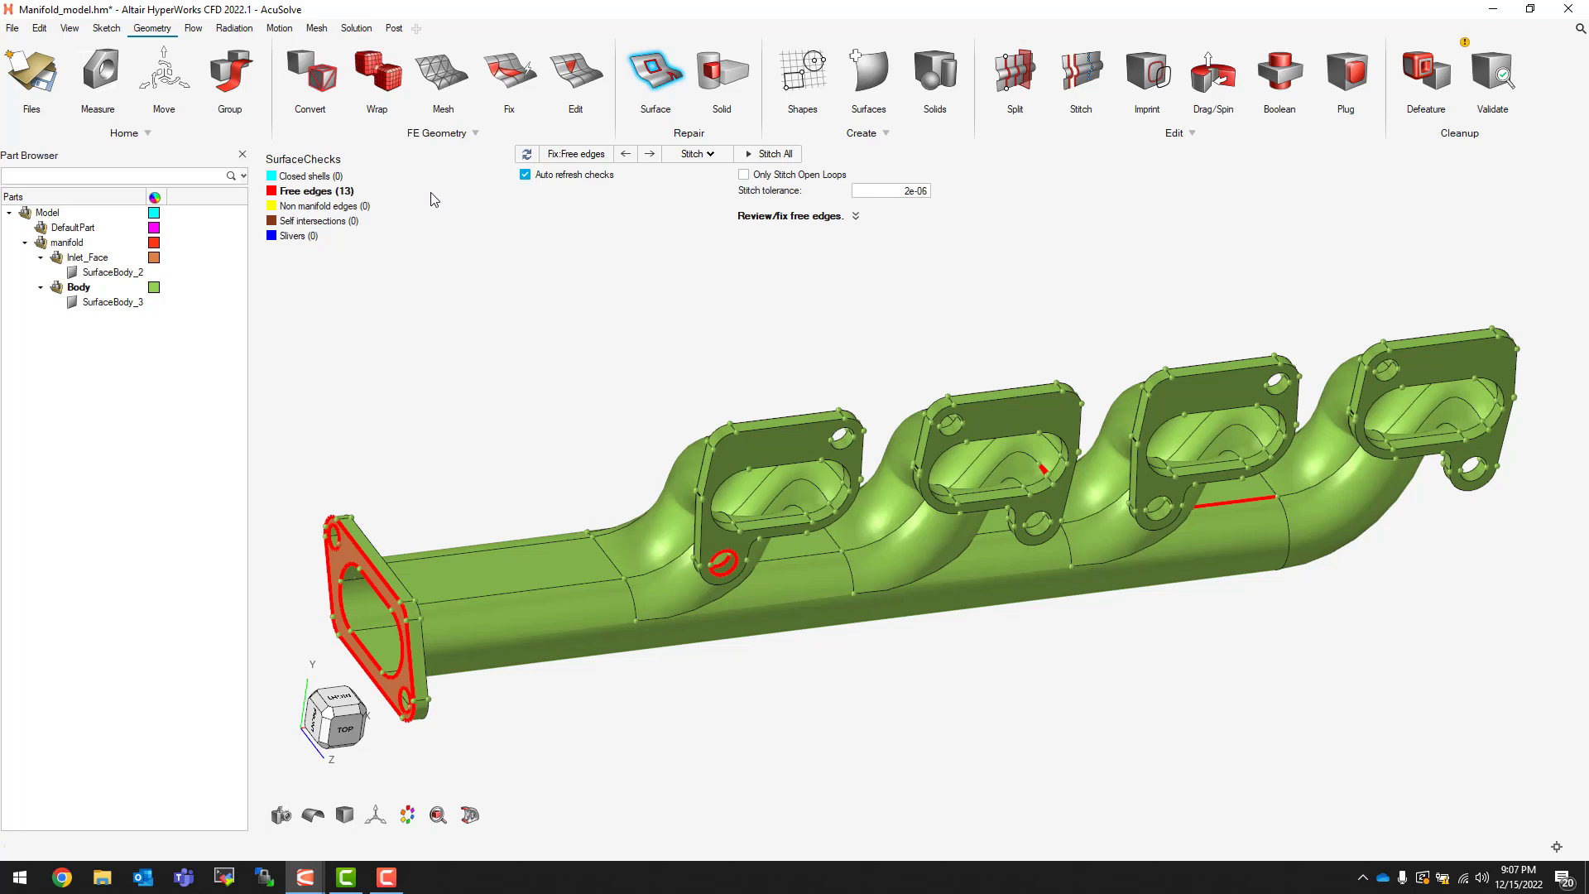
Step: Stitch all free edges at a tolerance of 2e-06, and again with the stitch tolerance set to 0.001
{"action": "left_click", "coordinate": [773, 157]}
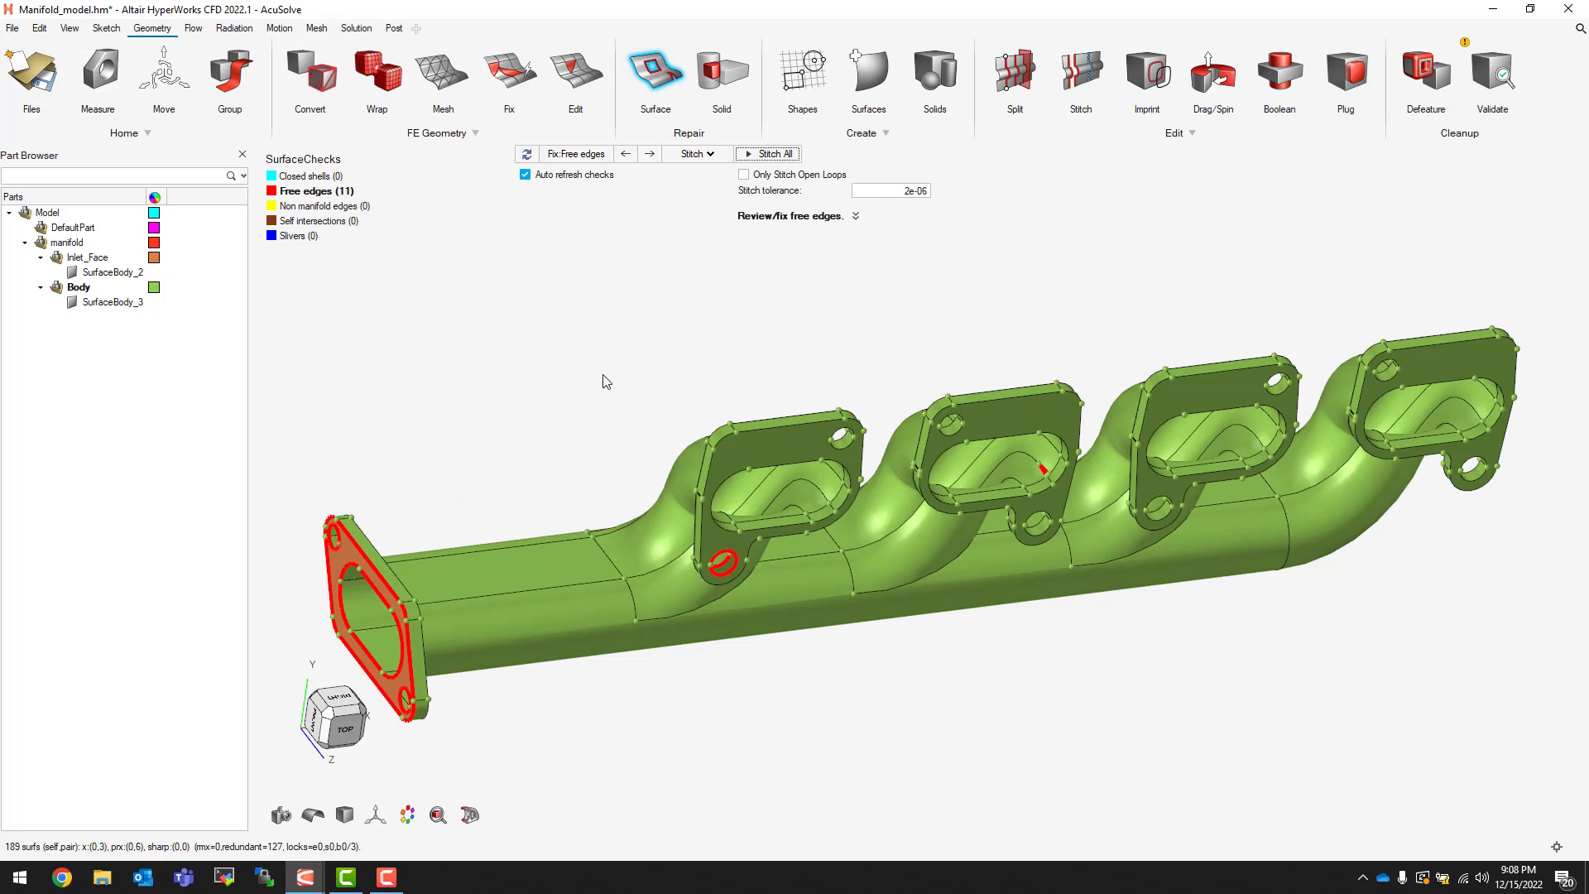
{"action": "left_click", "coordinate": [893, 192]}
{"action": "type", "text": "0.001"}
{"action": "left_click", "coordinate": [778, 154]}
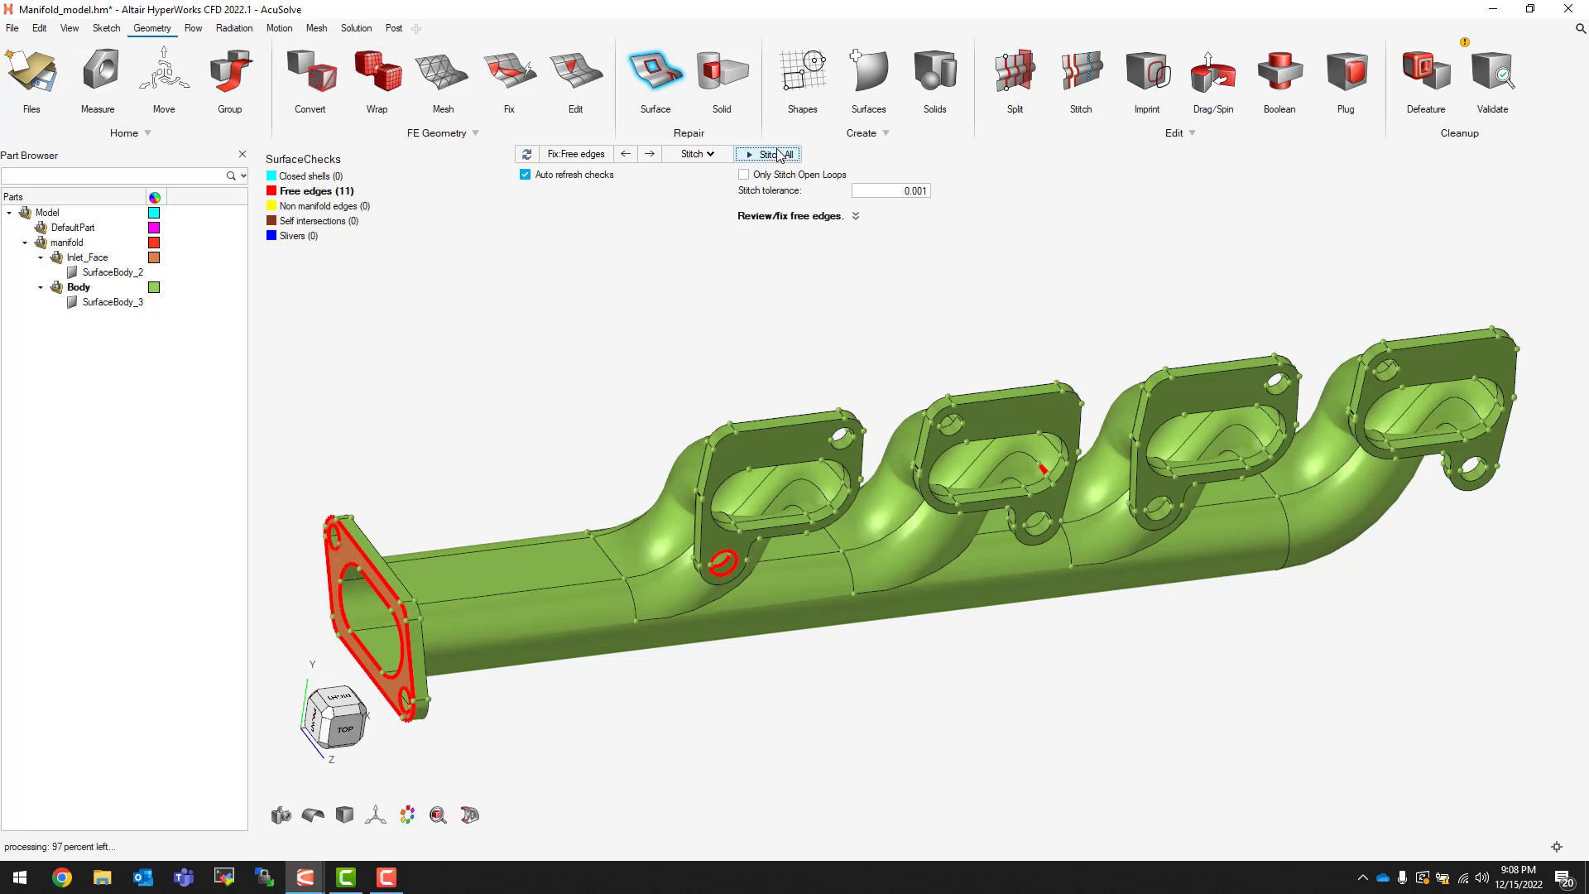
{"action": "left_click", "coordinate": [777, 155]}
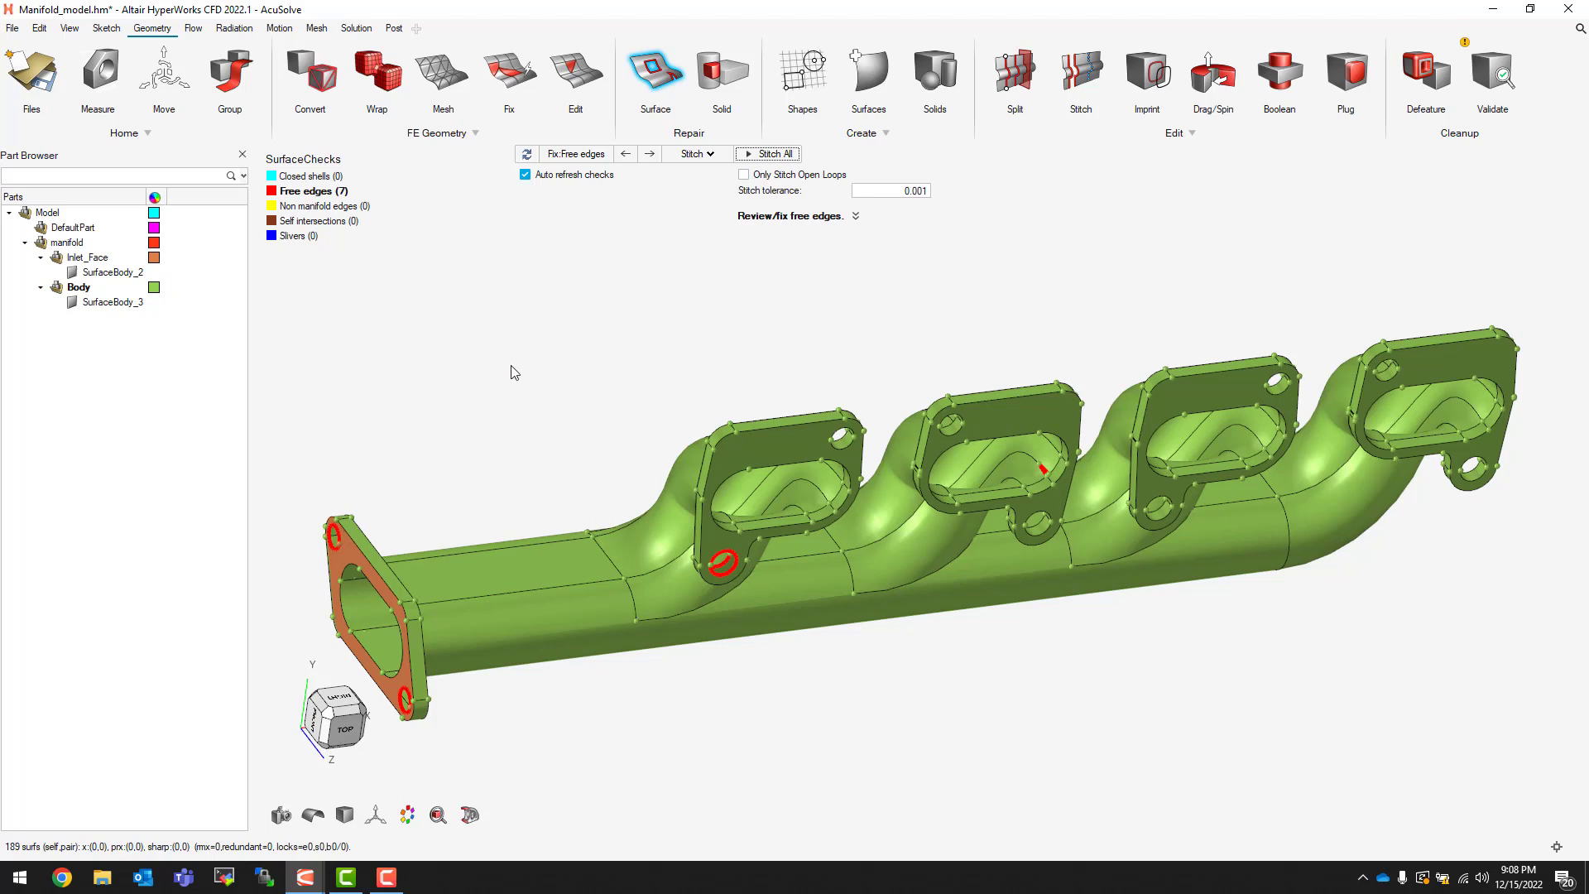
Step: Patch both open rims of the upper bolt hole in the inlet flange using Patch Hole
{"action": "left_click", "coordinate": [713, 157]}
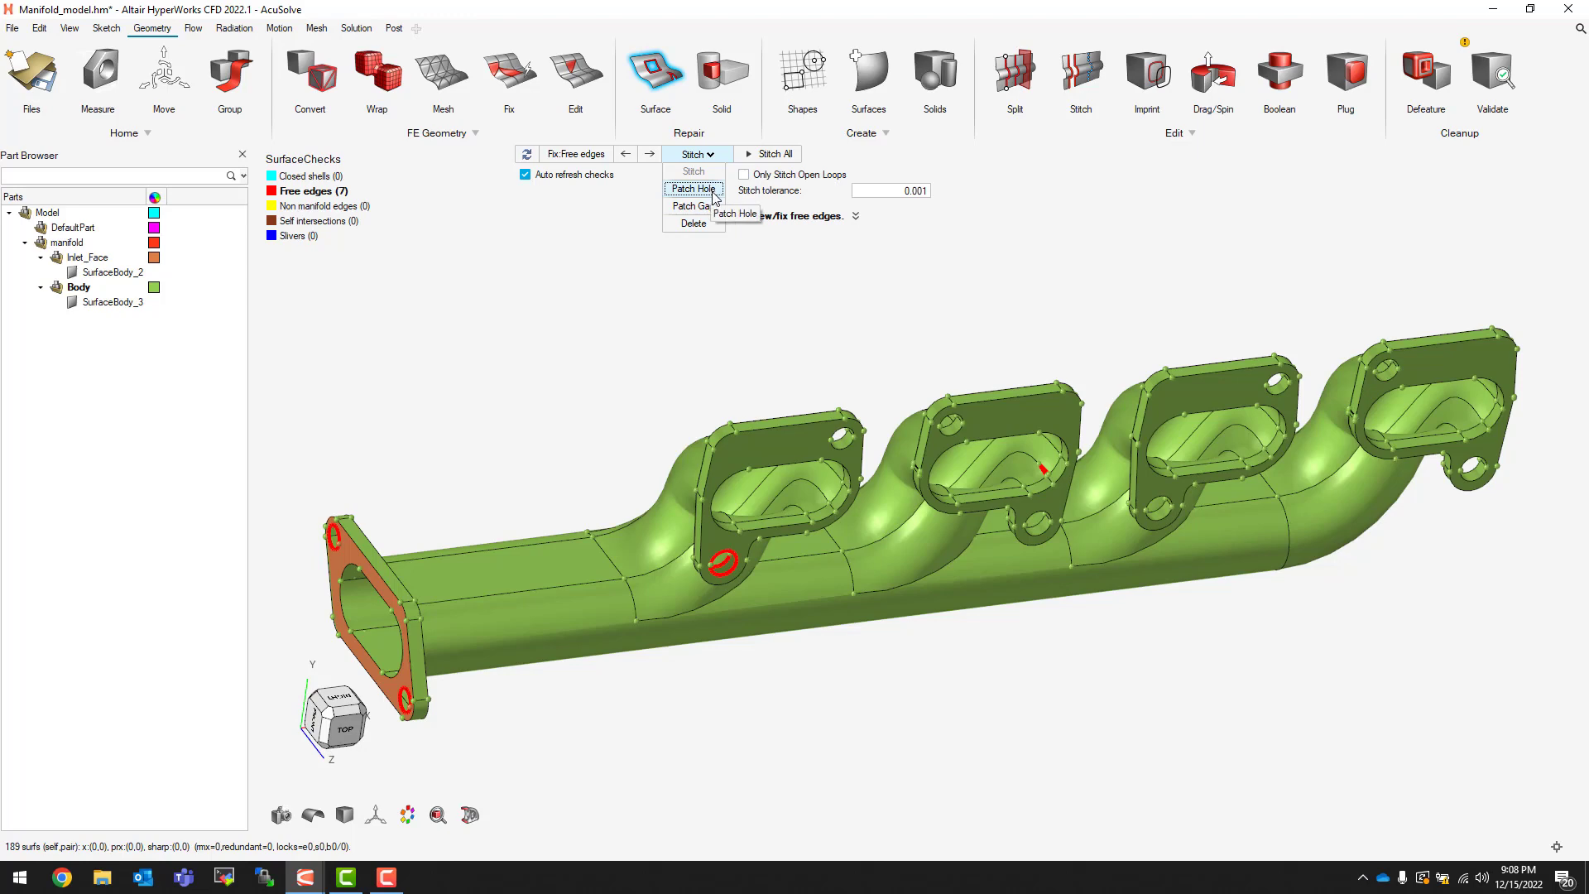
{"action": "left_click", "coordinate": [694, 188]}
{"action": "middle_click_drag", "start_coordinate": [554, 419], "coordinate": [674, 330]}
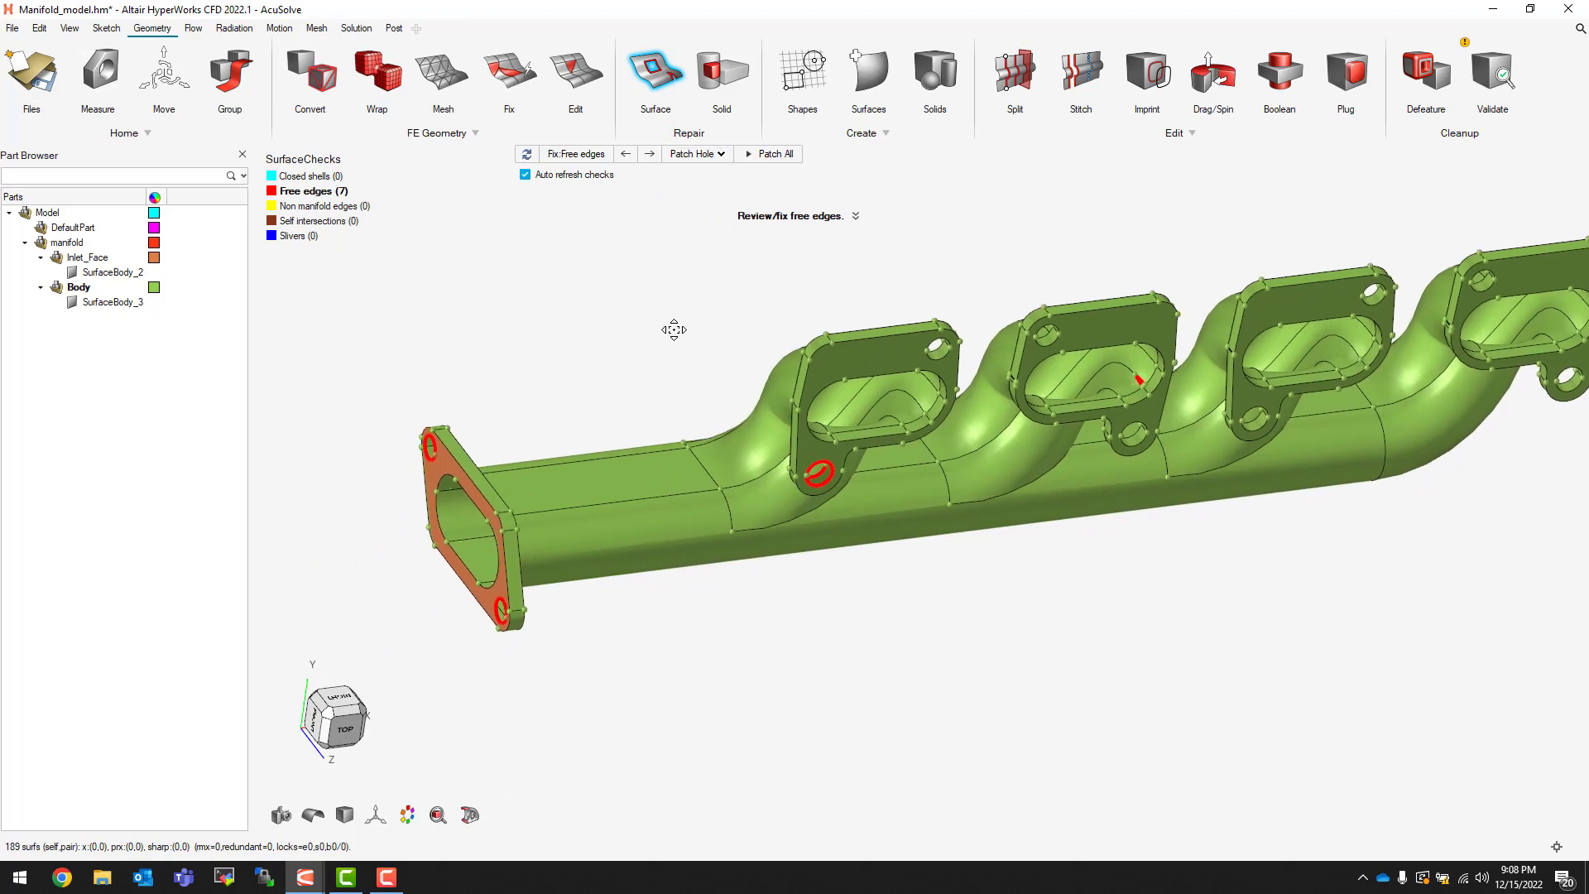
{"action": "scroll", "coordinate": [460, 422], "scroll_direction": "up", "scroll_amount": 5}
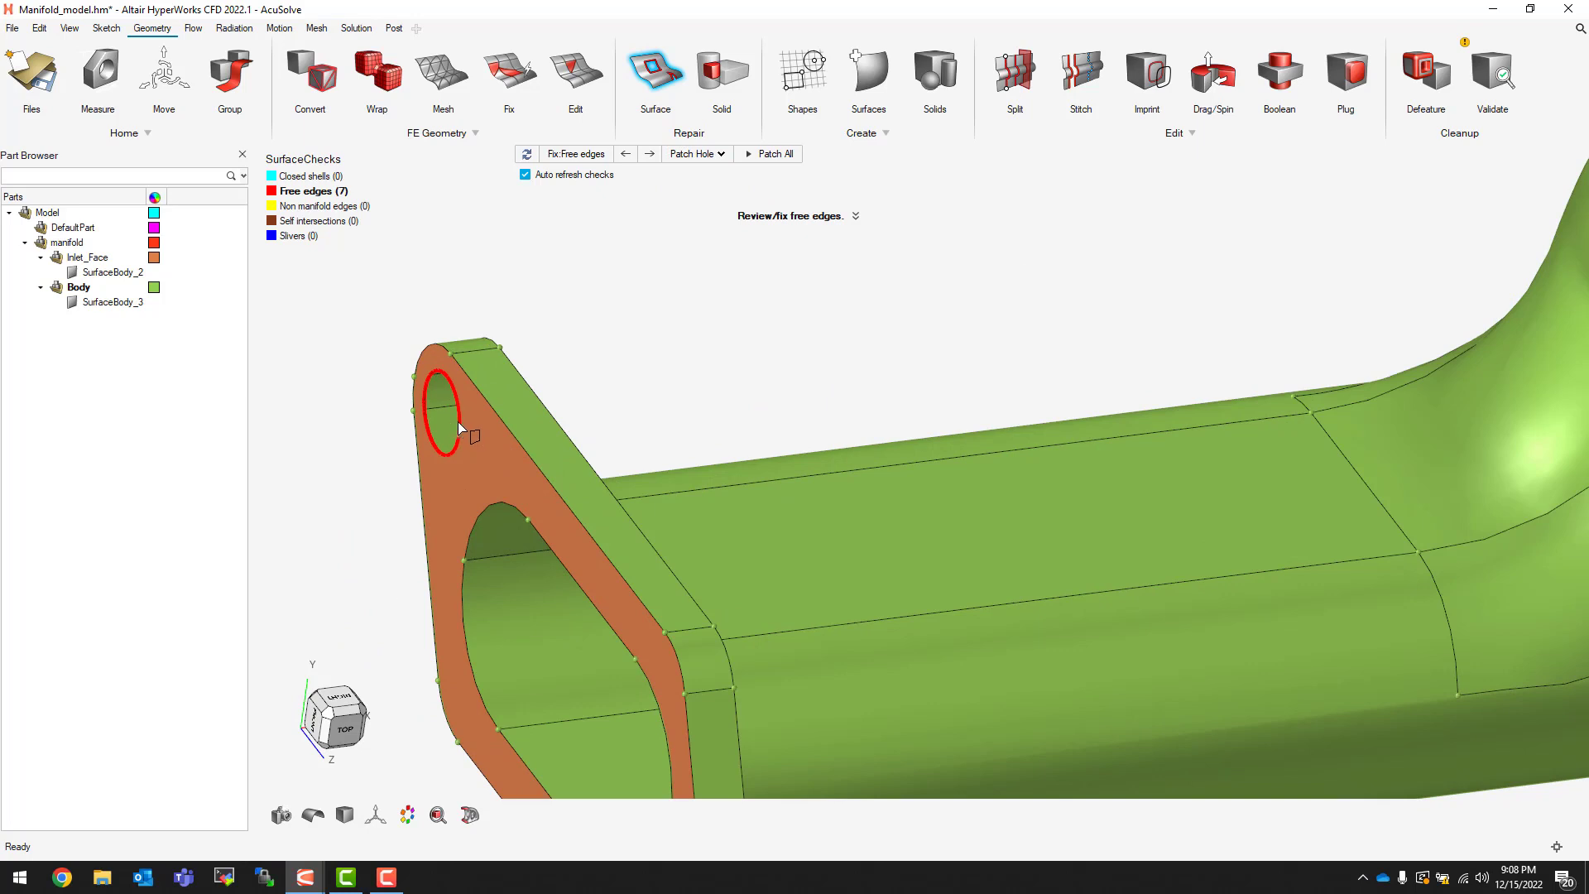
{"action": "scroll", "coordinate": [459, 420], "scroll_direction": "up", "scroll_amount": 3}
{"action": "middle_click_drag", "start_coordinate": [445, 418], "coordinate": [684, 411]}
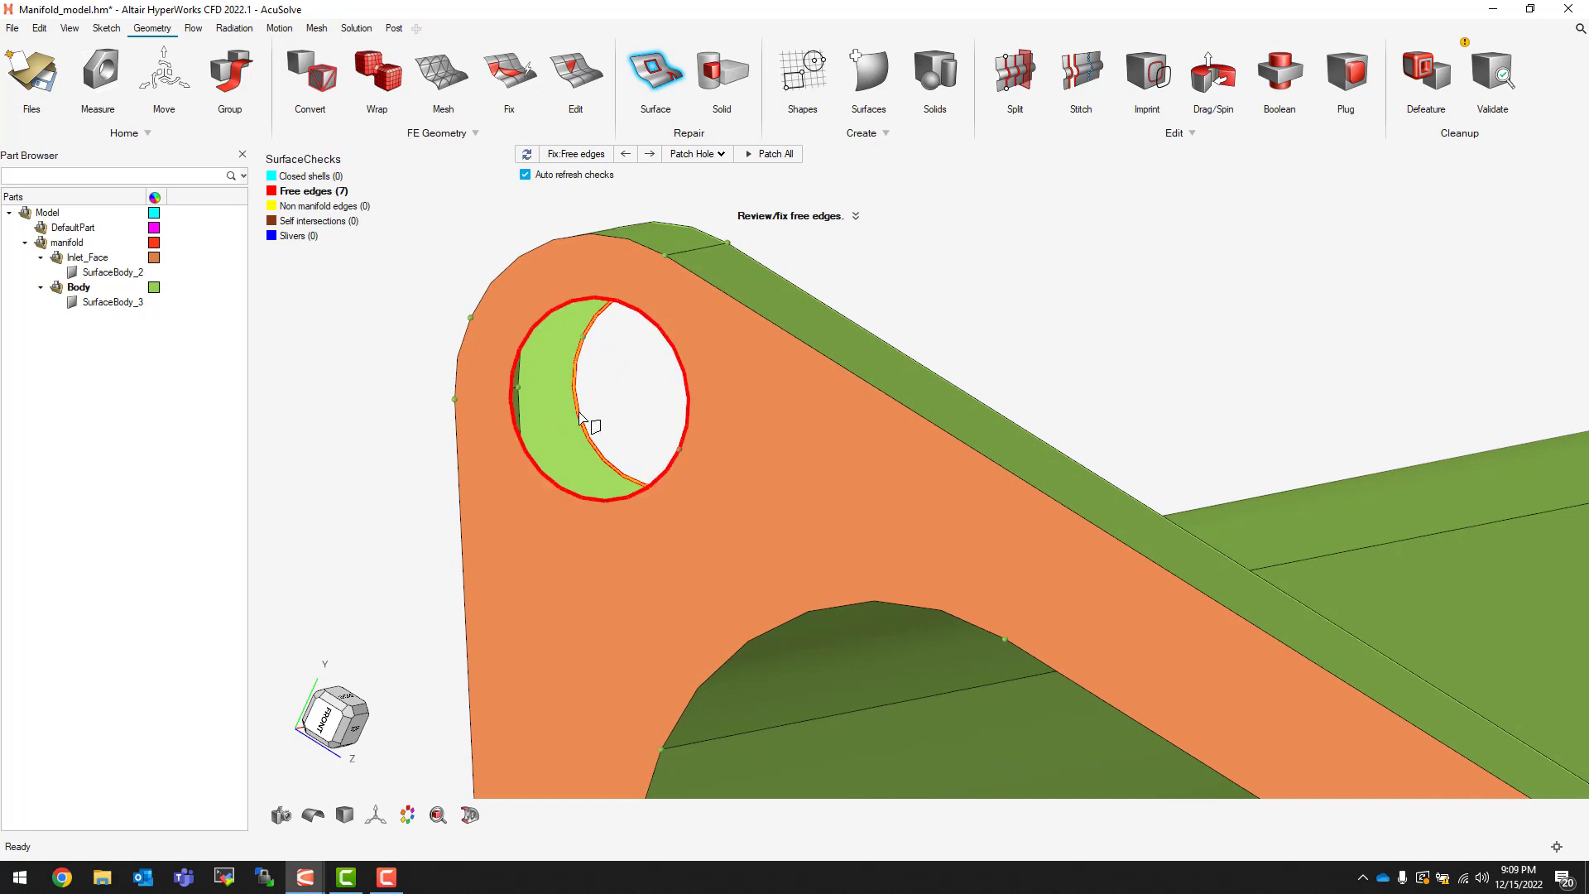
{"action": "left_click", "coordinate": [579, 417]}
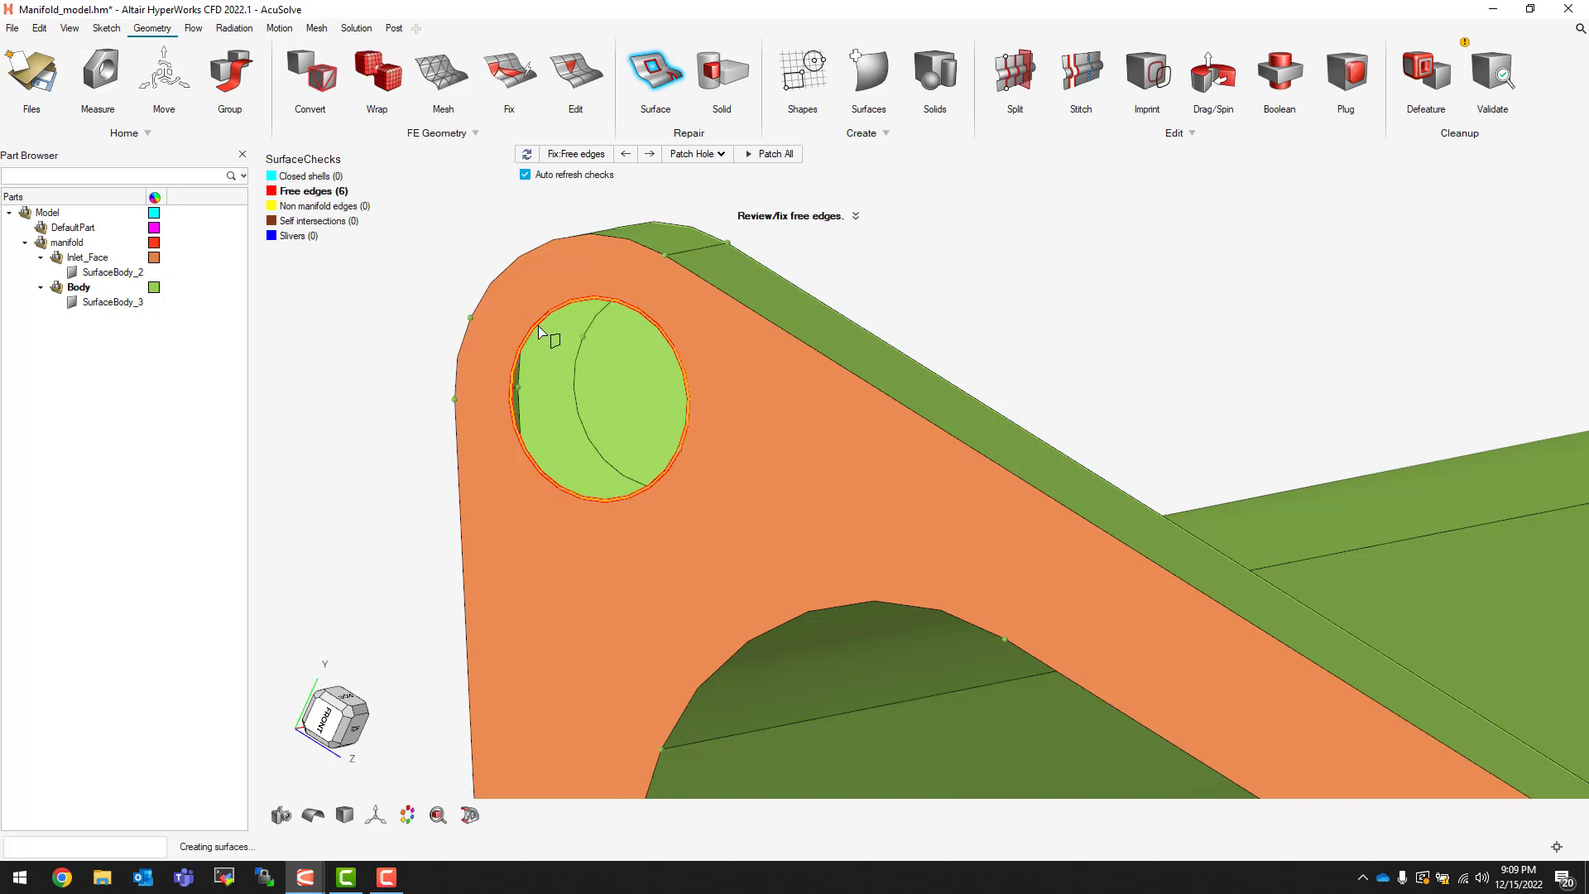
{"action": "left_click", "coordinate": [577, 321]}
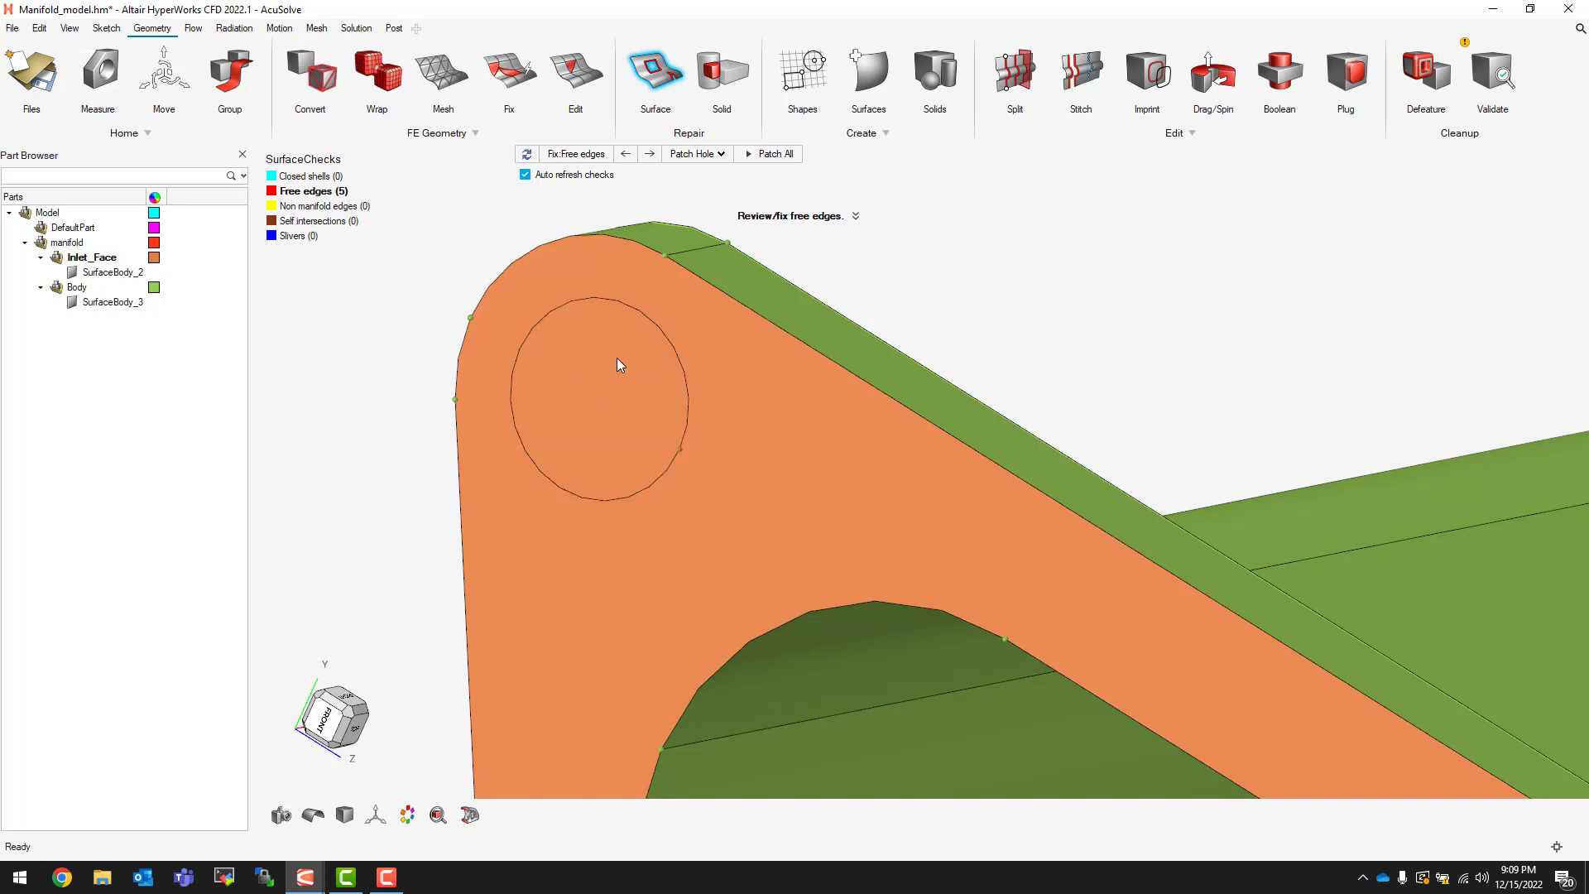
Step: Patch both open rims of the lower bolt hole in the inlet flange
{"action": "scroll", "coordinate": [708, 432], "scroll_direction": "down", "scroll_amount": 3}
{"action": "middle_click_drag", "start_coordinate": [753, 444], "coordinate": [624, 338]}
{"action": "scroll", "coordinate": [799, 579], "scroll_direction": "up", "scroll_amount": 5}
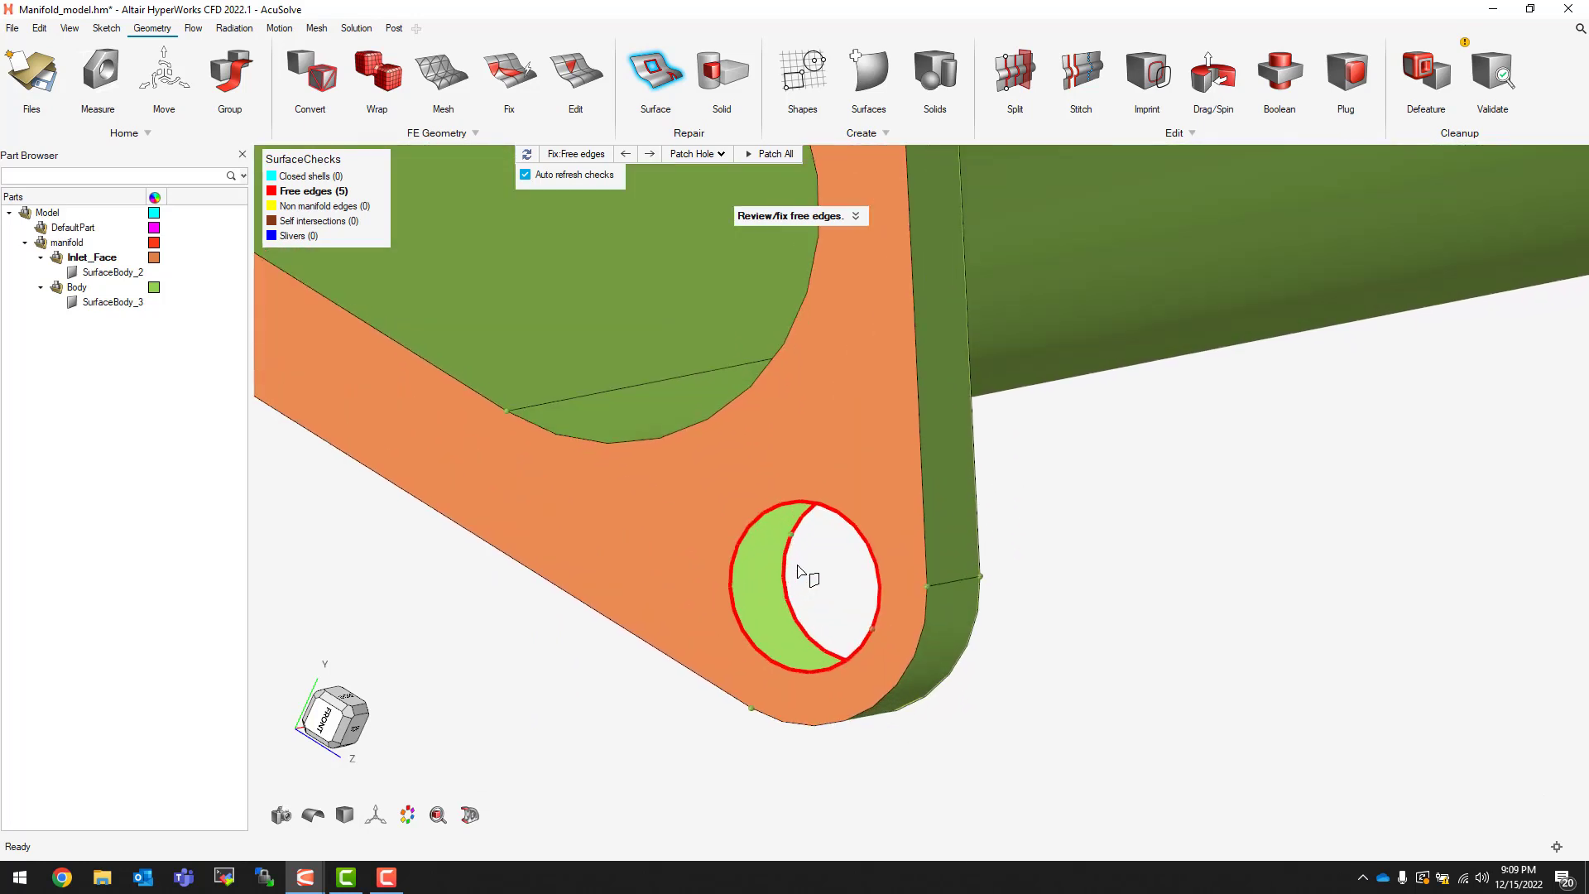
{"action": "left_click", "coordinate": [725, 590]}
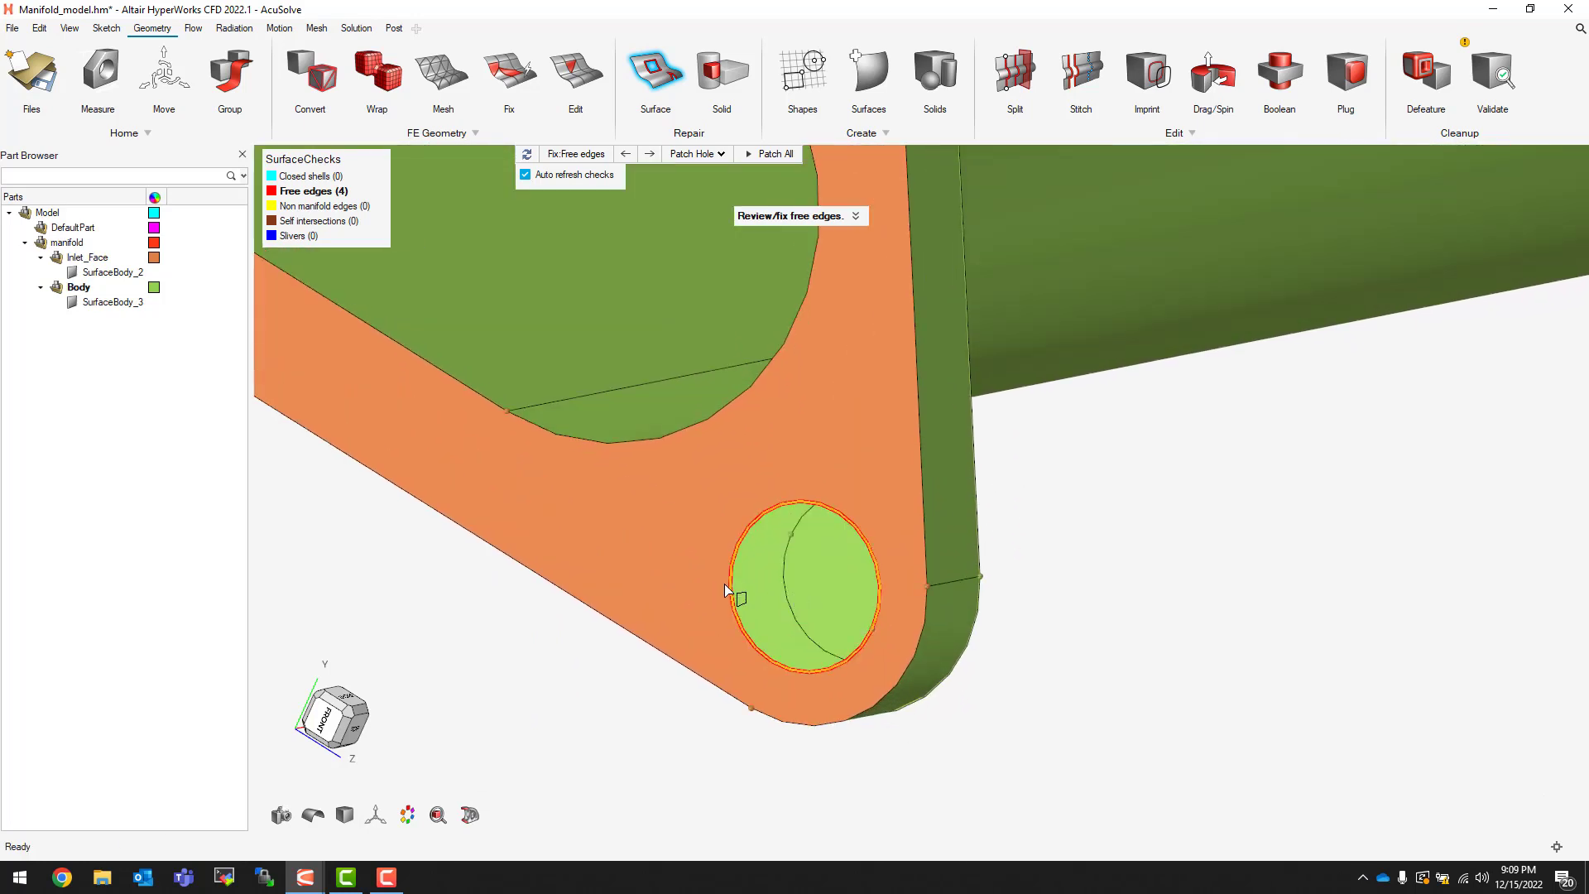
{"action": "left_click", "coordinate": [758, 516]}
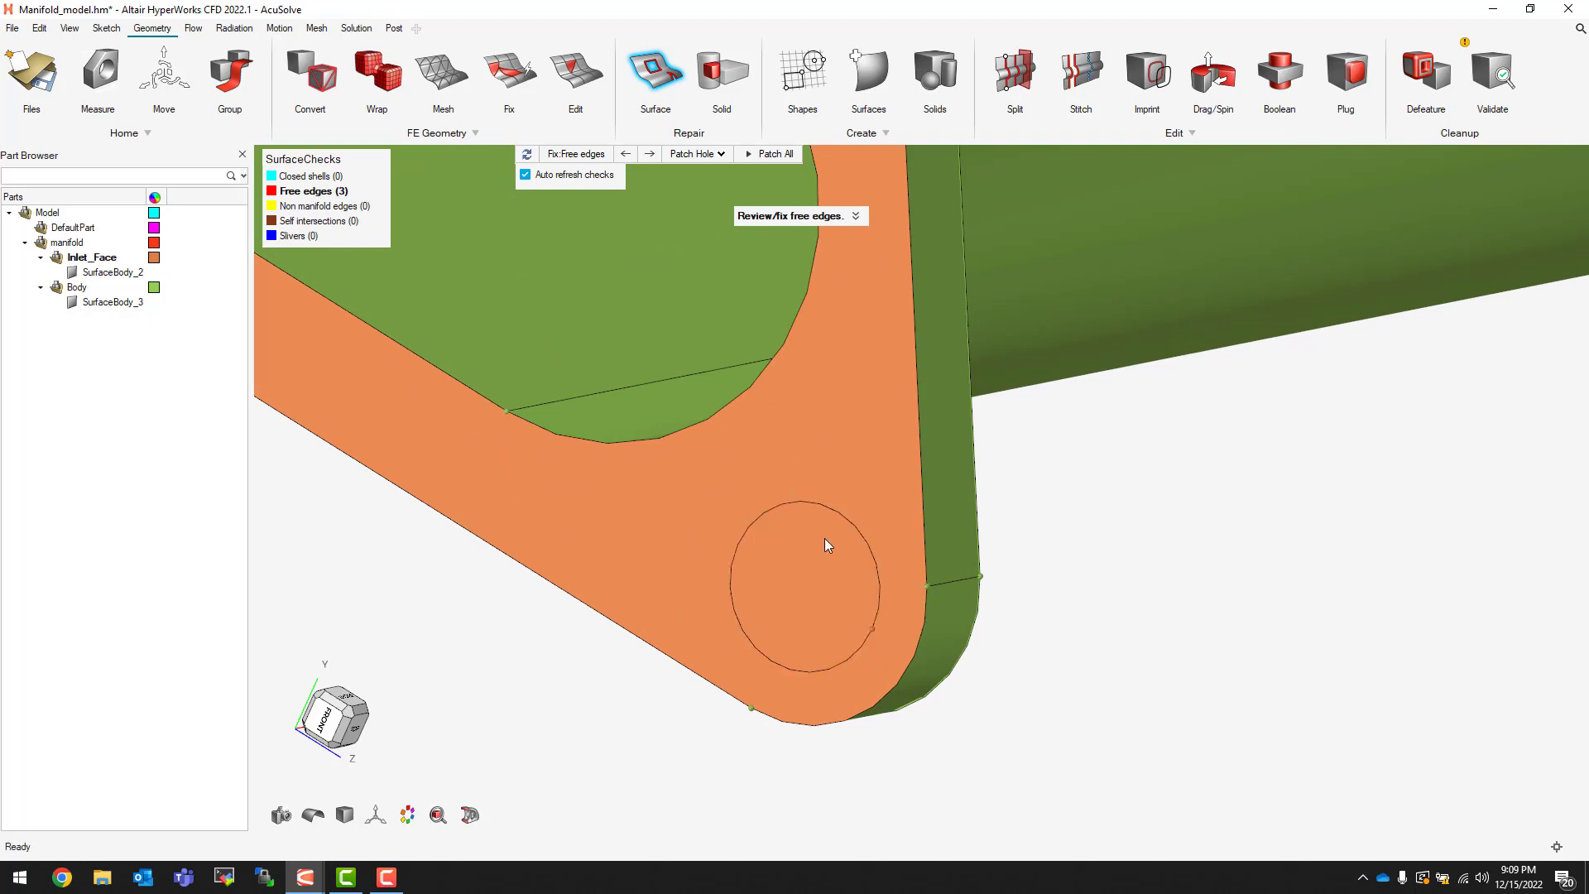
Step: Patch the open rims of the lower bolt hole in the outlet flange nearest the inlet
{"action": "middle_click_drag", "start_coordinate": [822, 543], "coordinate": [847, 518]}
{"action": "scroll", "coordinate": [848, 517], "scroll_direction": "down", "scroll_amount": 8}
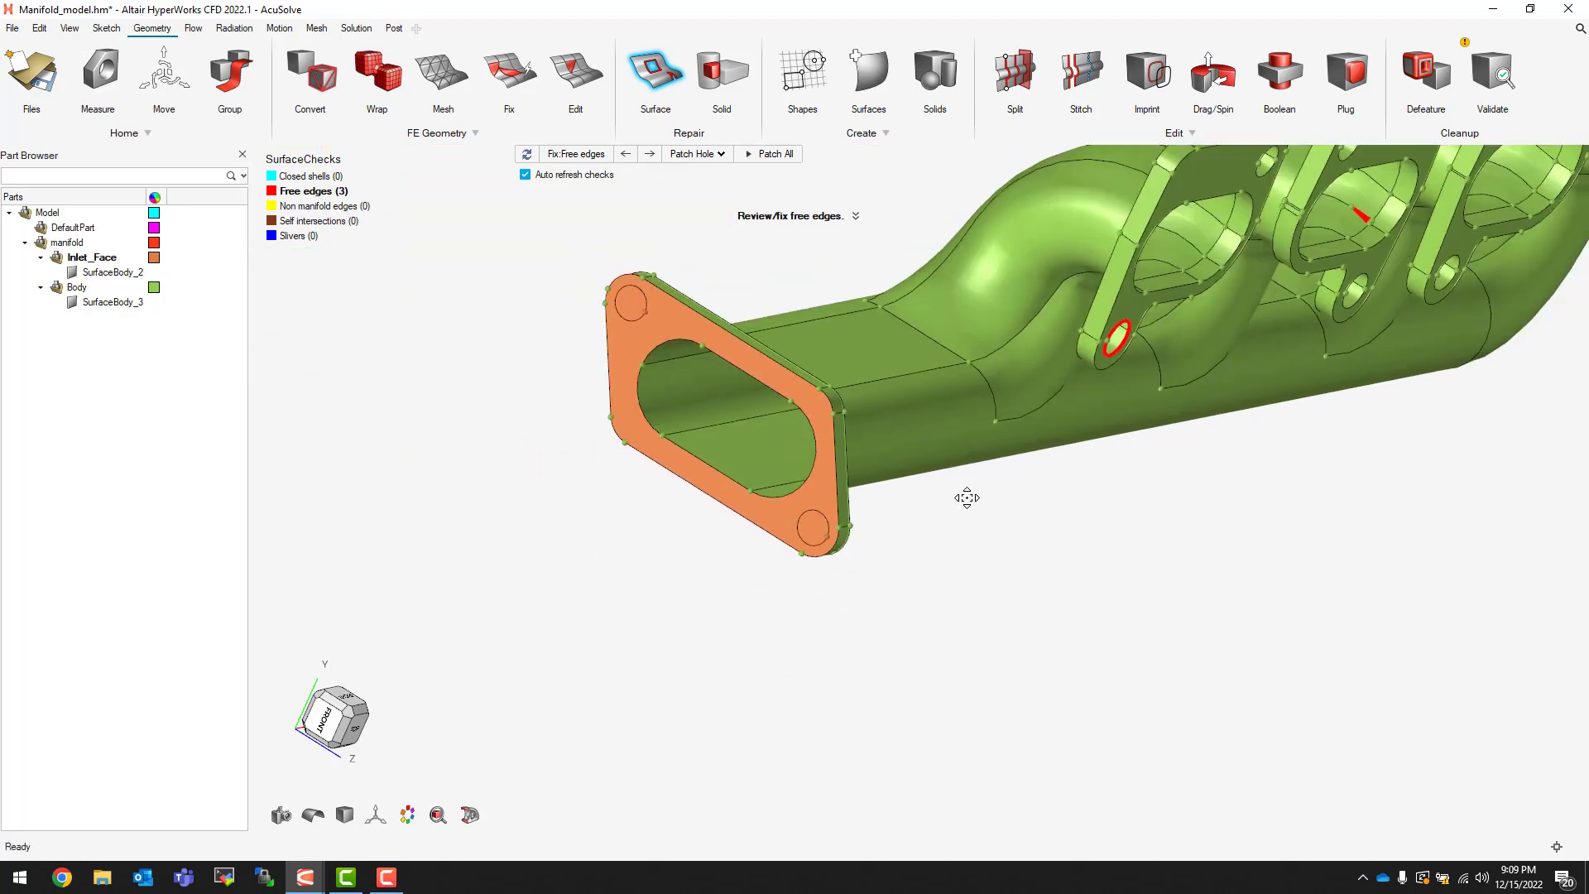
{"action": "scroll", "coordinate": [946, 435], "scroll_direction": "up", "scroll_amount": 8}
{"action": "left_click", "coordinate": [946, 461]}
Step: Patch the small triangular gap inside the port of the second outlet flange from the inlet
{"action": "scroll", "coordinate": [976, 460], "scroll_direction": "down", "scroll_amount": 5}
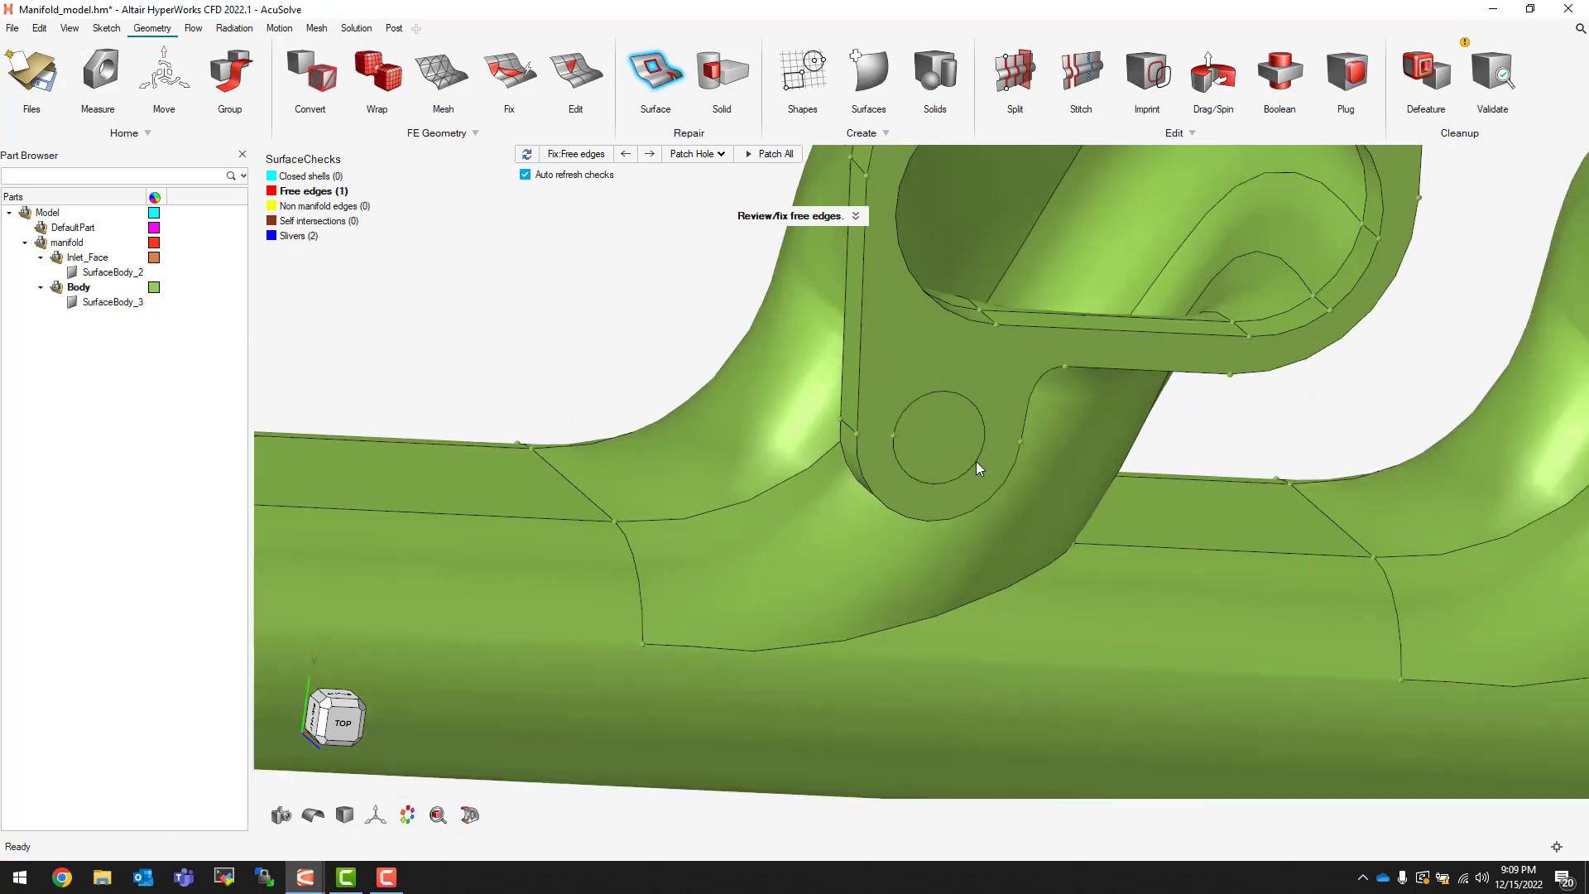
{"action": "middle_click_drag", "start_coordinate": [1119, 453], "coordinate": [734, 450]}
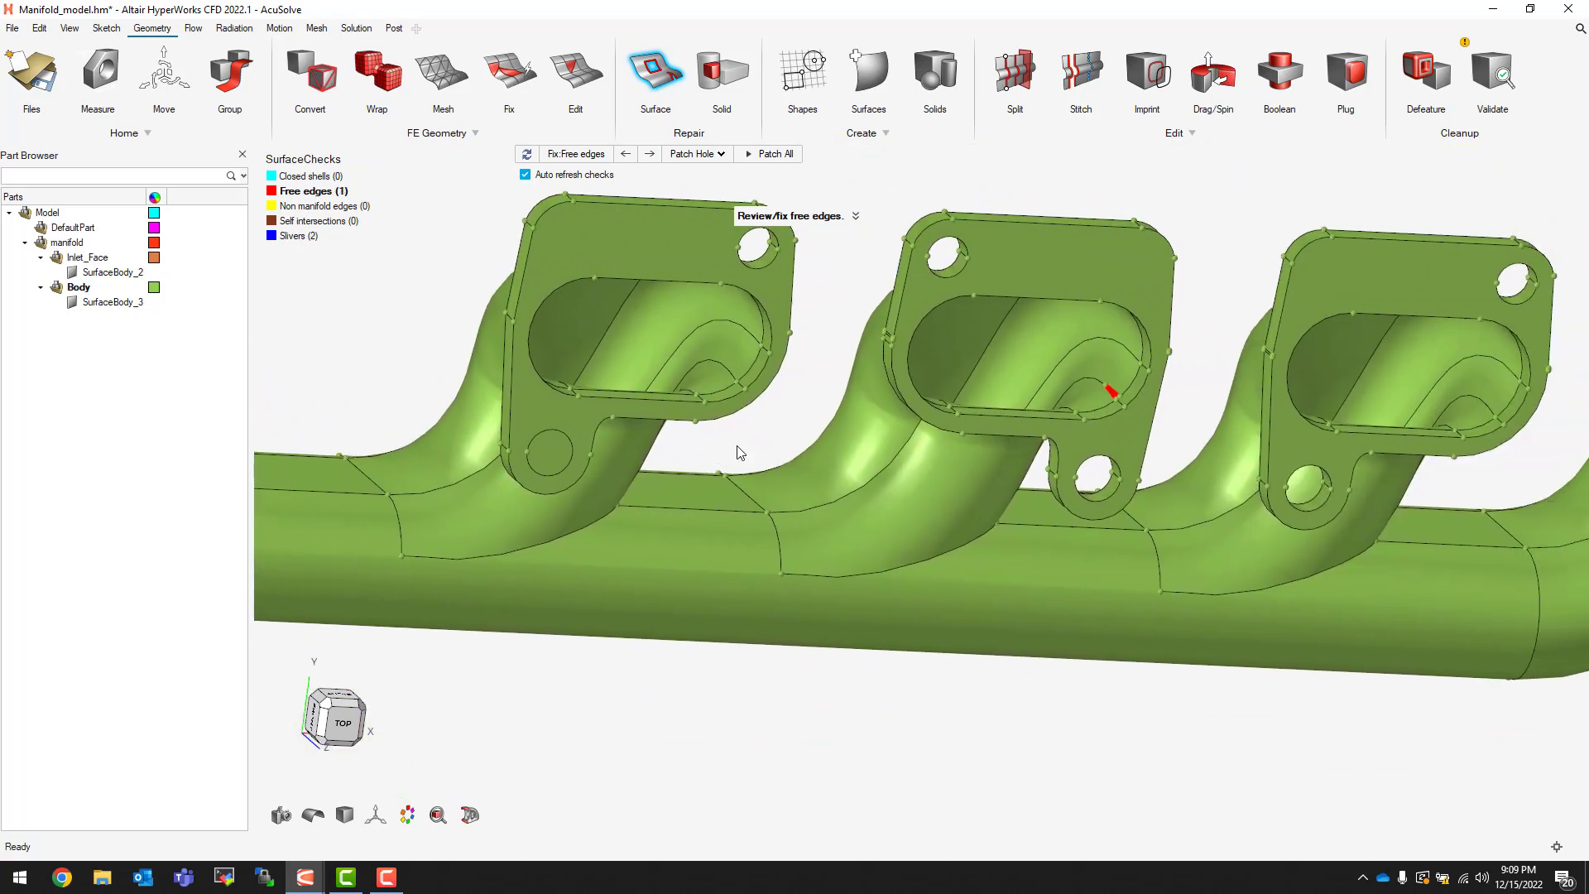
{"action": "right_click_drag", "start_coordinate": [1065, 403], "coordinate": [1040, 371]}
{"action": "scroll", "coordinate": [1040, 371], "scroll_direction": "up", "scroll_amount": 6}
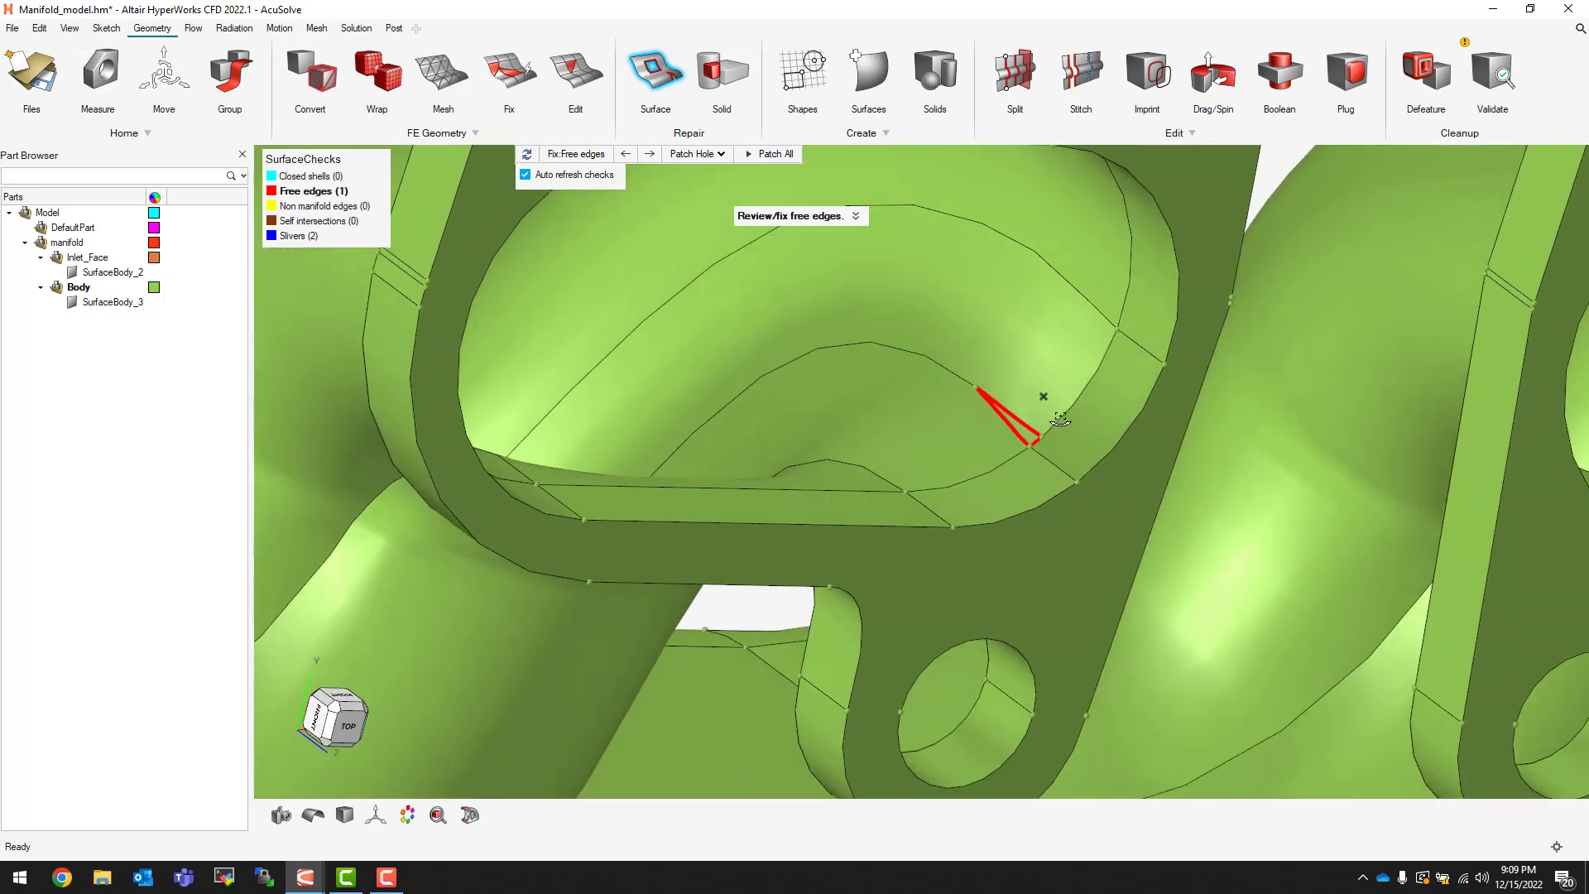
{"action": "right_click_drag", "start_coordinate": [1063, 430], "coordinate": [1050, 410]}
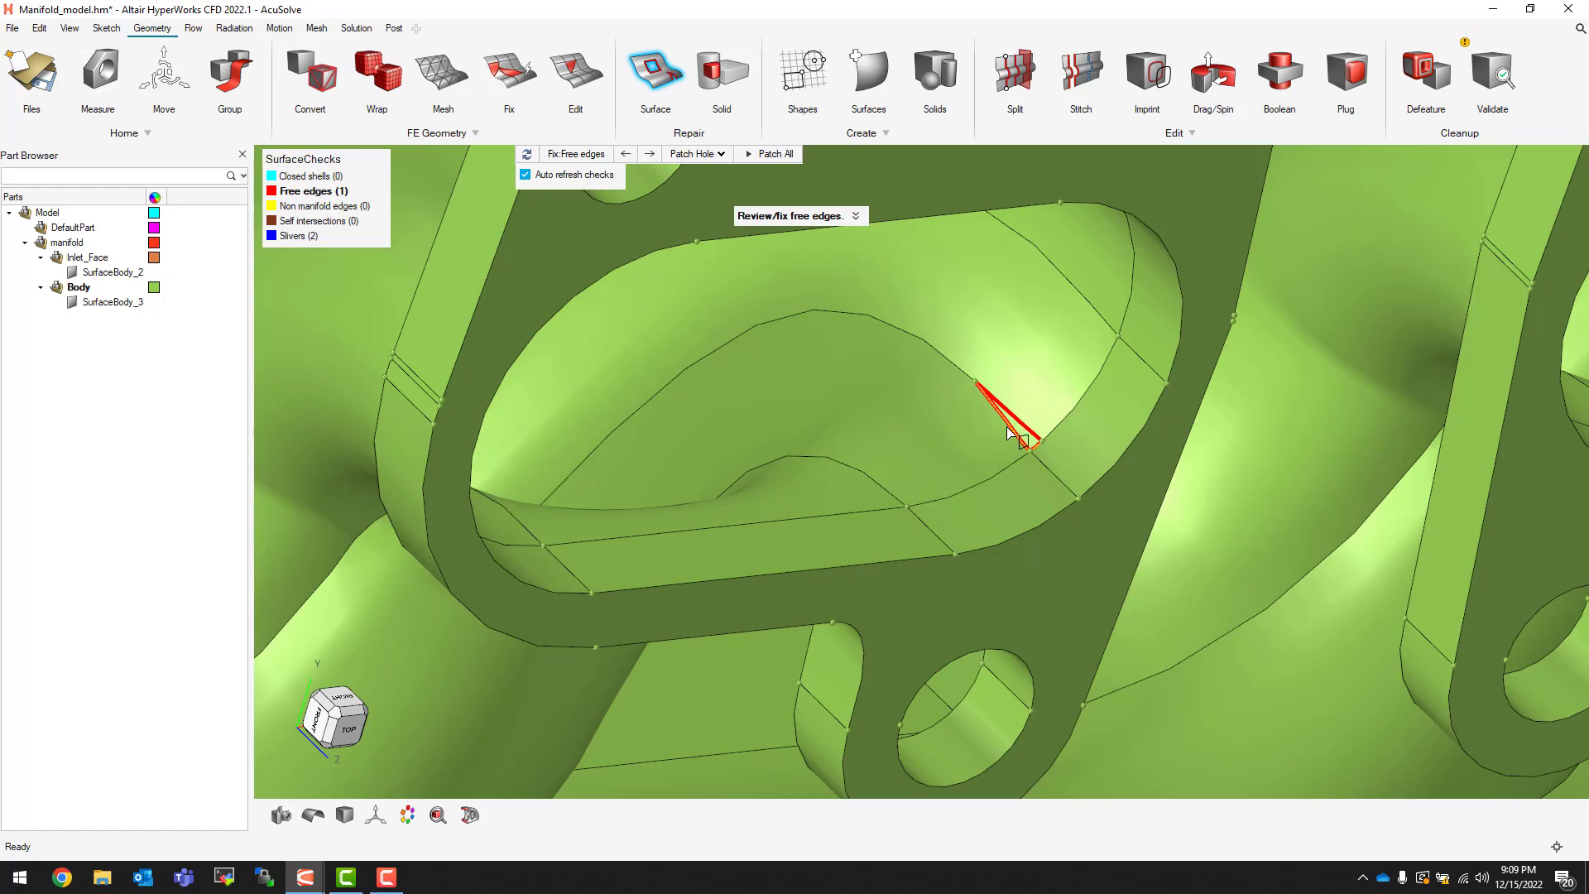
{"action": "left_click", "coordinate": [1024, 435]}
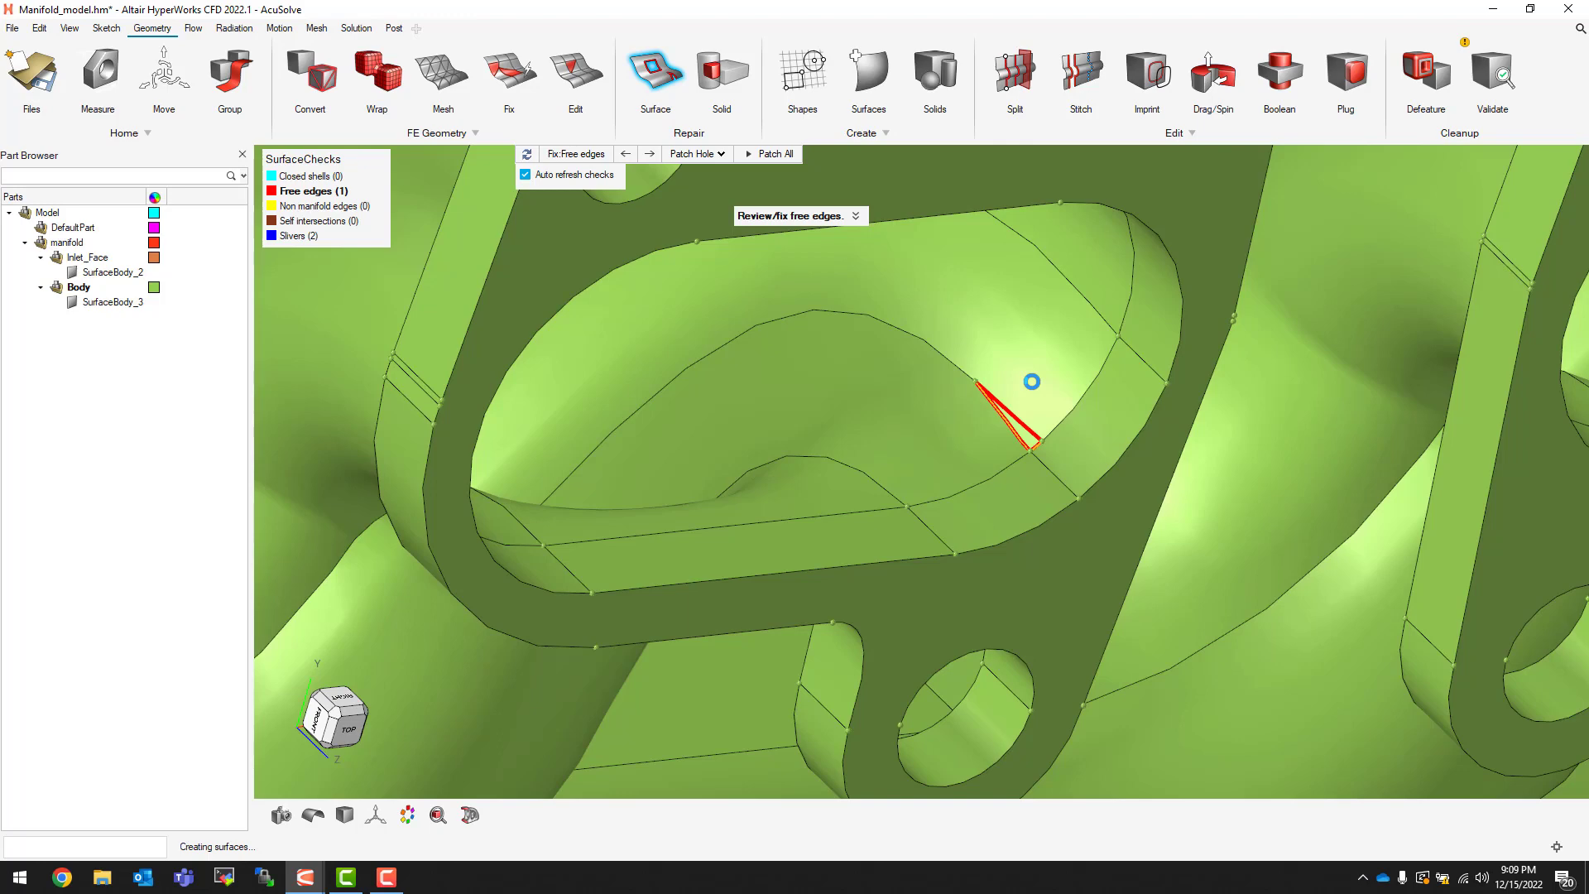
{"action": "scroll", "coordinate": [1060, 446], "scroll_direction": "down", "scroll_amount": 10}
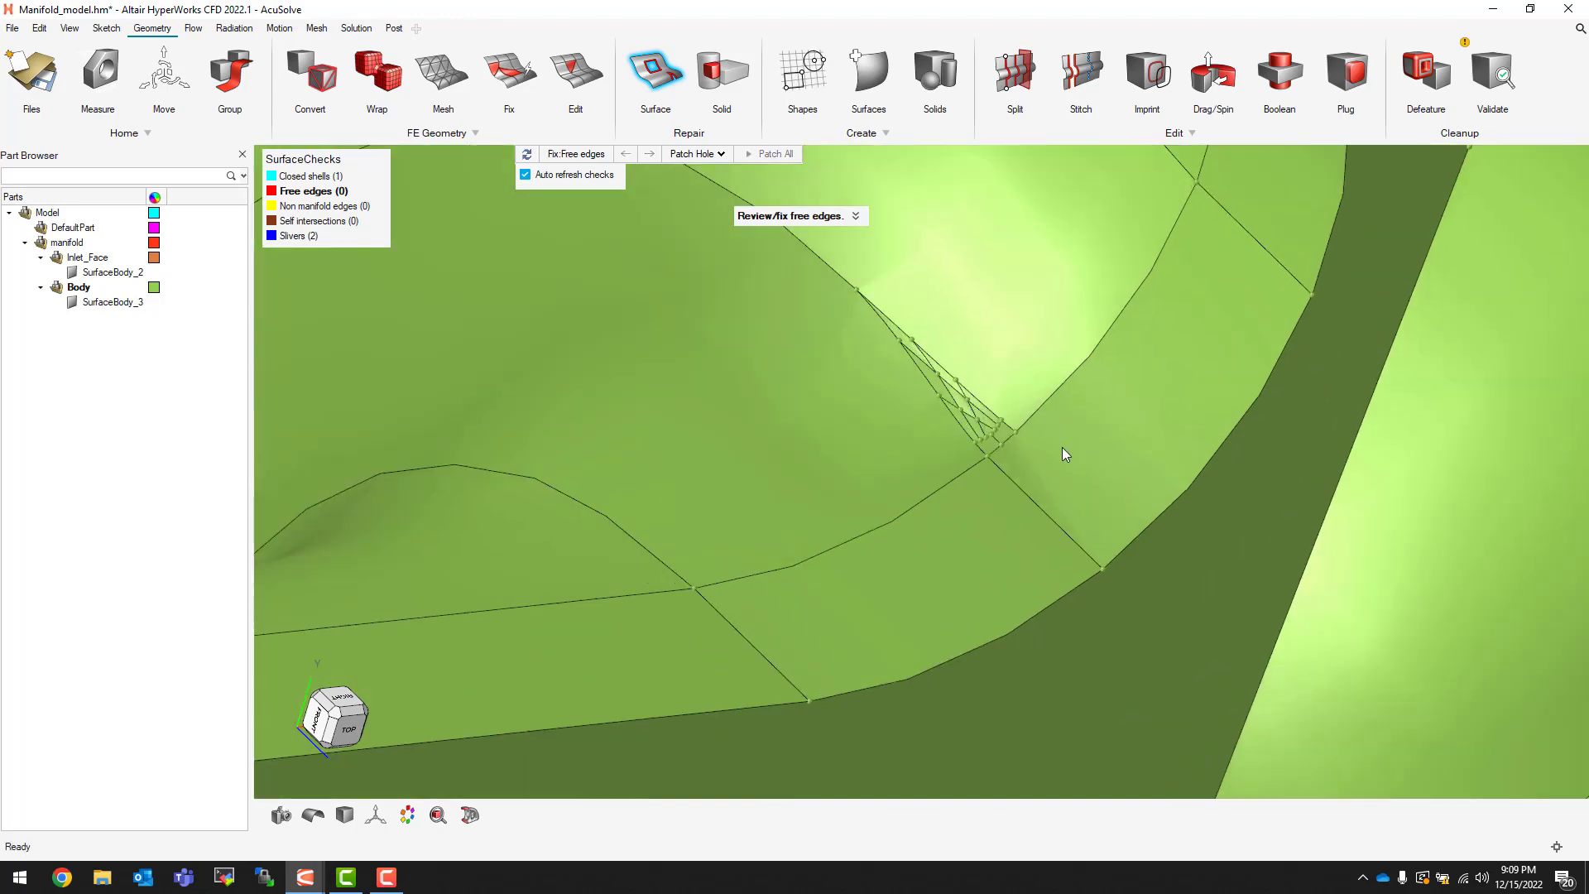
{"action": "scroll", "coordinate": [1028, 437], "scroll_direction": "down", "scroll_amount": 5}
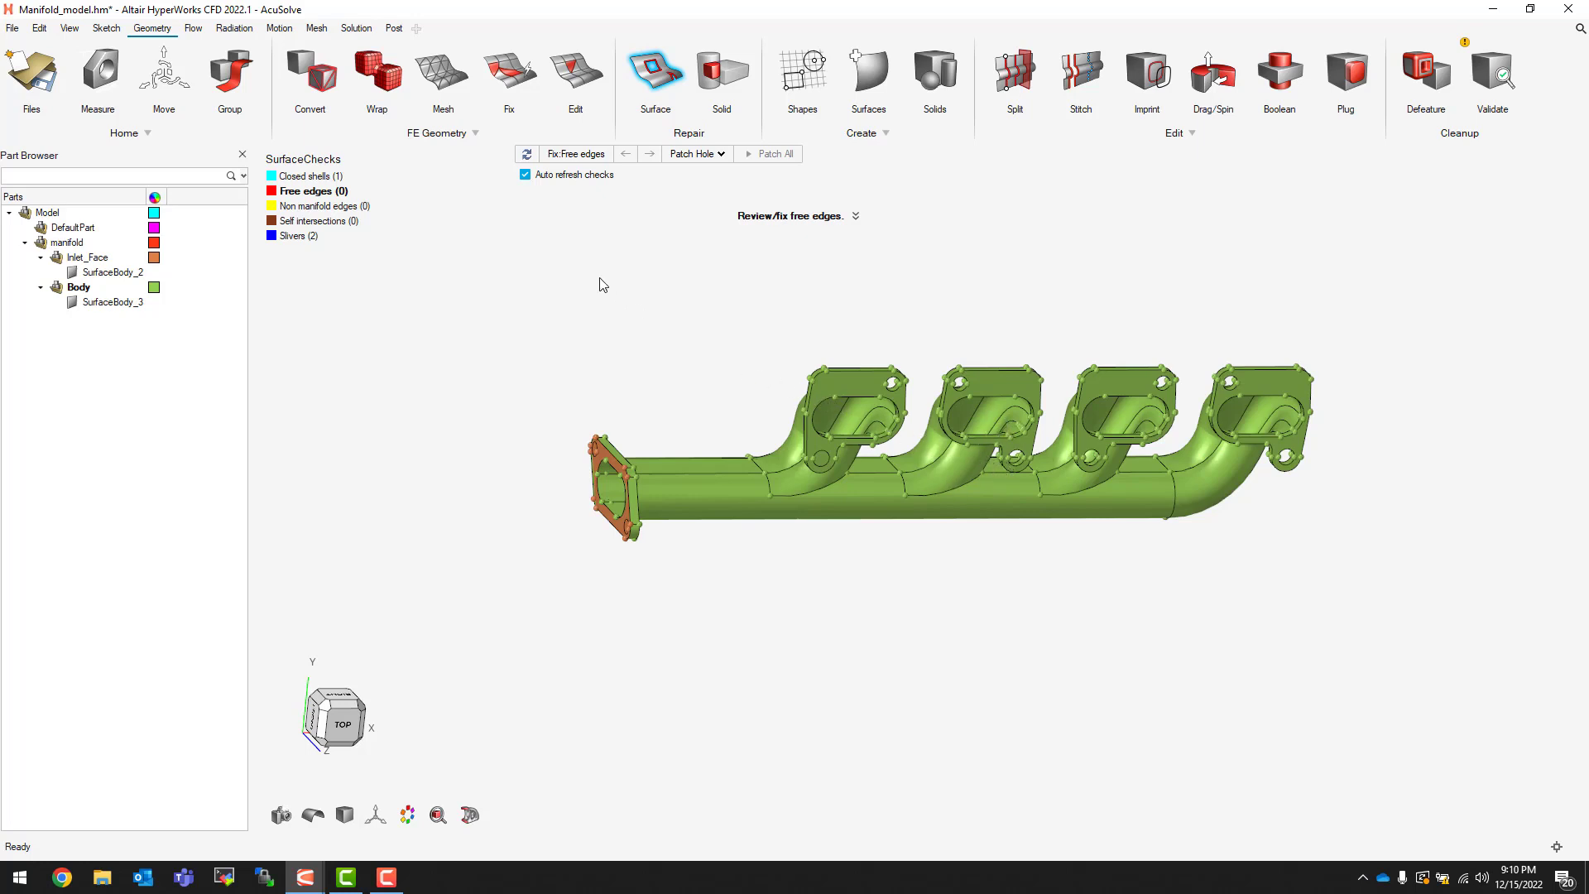
Step: Create a solid body from the closed shell found by the surface checks
{"action": "mouse_move", "coordinate": [334, 196]}
{"action": "left_click", "coordinate": [321, 179]}
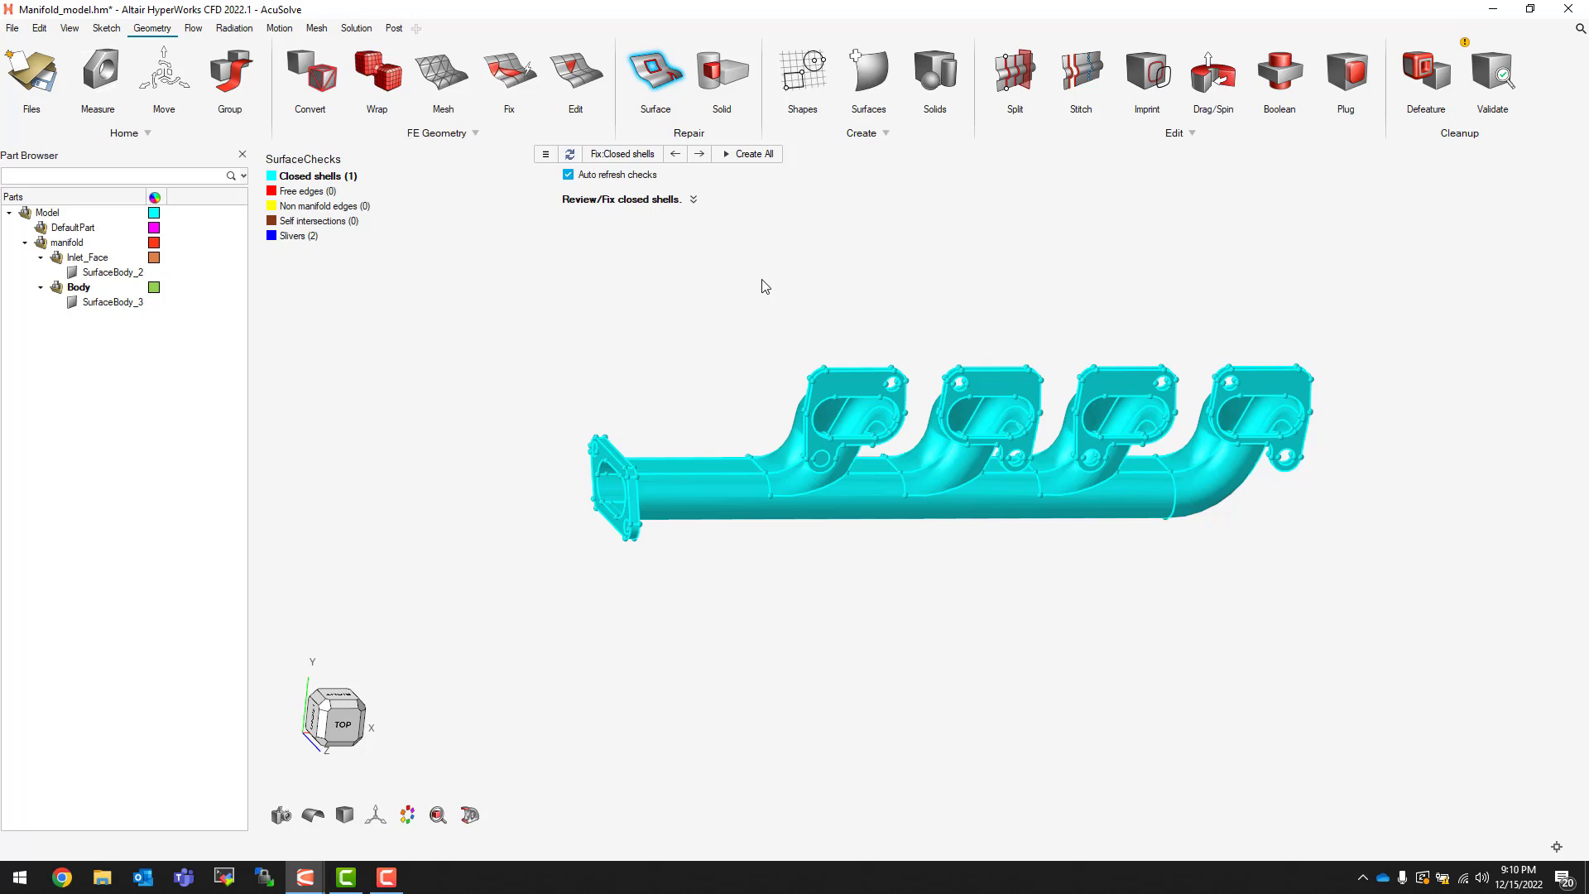
{"action": "left_click", "coordinate": [743, 155]}
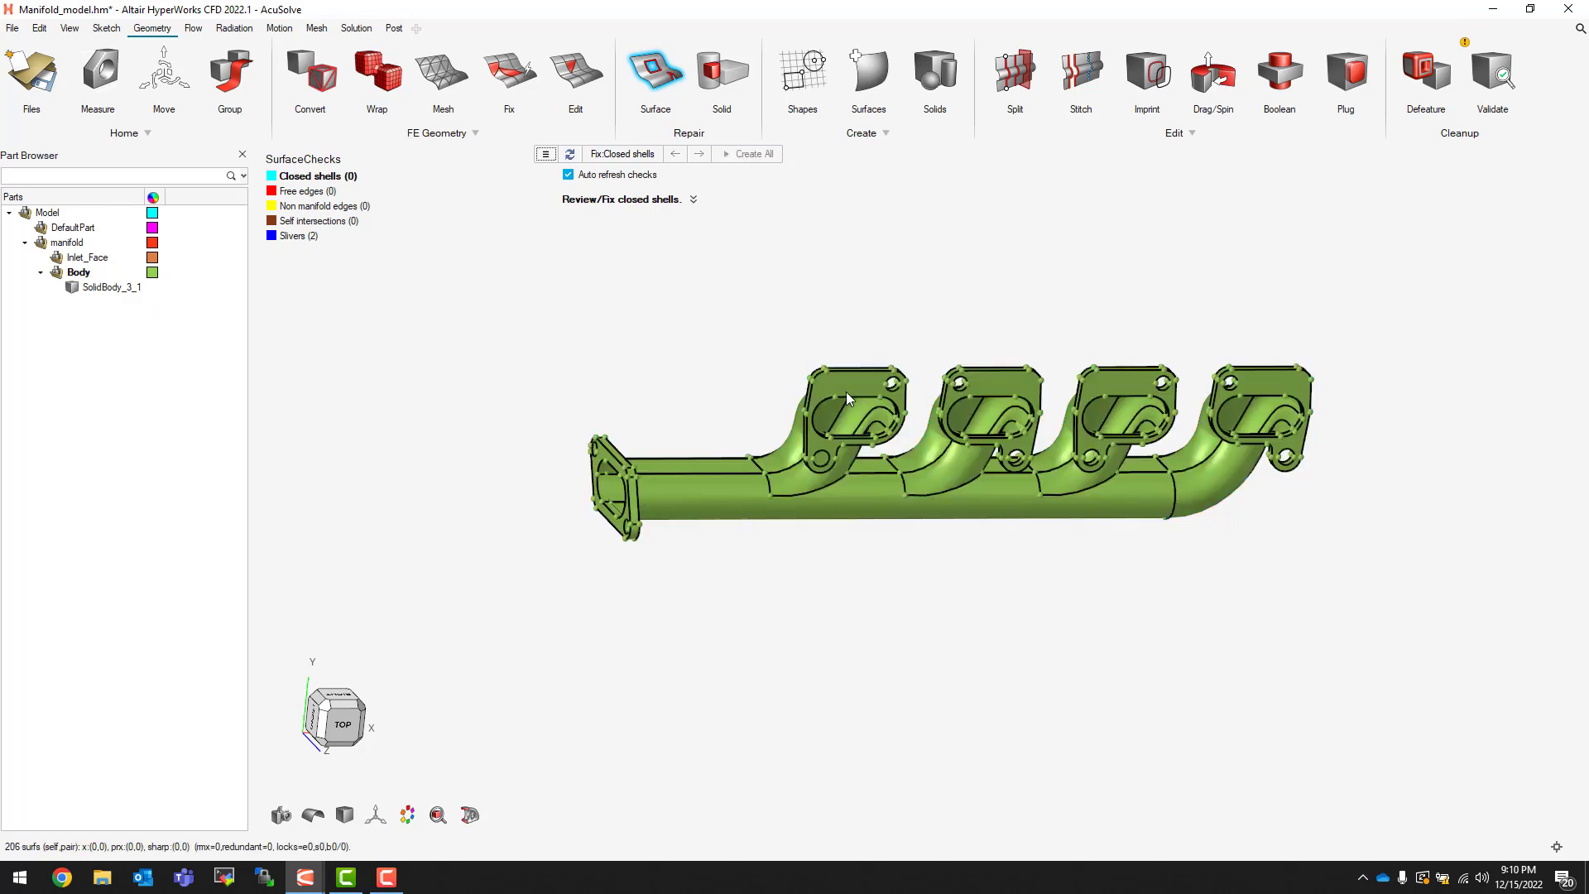
{"action": "middle_click_drag", "start_coordinate": [1114, 446], "coordinate": [920, 442]}
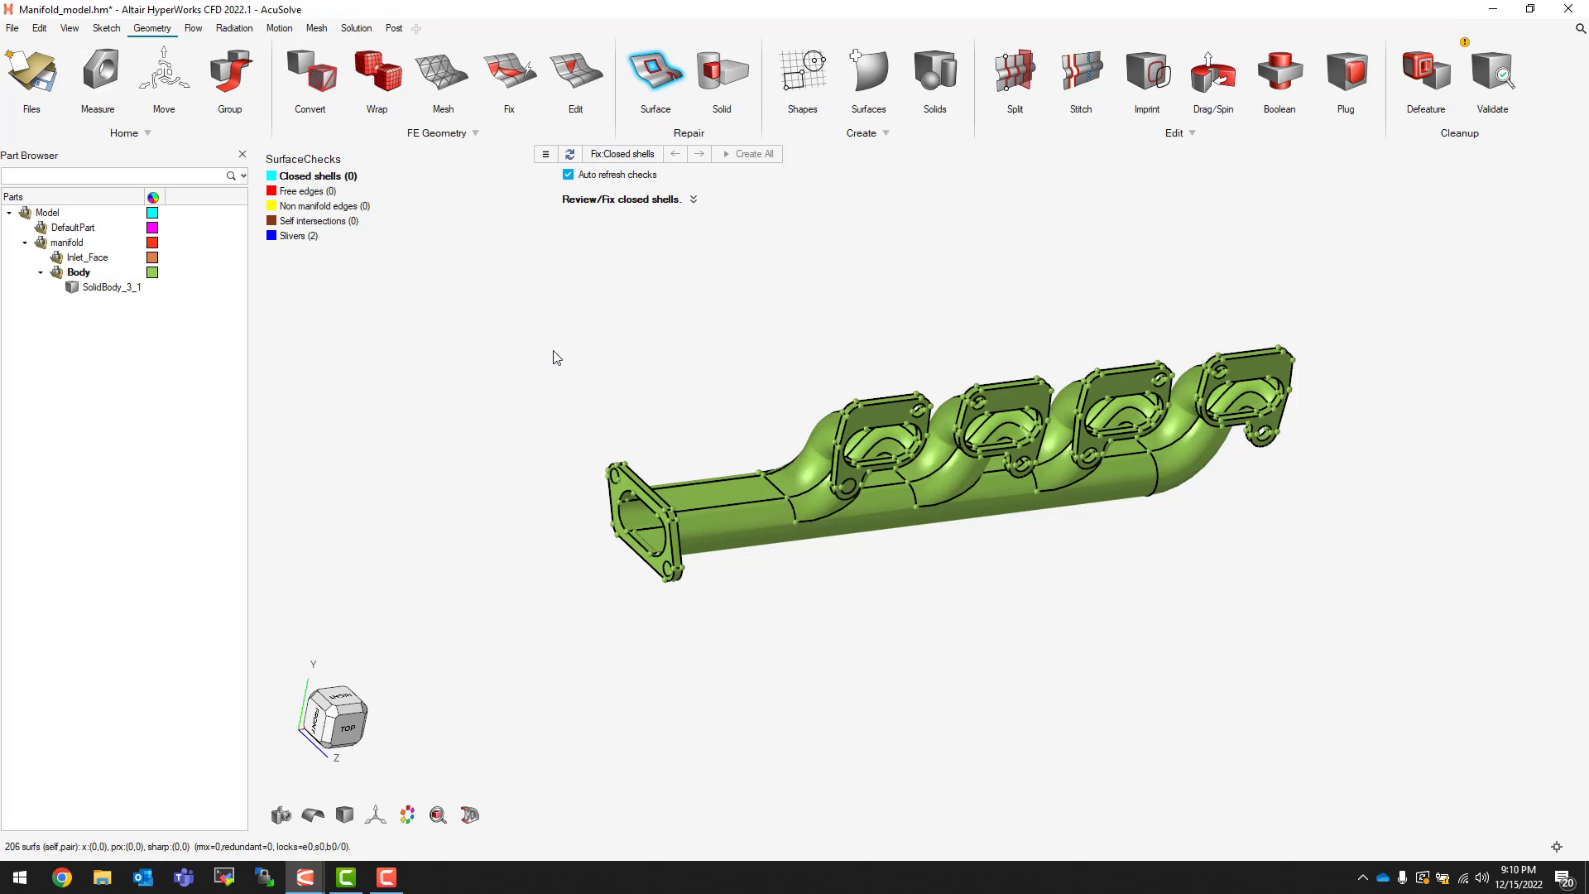
Step: Remove the sliver surface on the inlet-facing side wall of the first outlet flange
{"action": "mouse_move", "coordinate": [314, 242]}
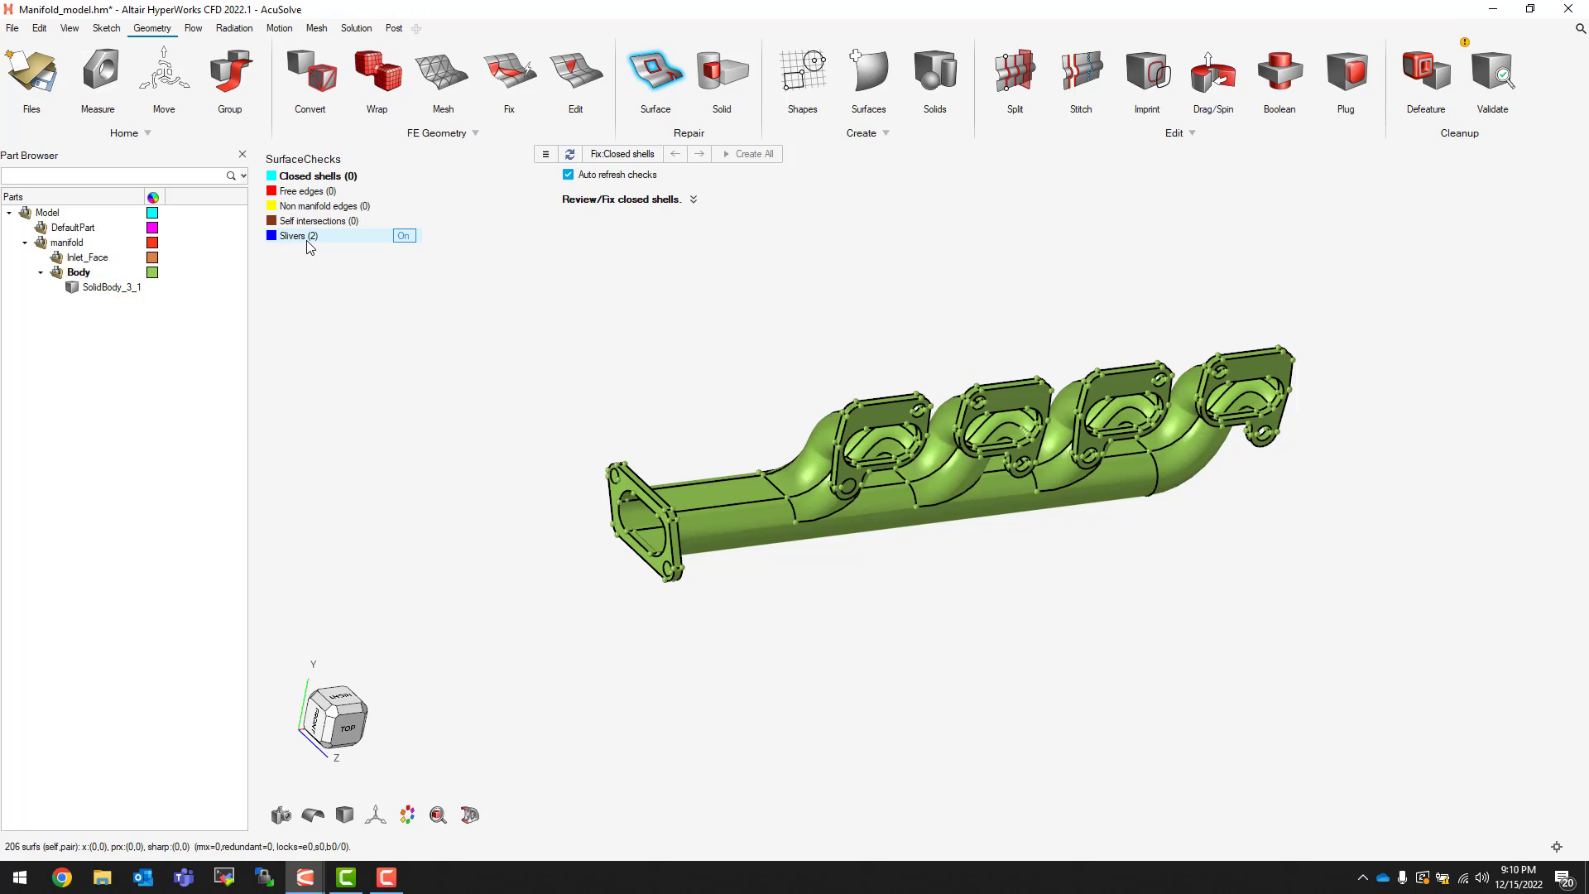
{"action": "left_click", "coordinate": [307, 239]}
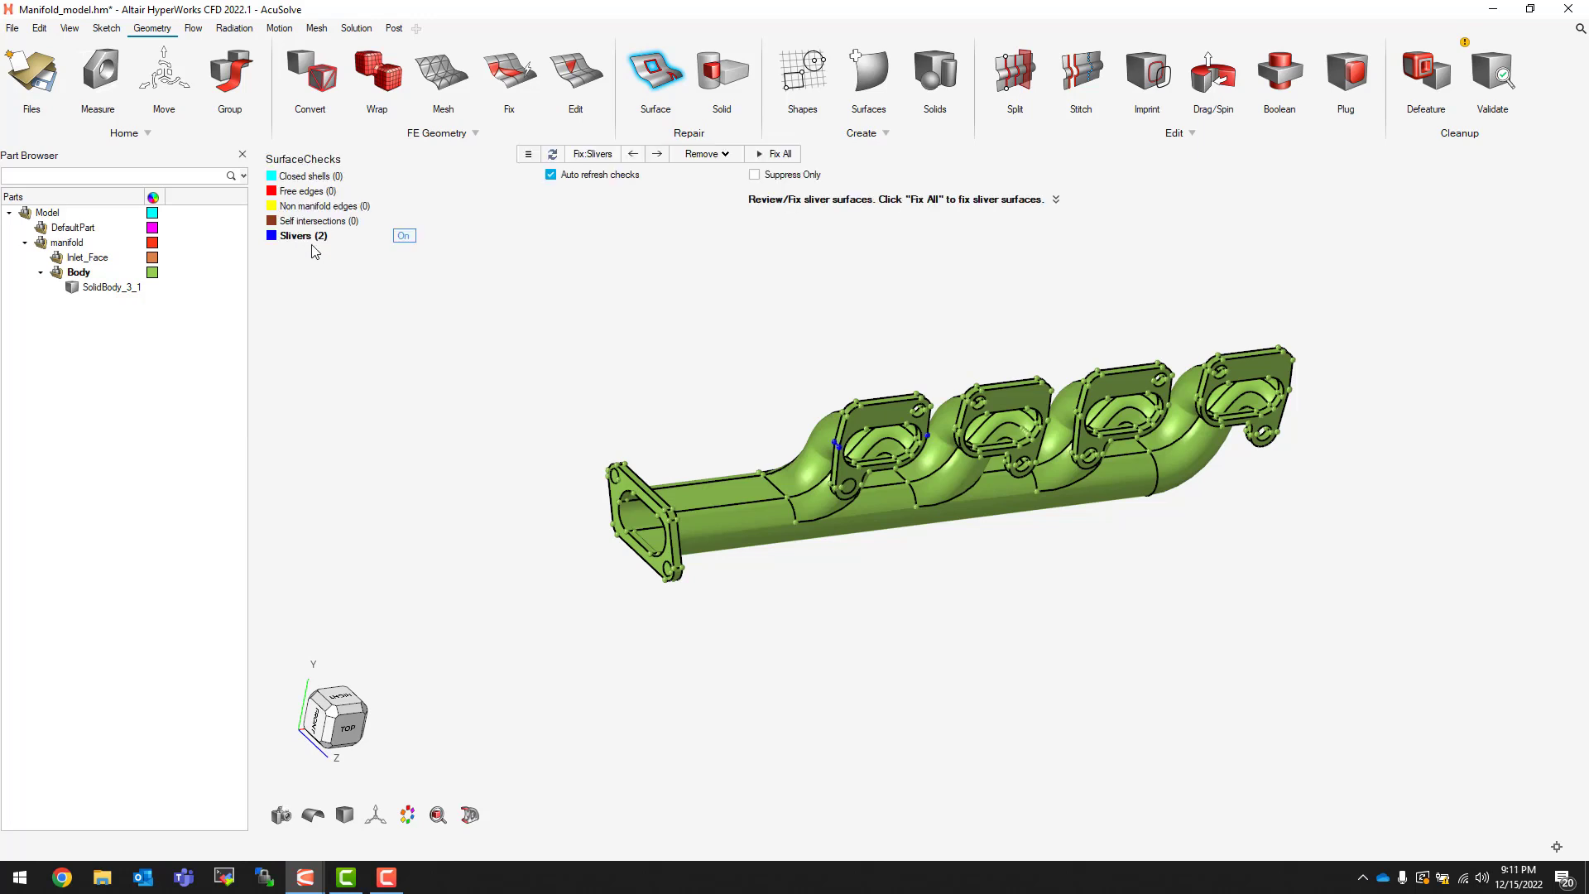
{"action": "scroll", "coordinate": [799, 448], "scroll_direction": "up", "scroll_amount": 10}
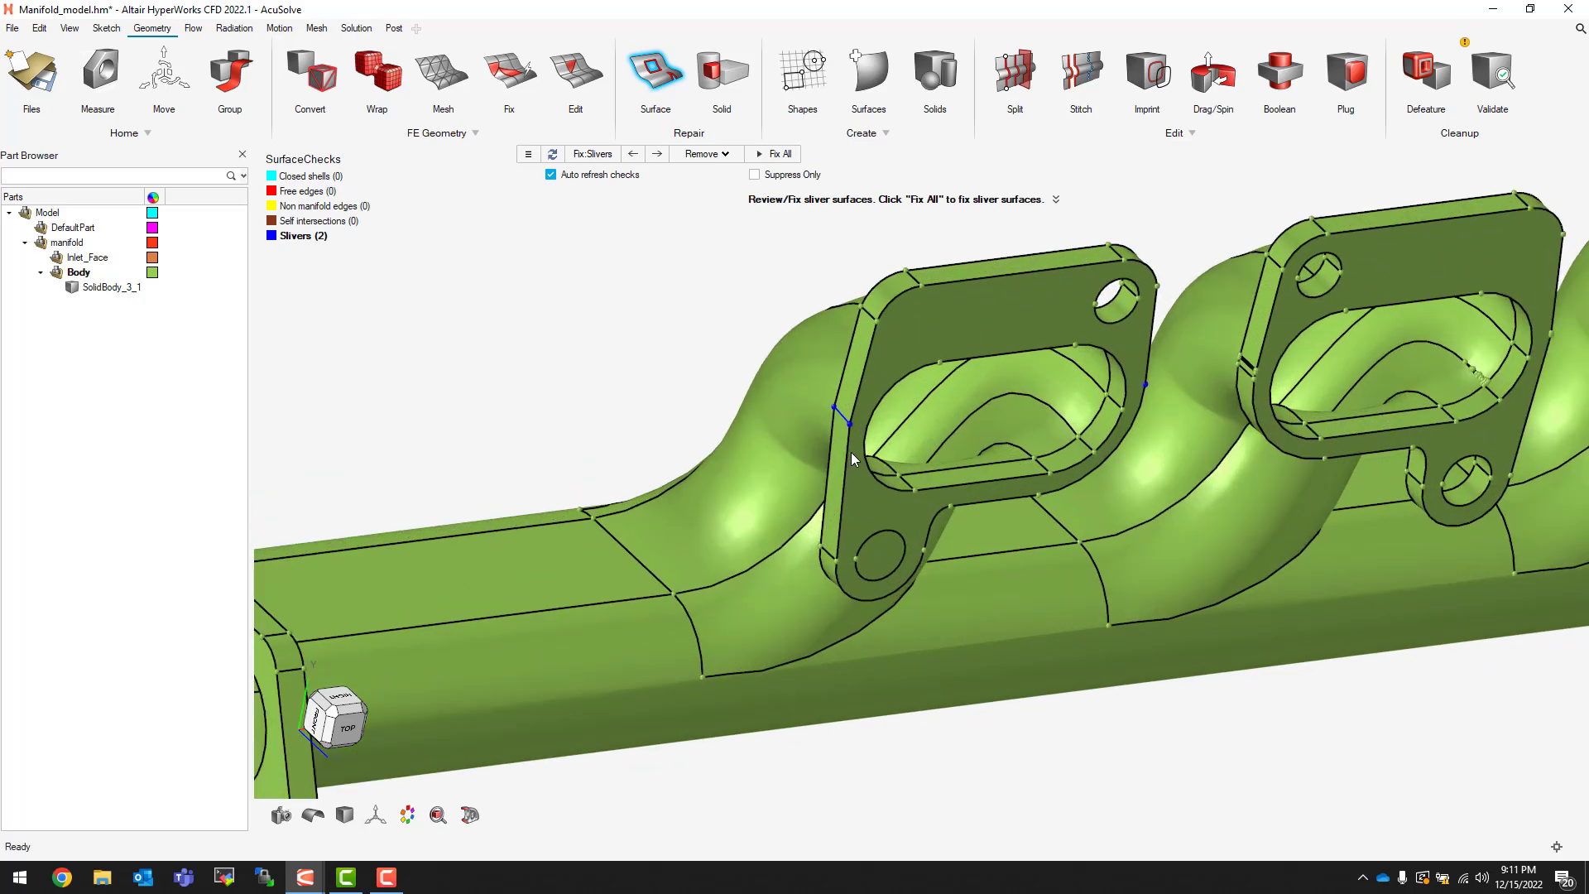
{"action": "scroll", "coordinate": [835, 422], "scroll_direction": "up", "scroll_amount": 2}
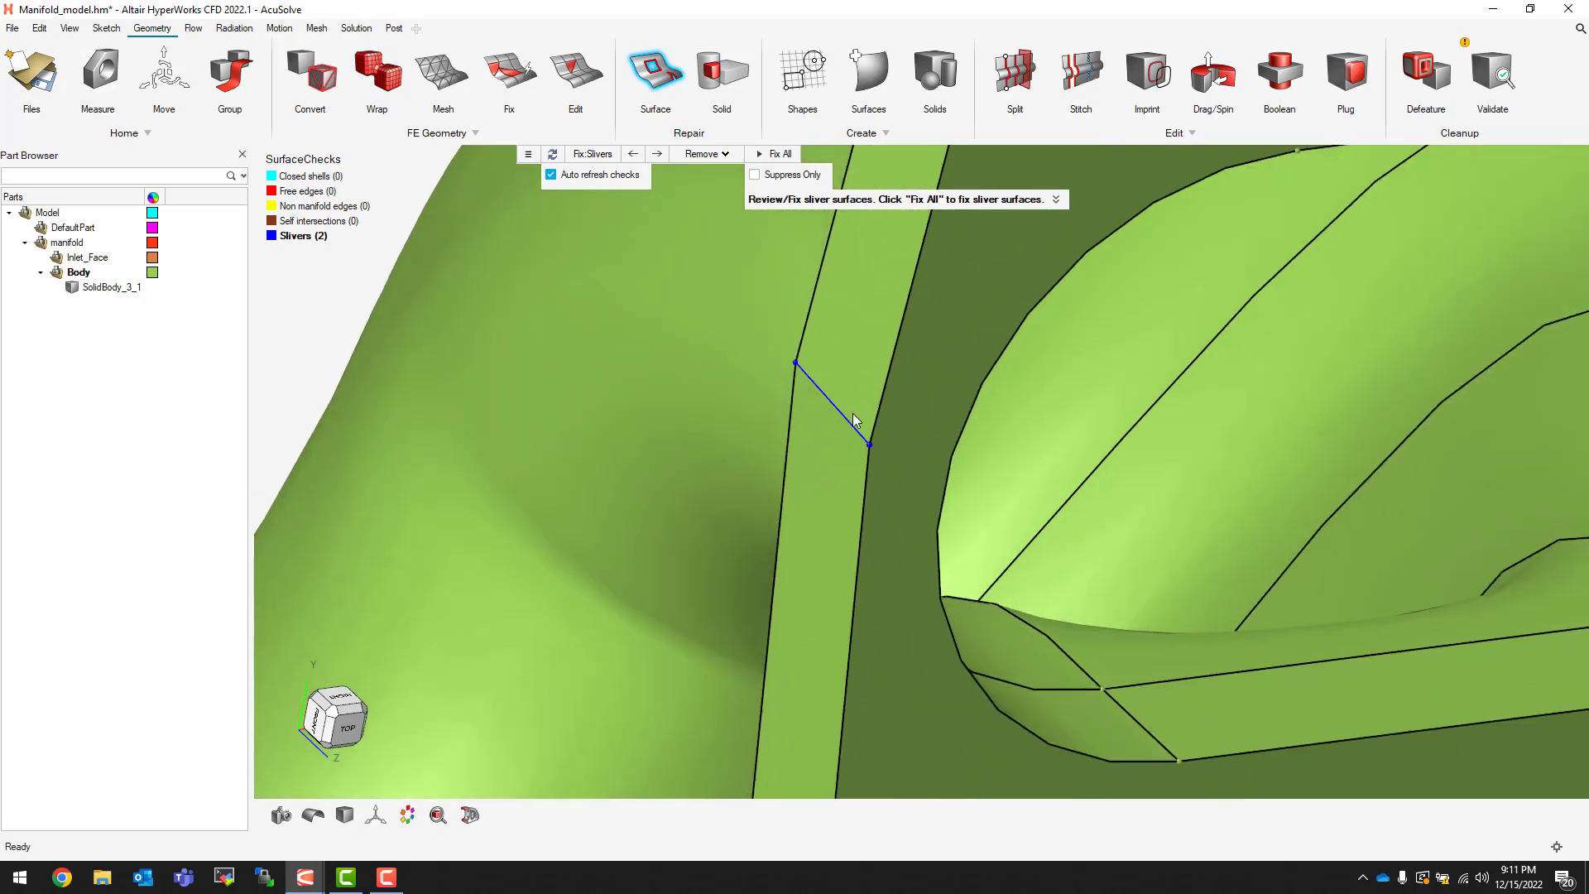
{"action": "scroll", "coordinate": [848, 422], "scroll_direction": "down", "scroll_amount": 3}
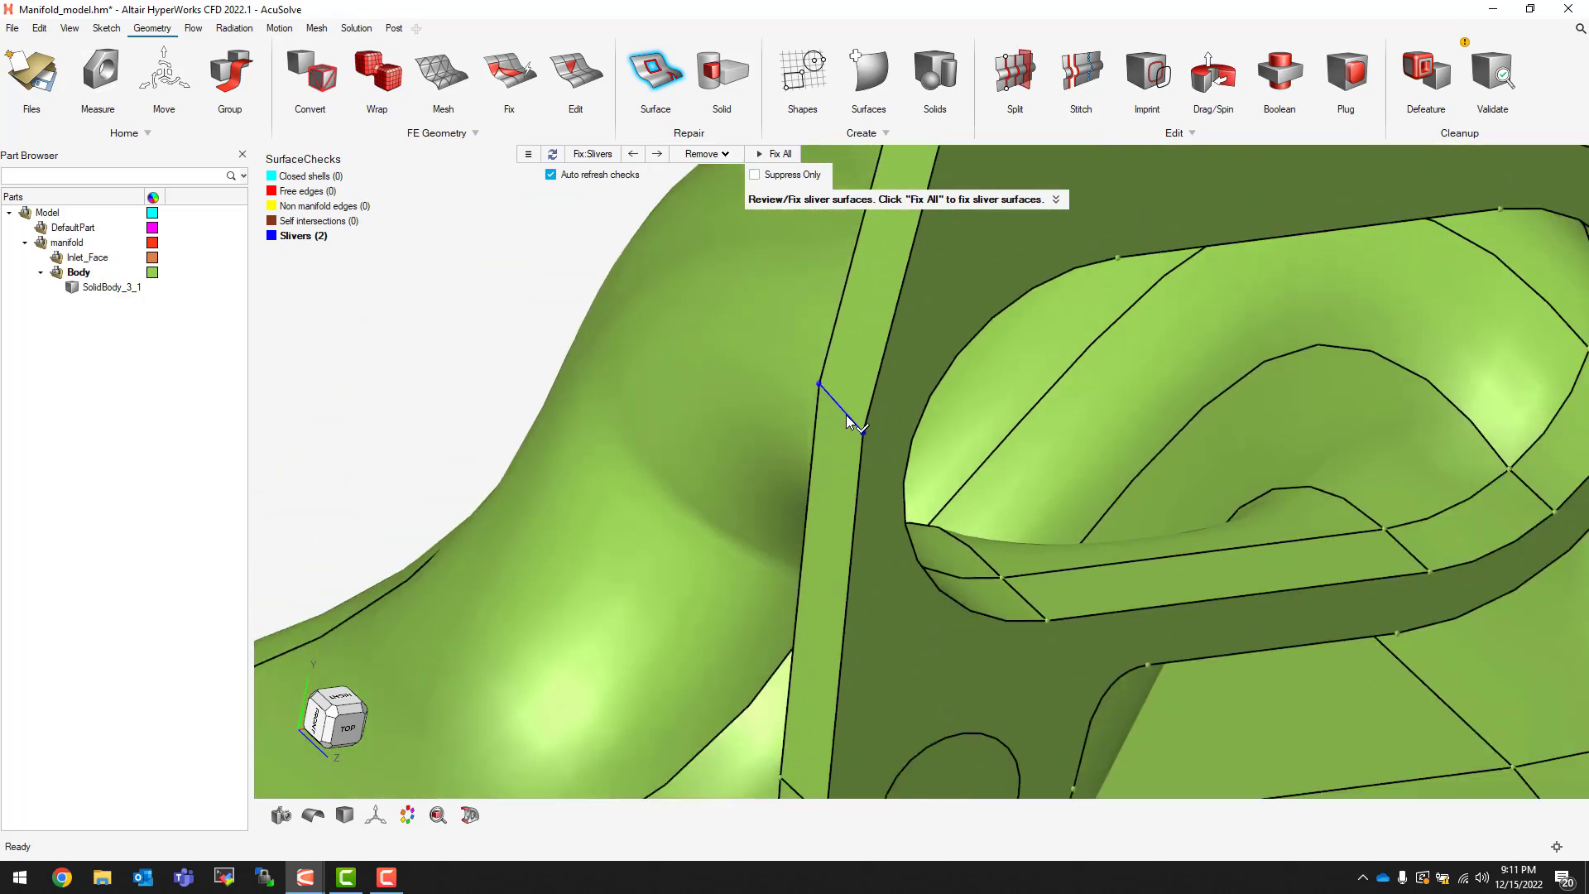
{"action": "scroll", "coordinate": [847, 419], "scroll_direction": "up", "scroll_amount": 3}
{"action": "scroll", "coordinate": [878, 429], "scroll_direction": "up", "scroll_amount": 3}
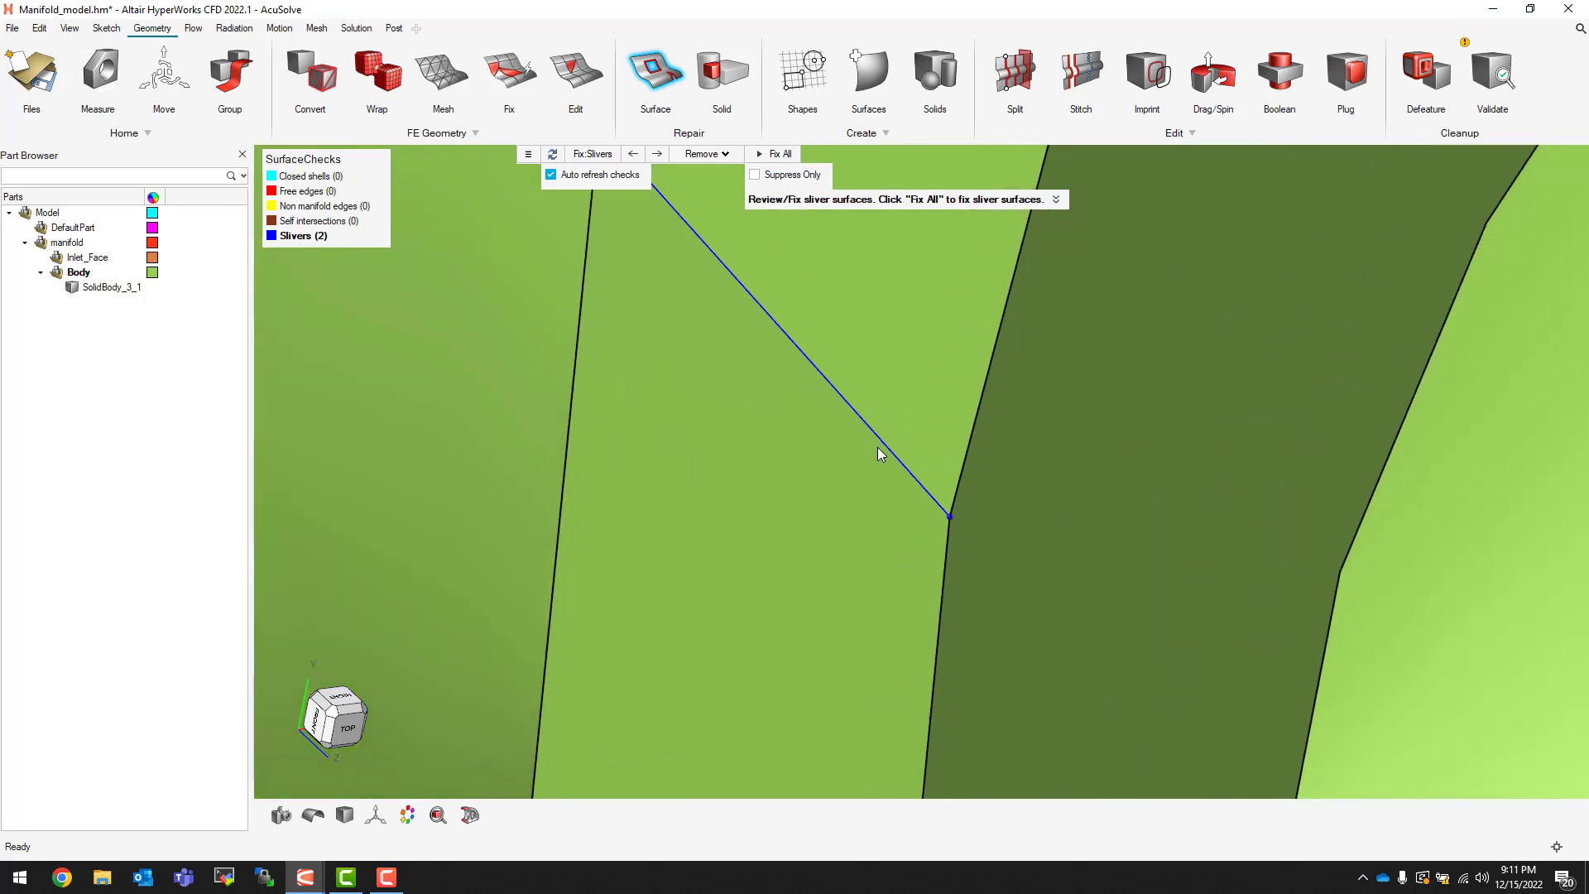
{"action": "scroll", "coordinate": [878, 453], "scroll_direction": "up", "scroll_amount": 2}
{"action": "left_click", "coordinate": [910, 441]}
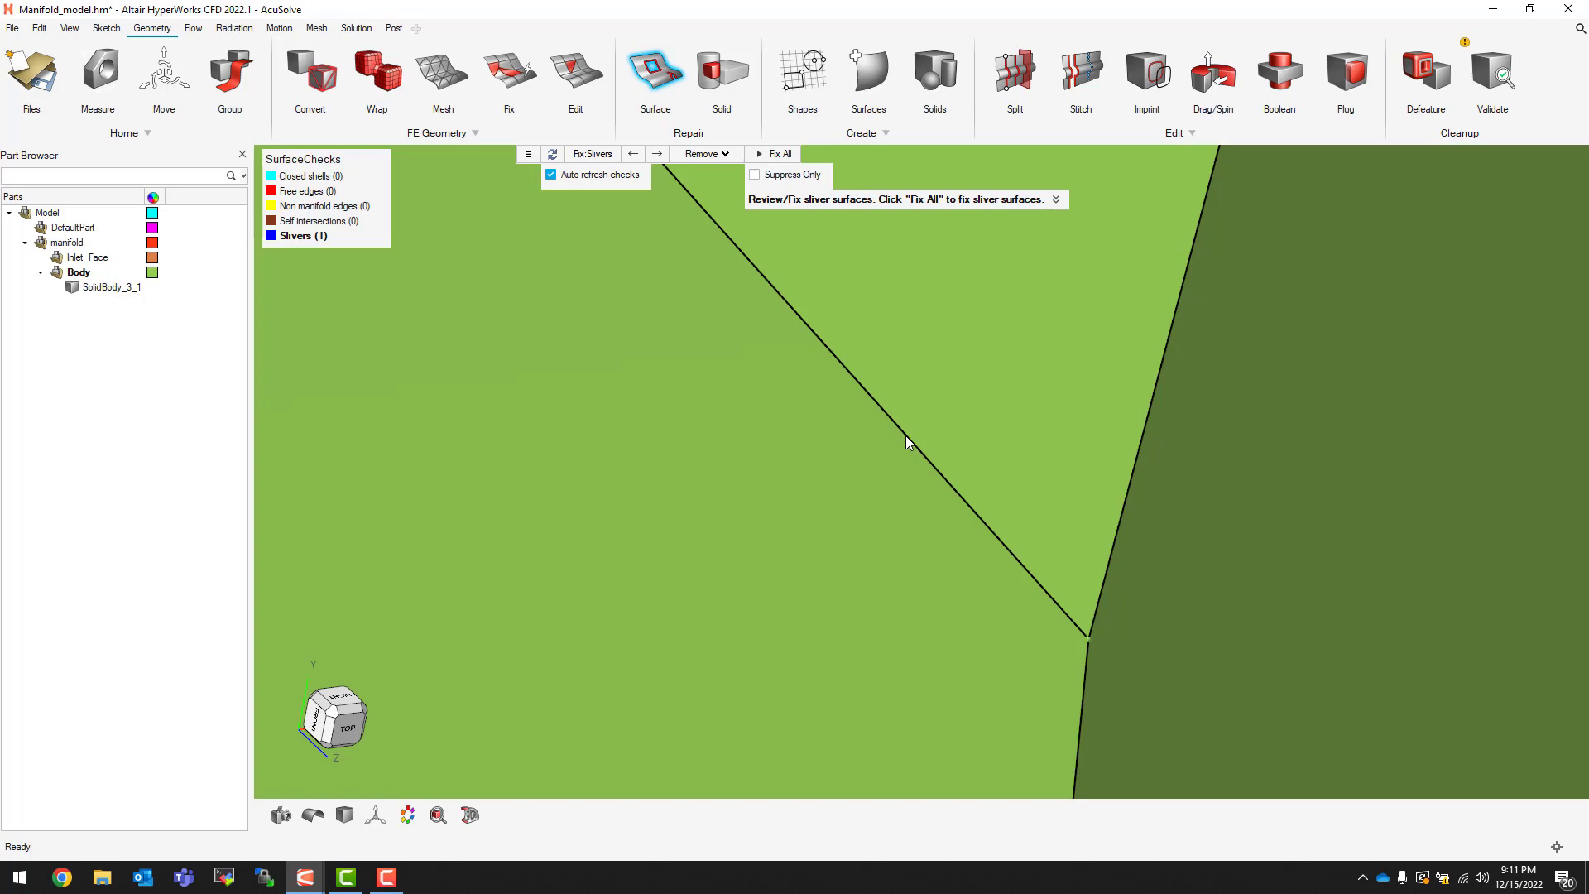
{"action": "scroll", "coordinate": [886, 419], "scroll_direction": "down", "scroll_amount": 5}
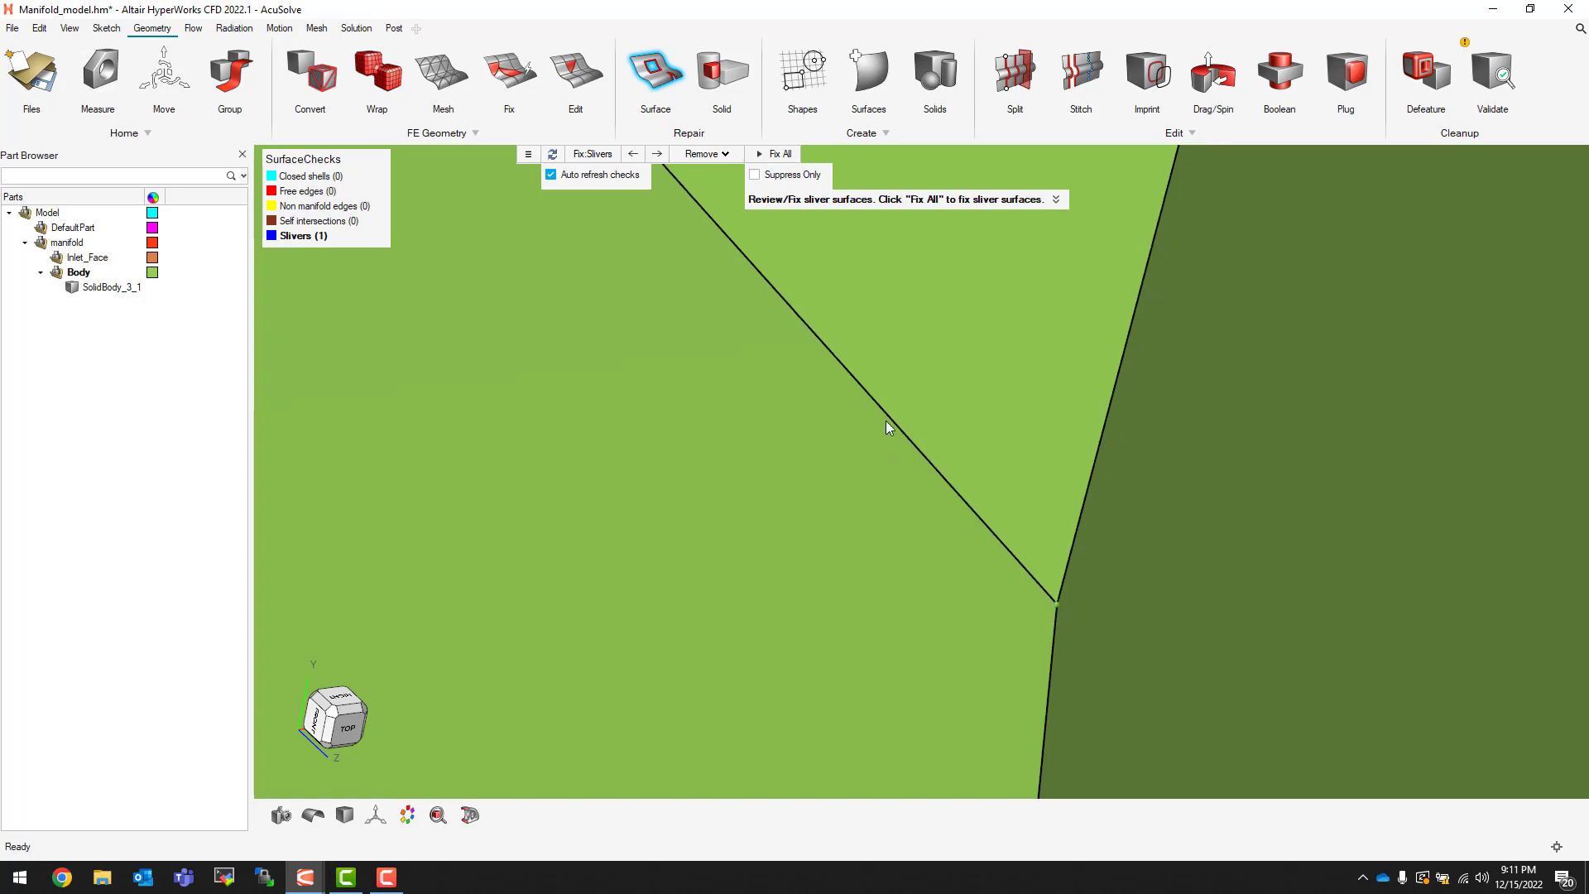
Step: Remove the remaining sliver surface on the side wall of the first outlet flange that faces away from the inlet
{"action": "scroll", "coordinate": [951, 429], "scroll_direction": "down", "scroll_amount": 5}
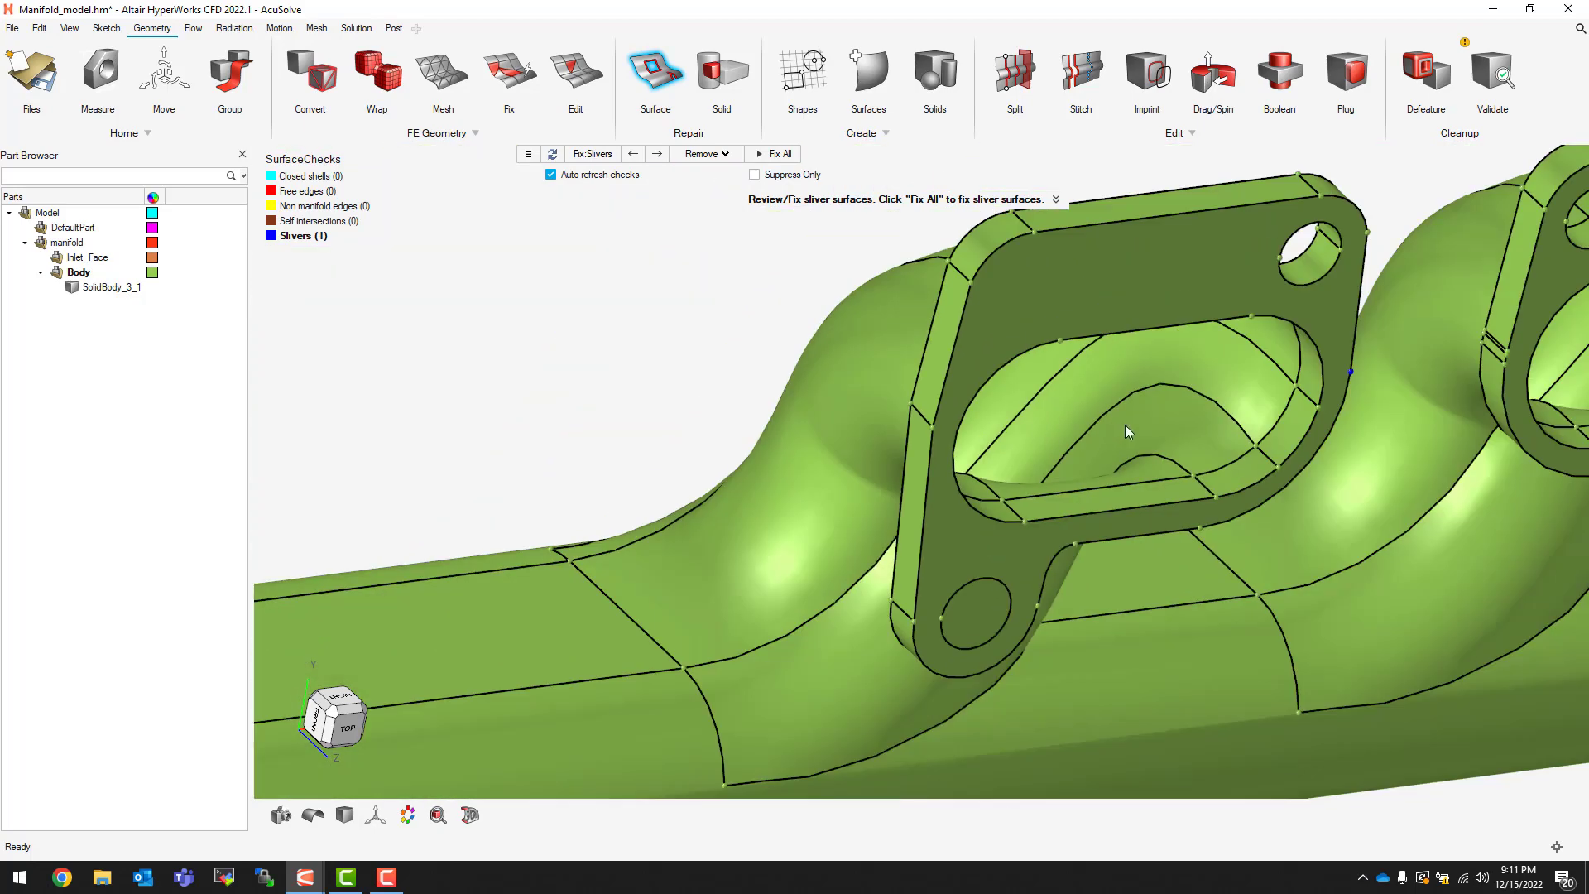
{"action": "right_click_drag", "start_coordinate": [1125, 425], "coordinate": [1076, 364]}
{"action": "scroll", "coordinate": [1059, 347], "scroll_direction": "up", "scroll_amount": 4}
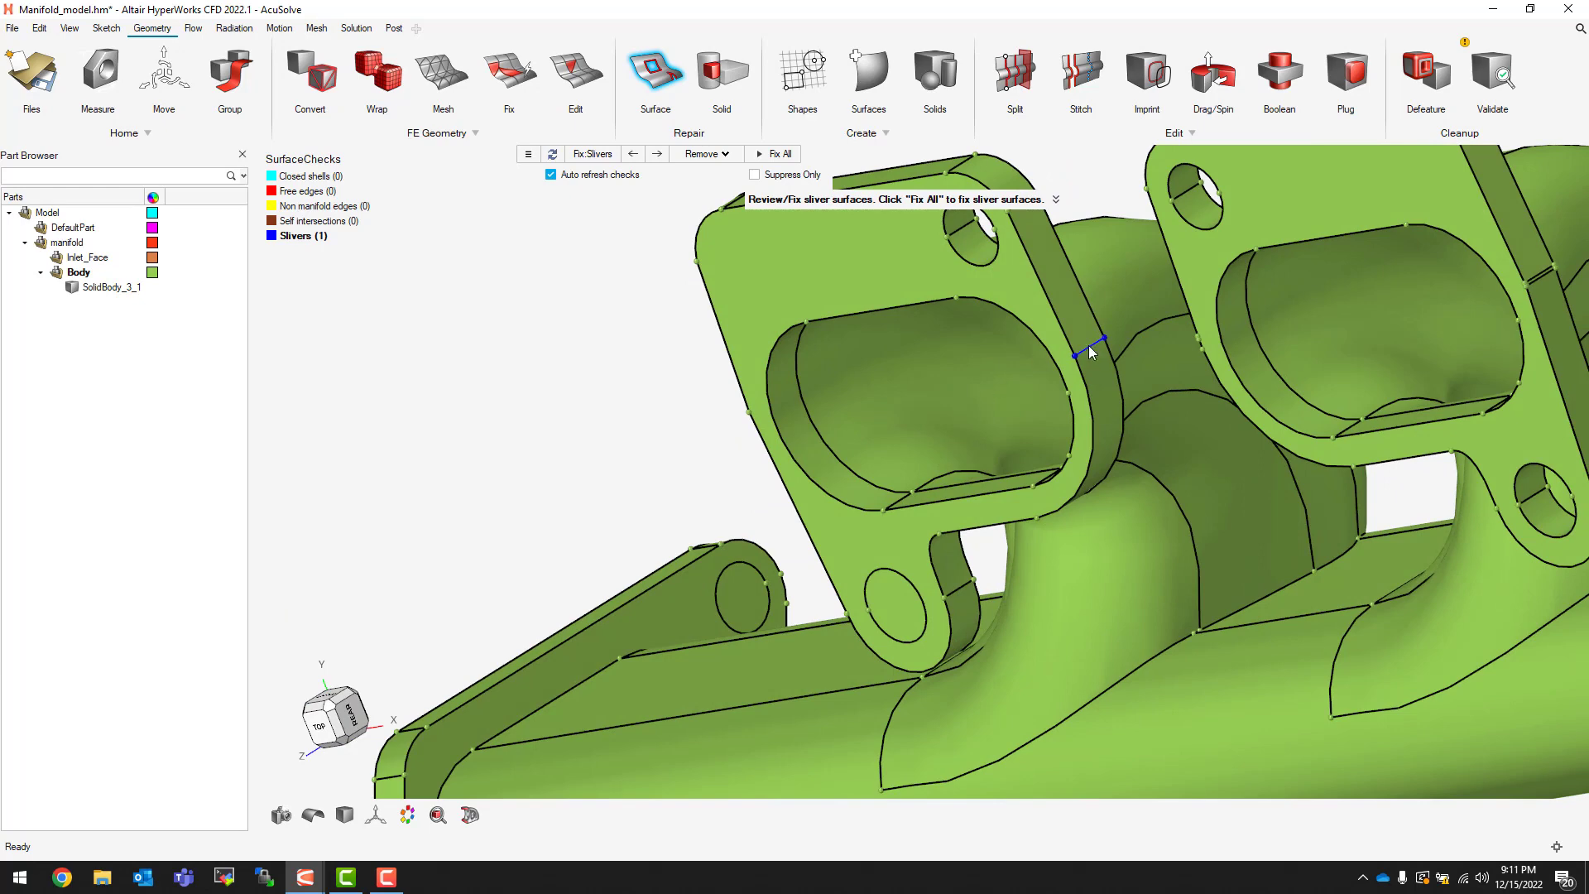
{"action": "scroll", "coordinate": [1088, 351], "scroll_direction": "up", "scroll_amount": 6}
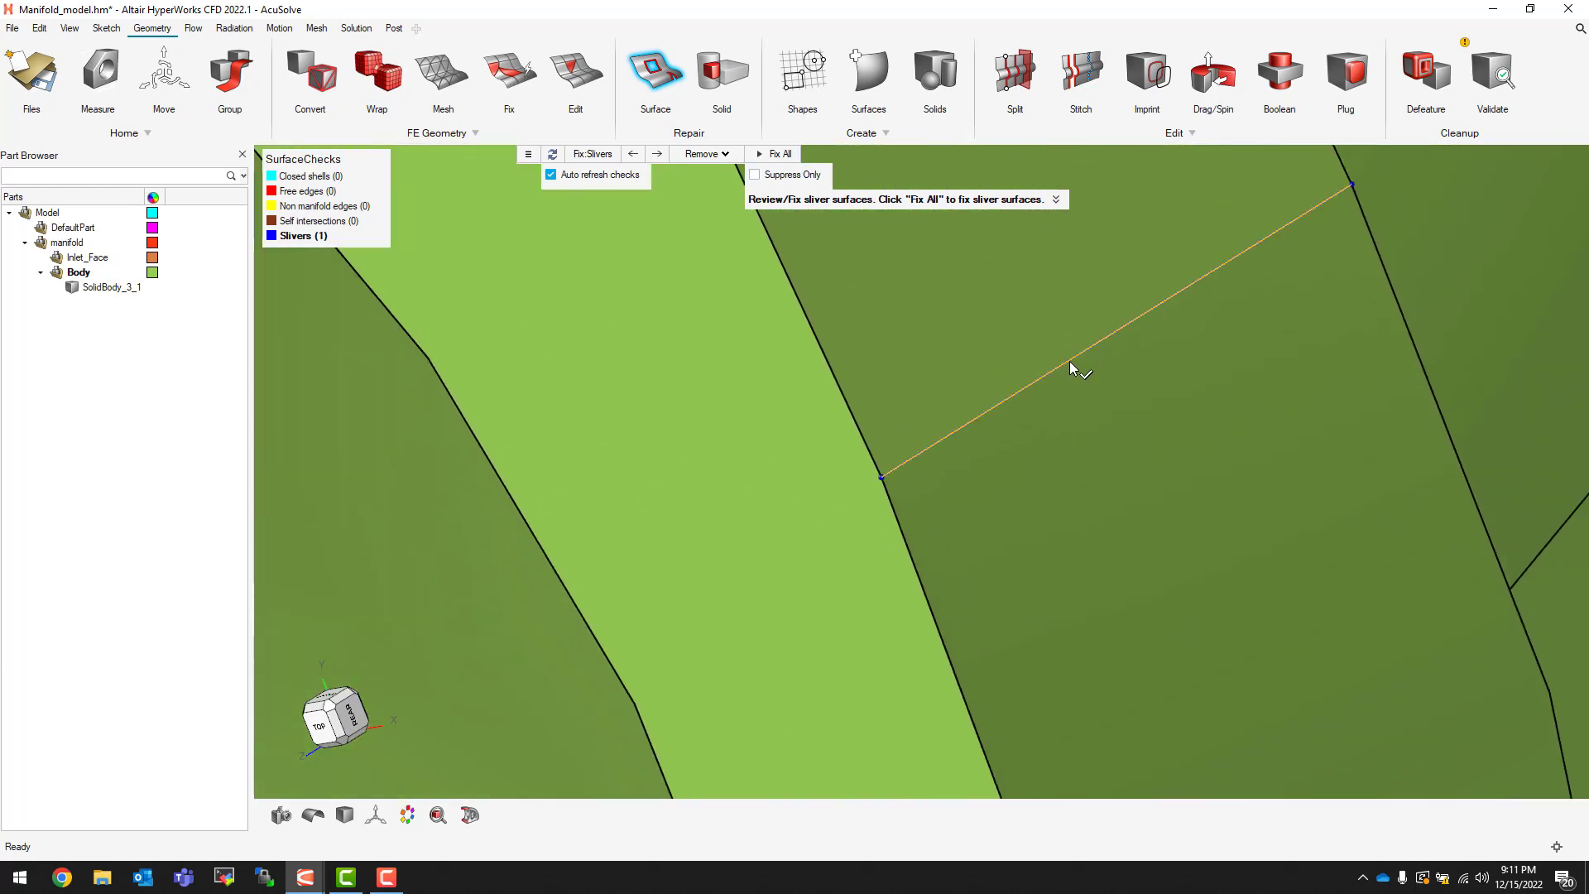
{"action": "left_click", "coordinate": [1071, 366]}
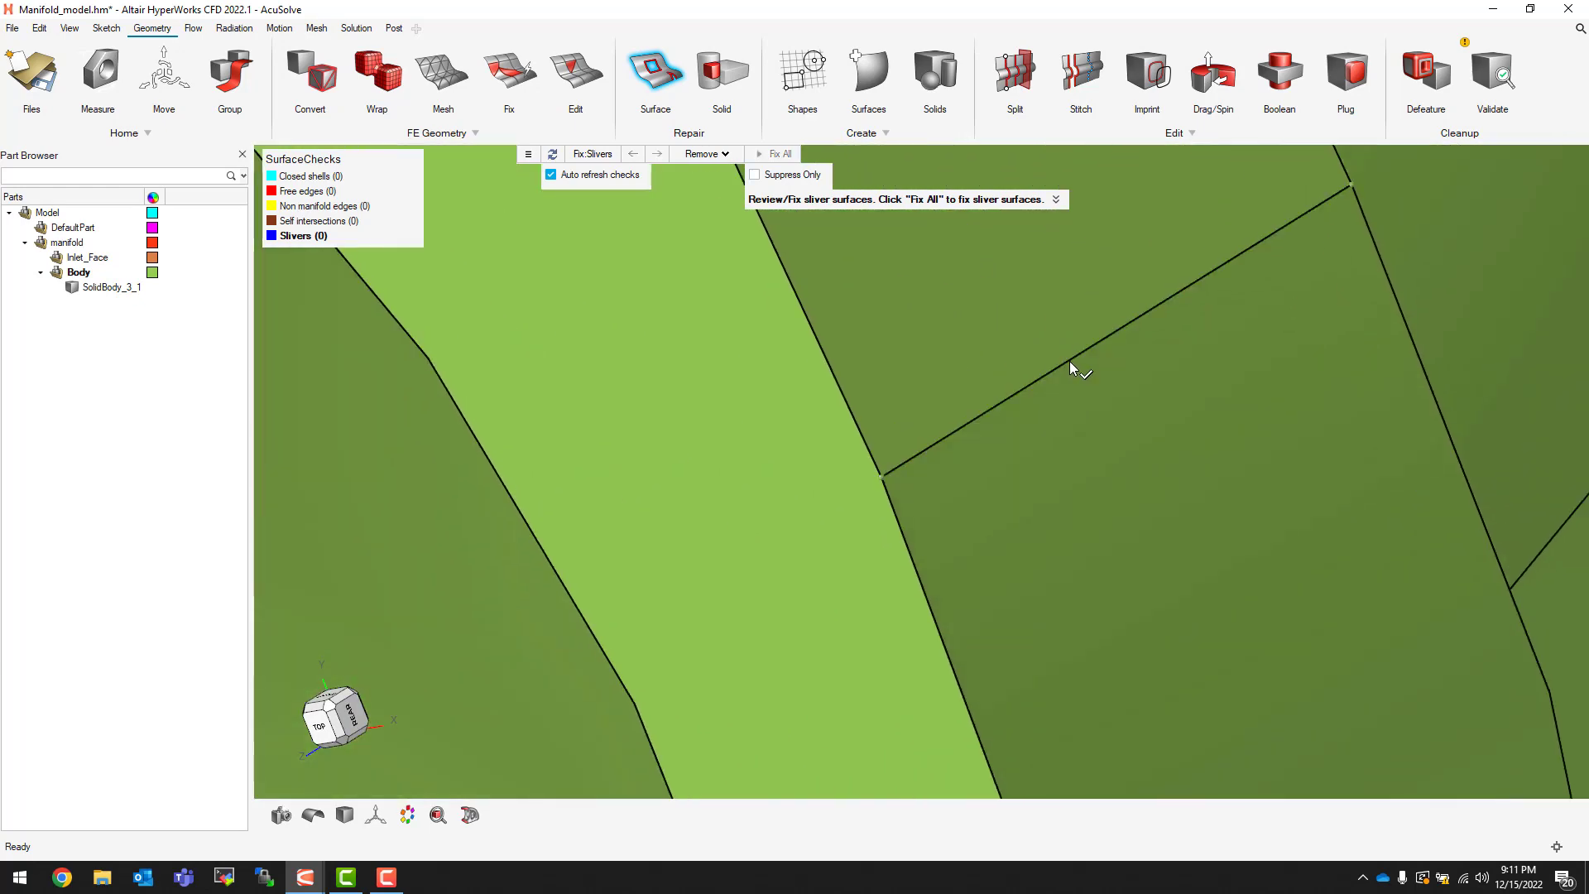
Step: Fit the whole manifold in view and rerun the geometry validation
{"action": "scroll", "coordinate": [1051, 376], "scroll_direction": "down", "scroll_amount": 3}
{"action": "scroll", "coordinate": [1051, 376], "scroll_direction": "down", "scroll_amount": 8}
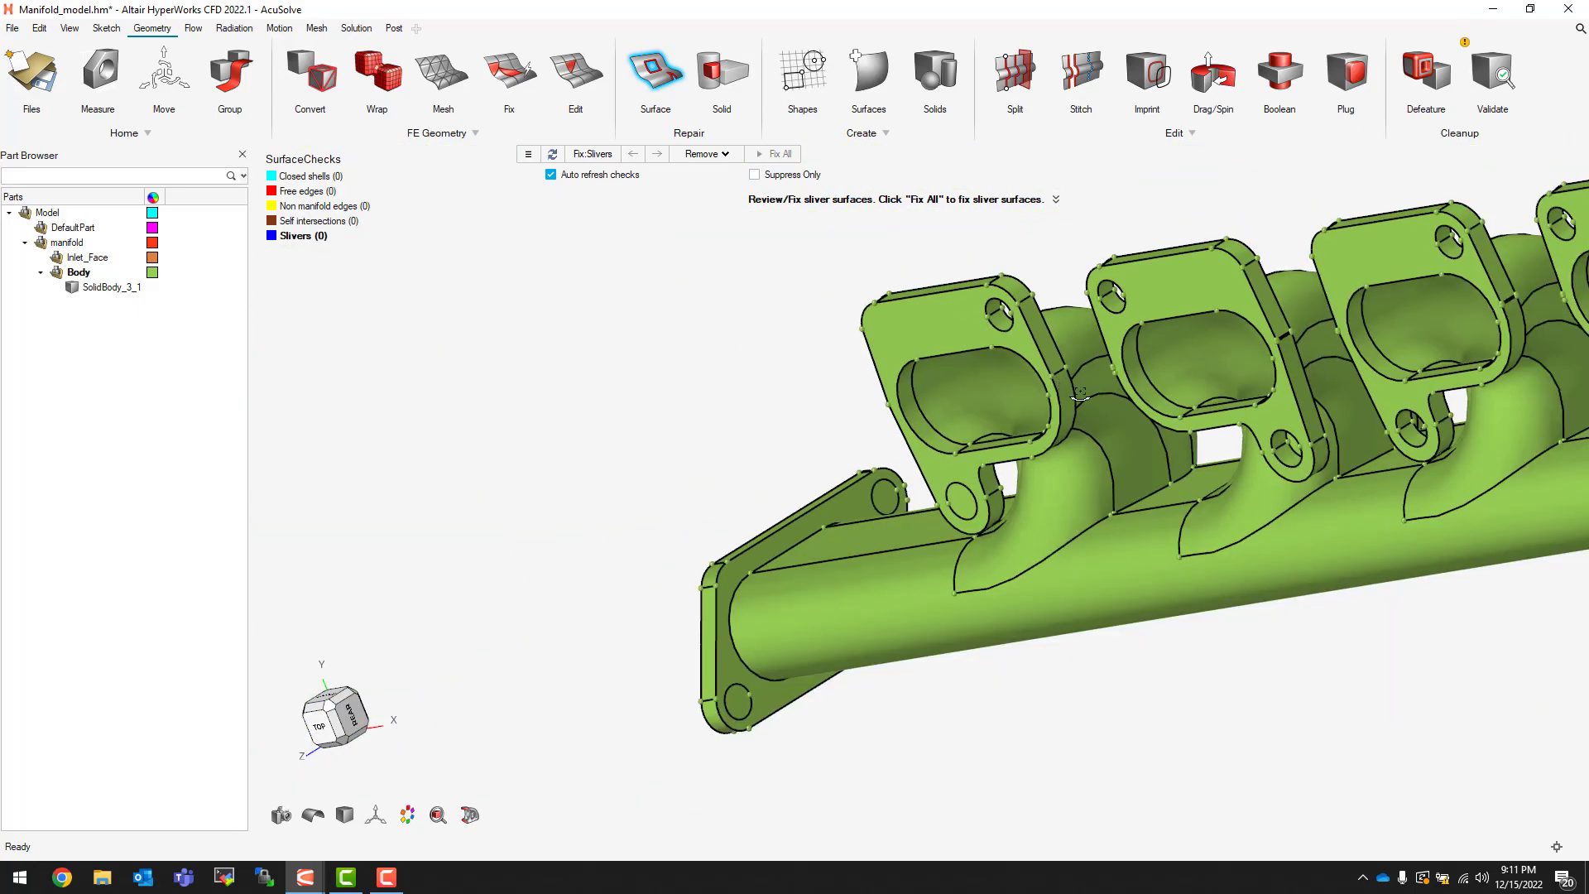
{"action": "right_click_drag", "start_coordinate": [1080, 394], "coordinate": [1296, 385]}
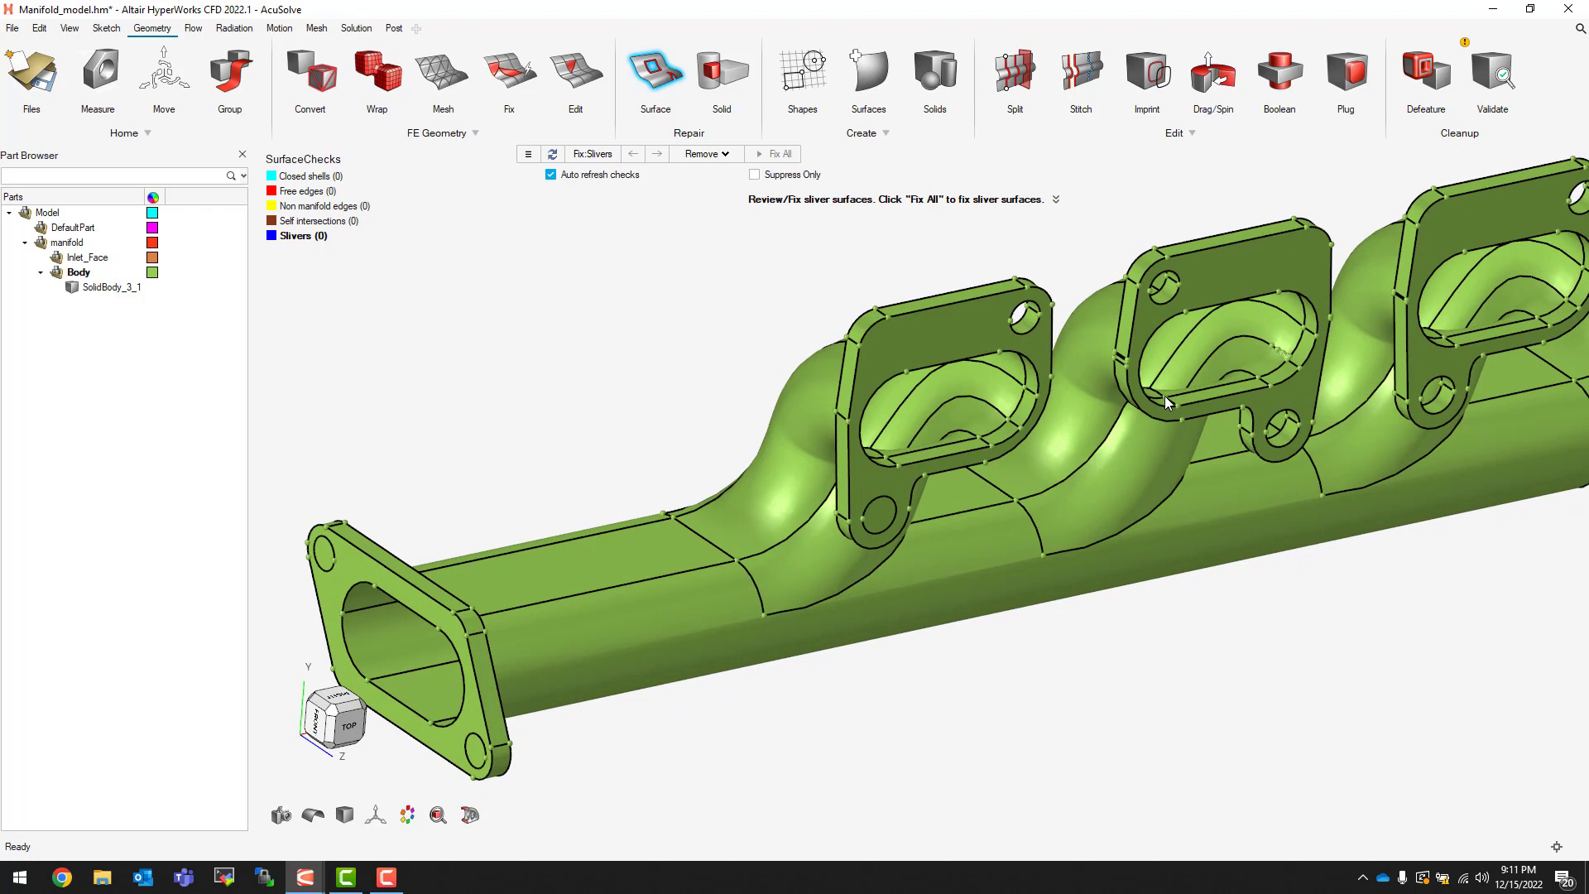
{"action": "key", "text": "f"}
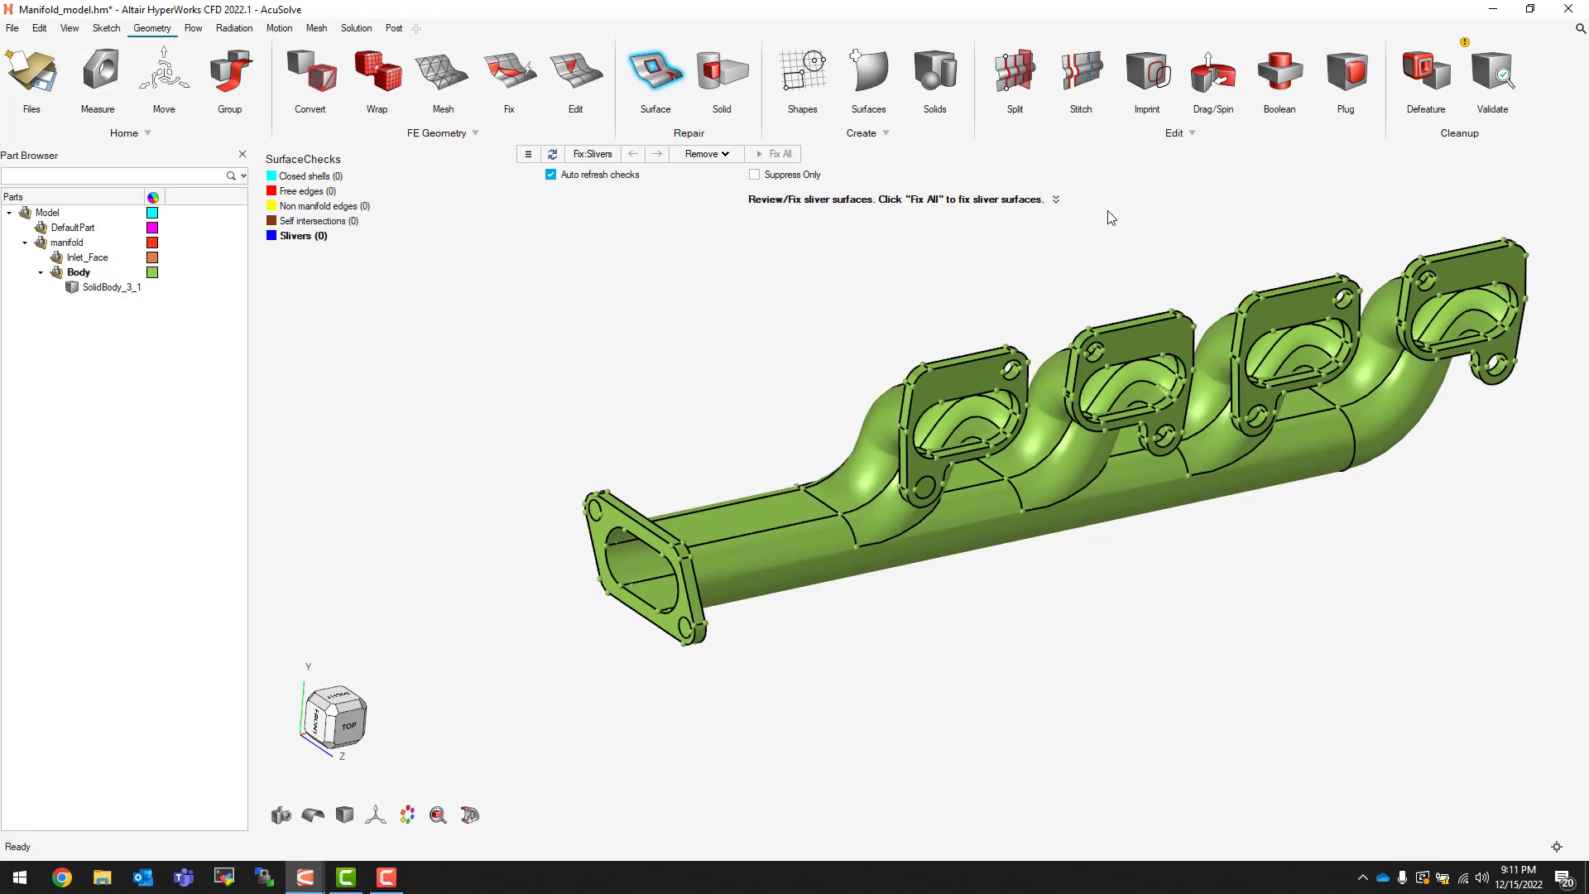
{"action": "left_click", "coordinate": [1496, 78]}
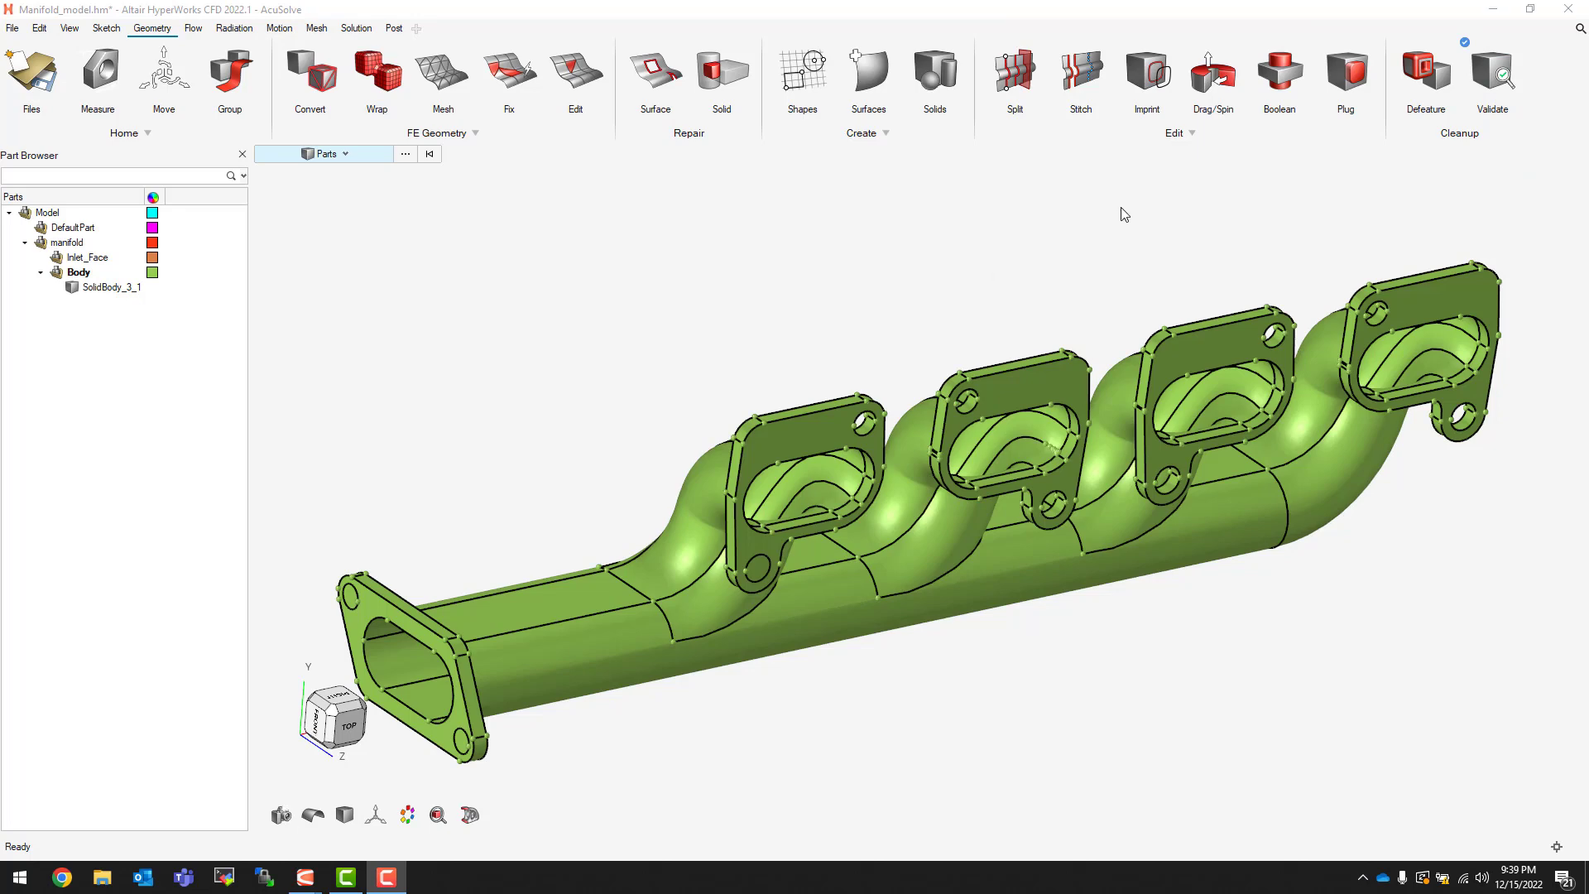
Step: Plug the manifold's internal cavity using the front faces of the four outlet flanges and the inlet flange as bounding surfaces
{"action": "left_click", "coordinate": [1338, 98]}
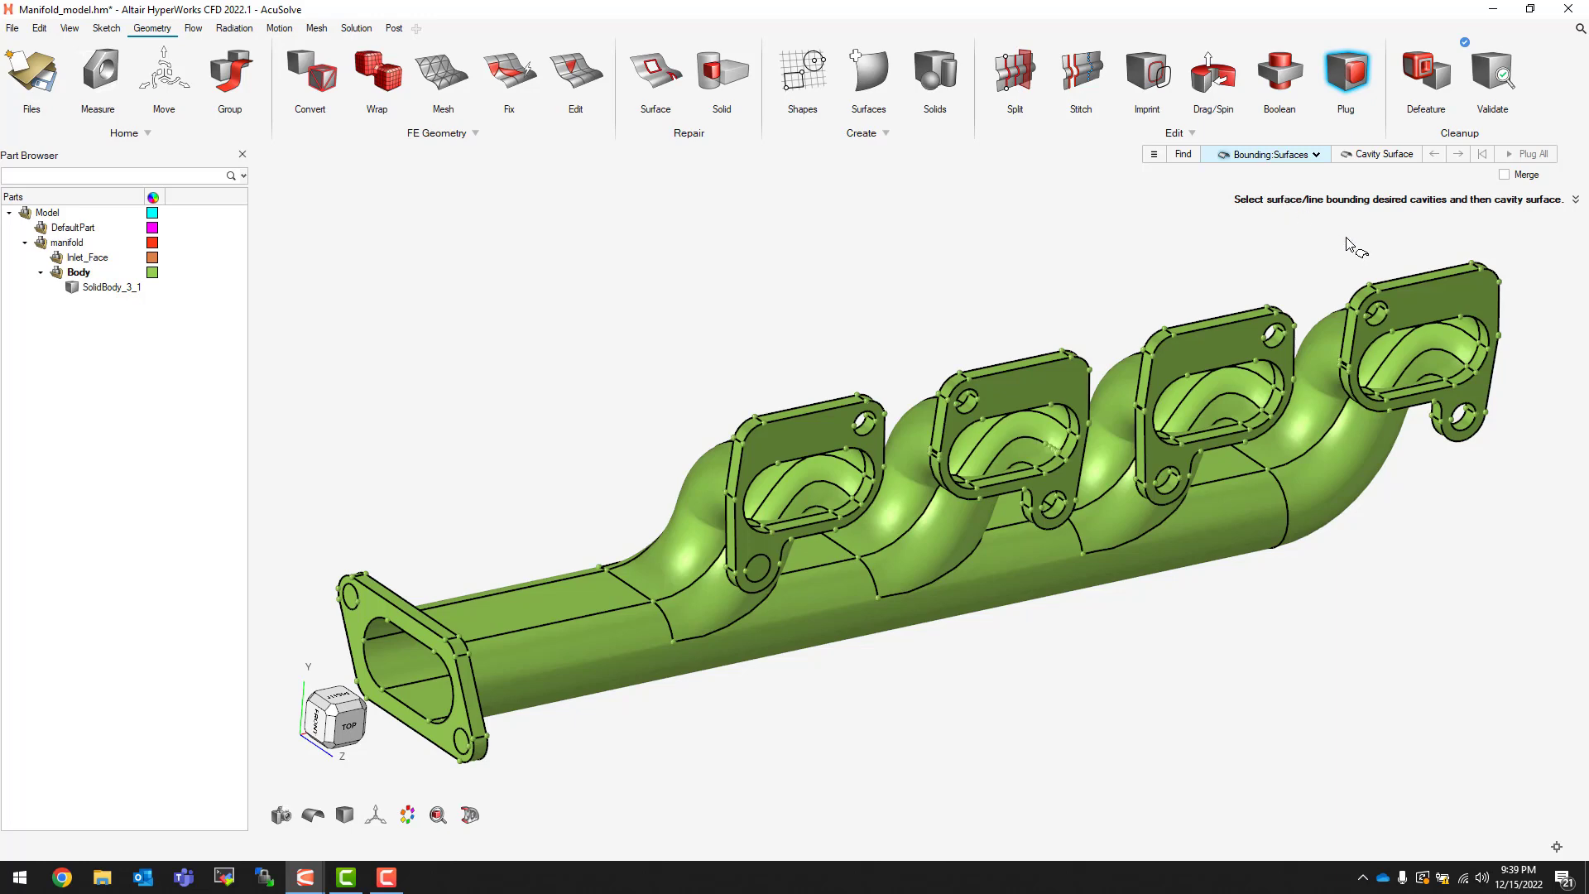
{"action": "left_click", "coordinate": [1425, 295]}
{"action": "left_click", "coordinate": [1194, 364]}
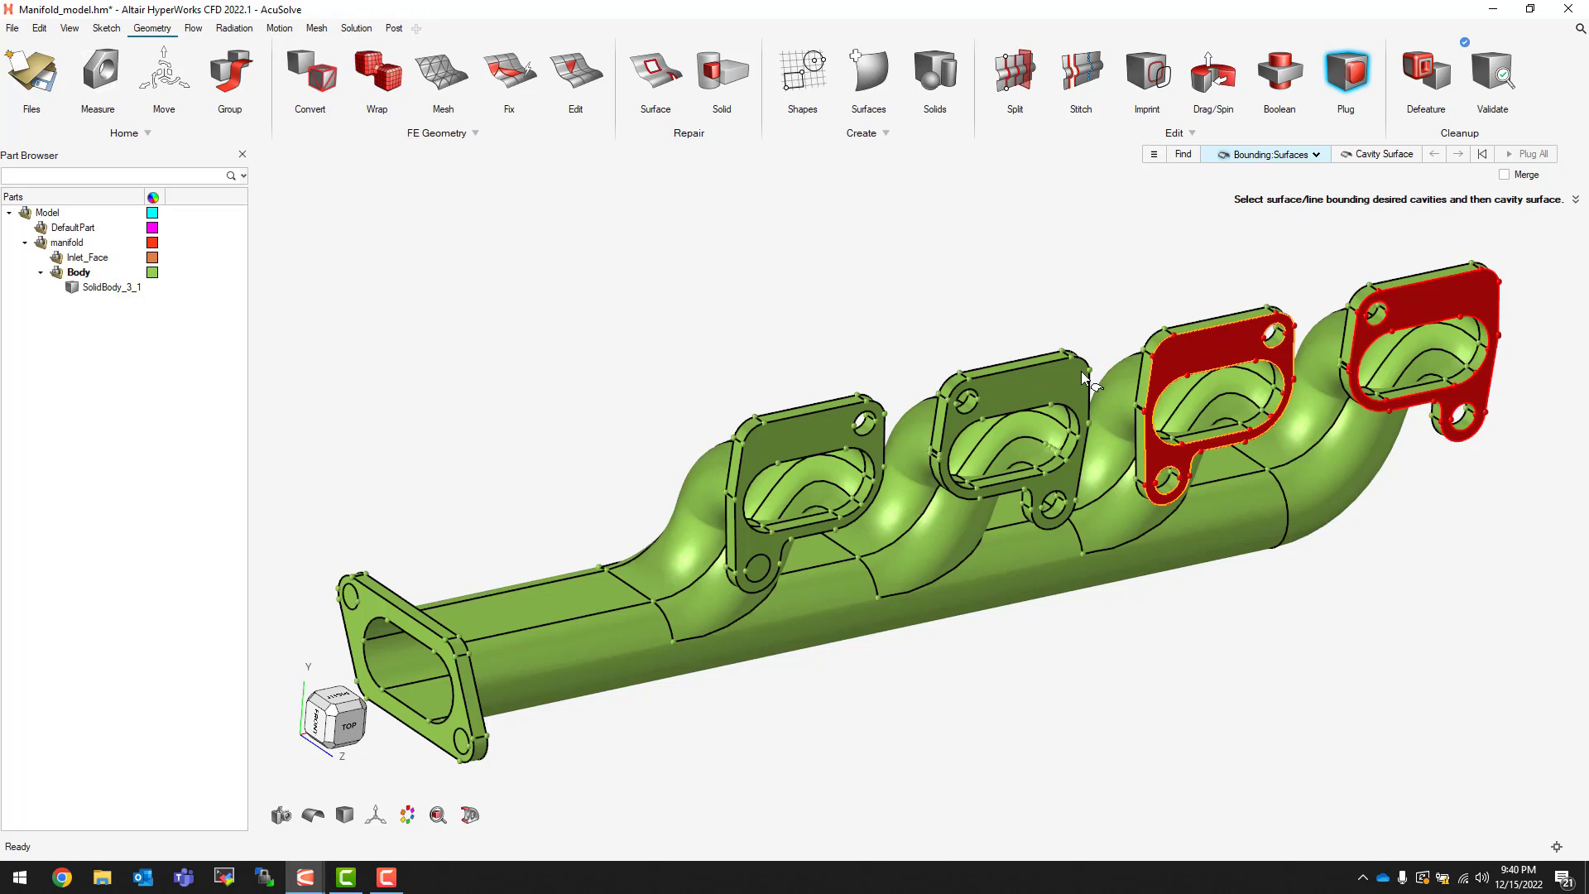
{"action": "left_click", "coordinate": [956, 403]}
{"action": "left_click", "coordinate": [806, 425]}
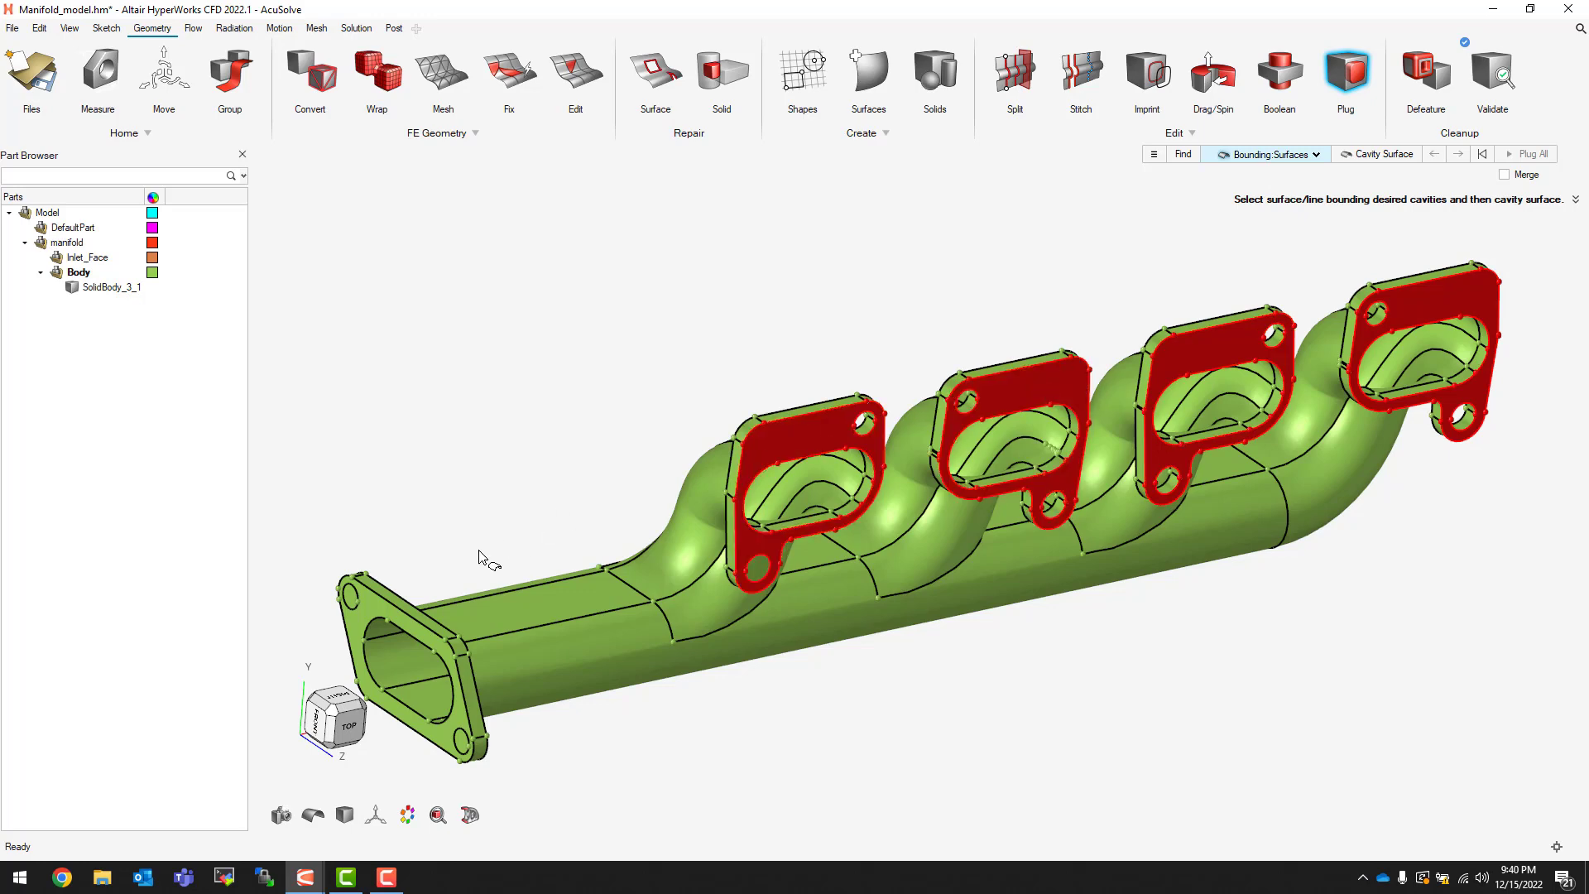
{"action": "left_click", "coordinate": [375, 612]}
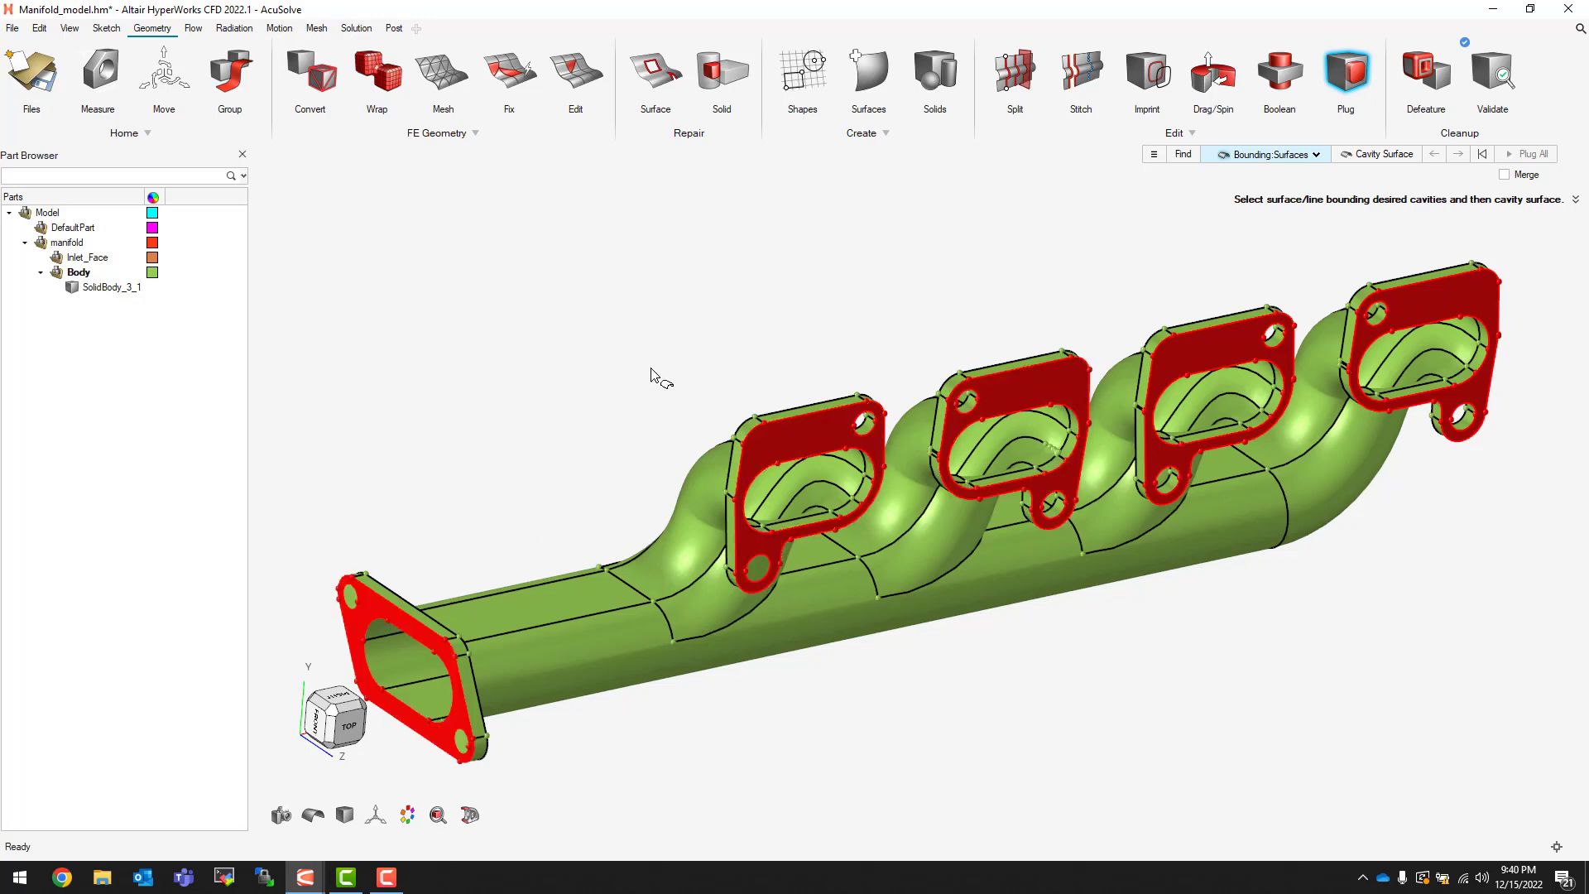
{"action": "left_click", "coordinate": [1362, 157]}
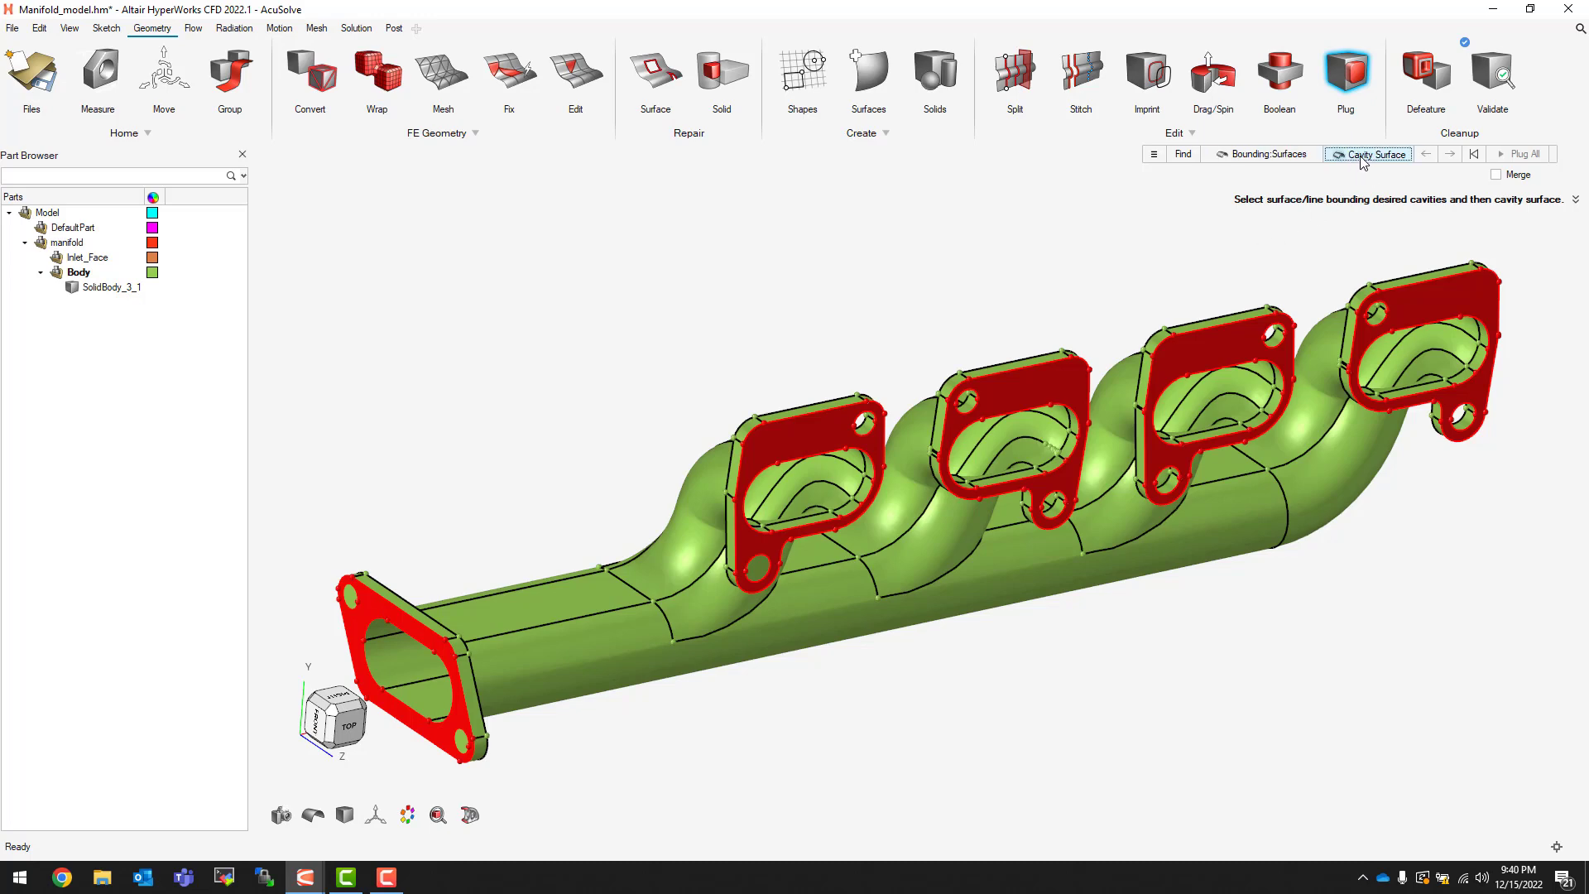
{"action": "left_click", "coordinate": [1011, 438]}
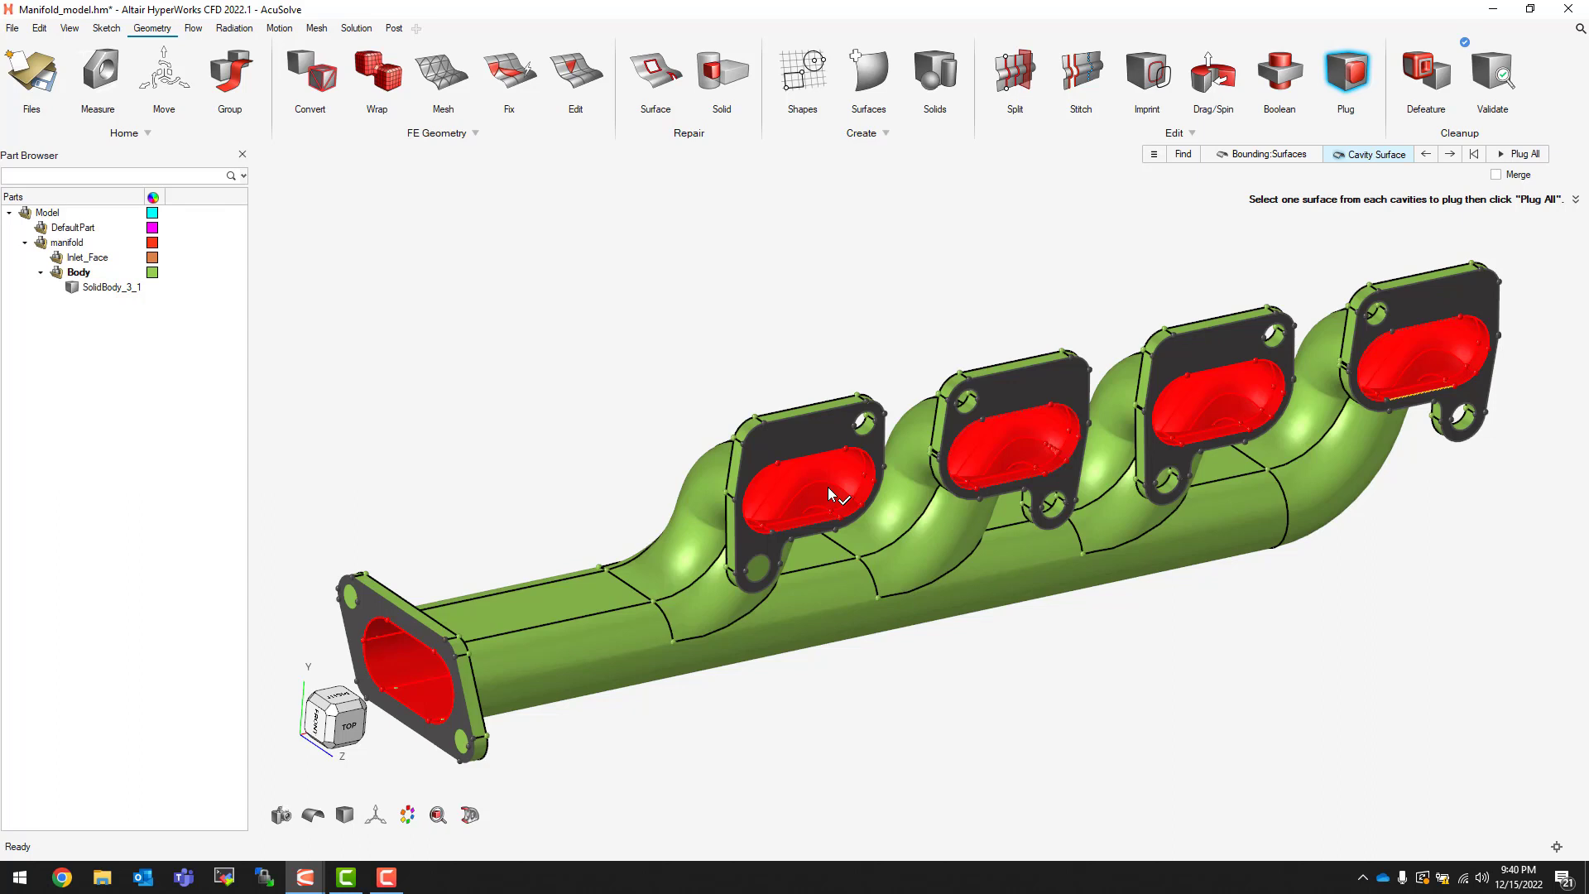
{"action": "middle_click", "coordinate": [1014, 439]}
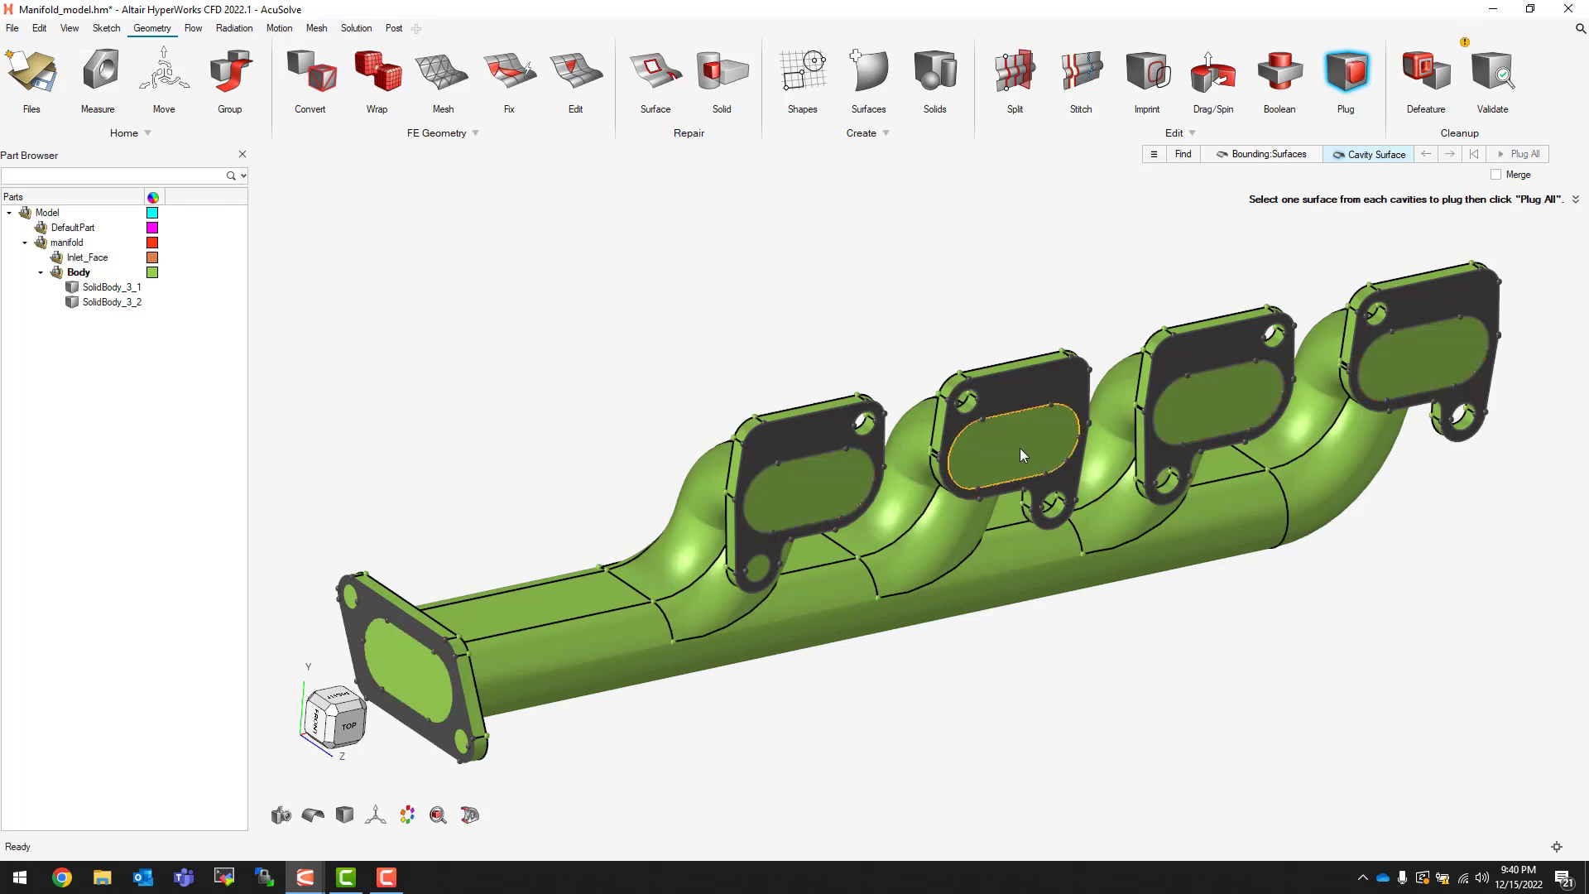
Step: Hide SolidBody_3_1 to inspect the plugged inner volume, and validate the model
{"action": "left_click", "coordinate": [72, 287]}
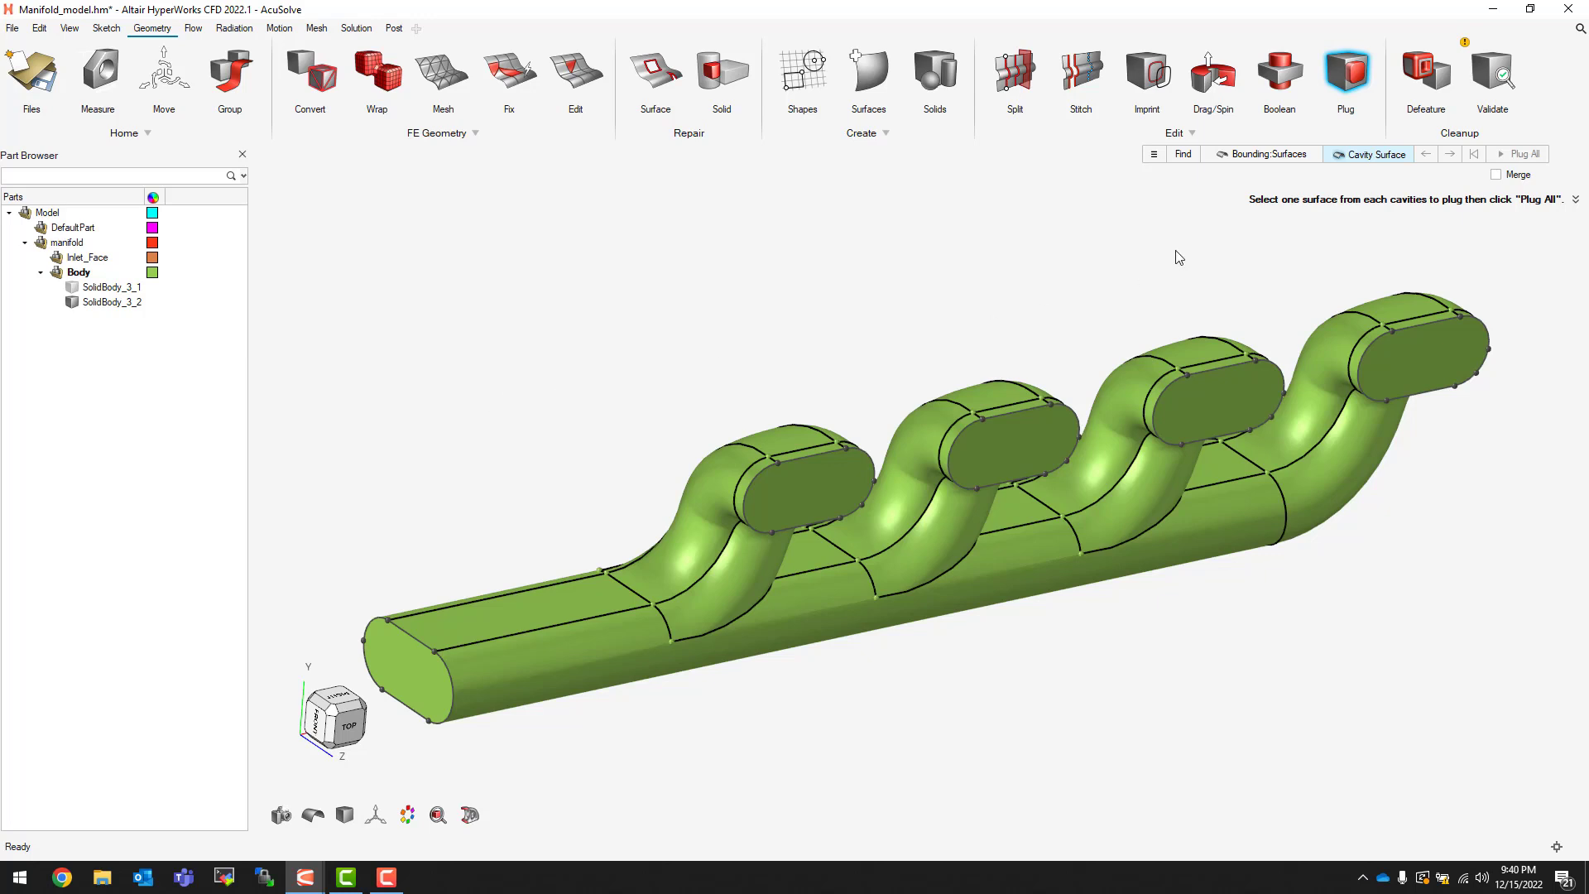
{"action": "left_click", "coordinate": [1494, 78]}
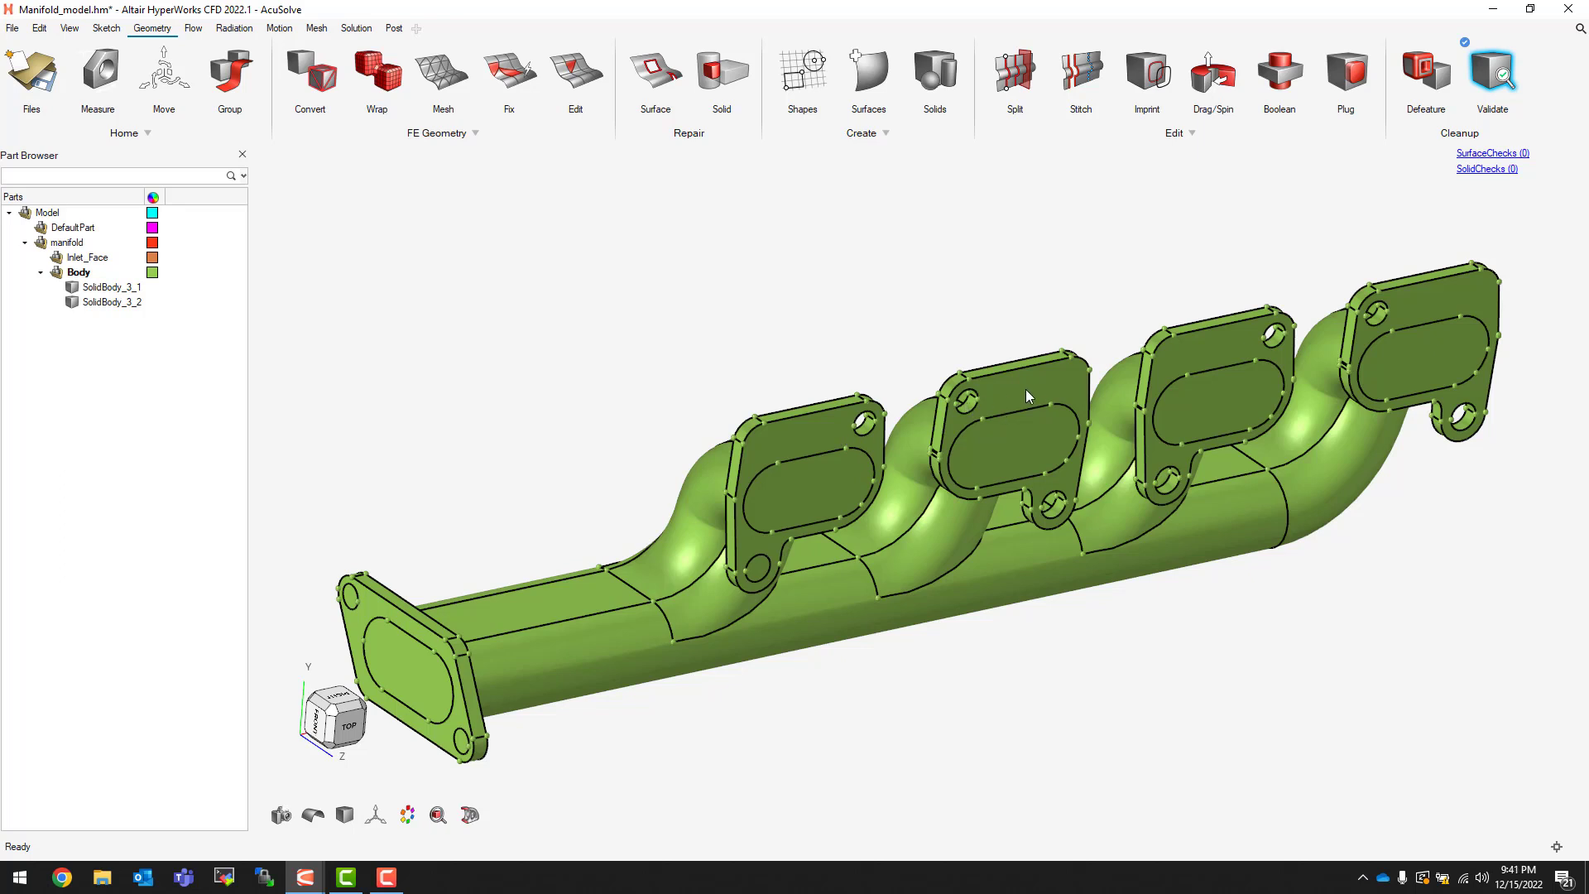
Step: Delete the original manifold solid SolidBody_3_1 and revalidate the remaining fluid volume
{"action": "right_click", "coordinate": [112, 290]}
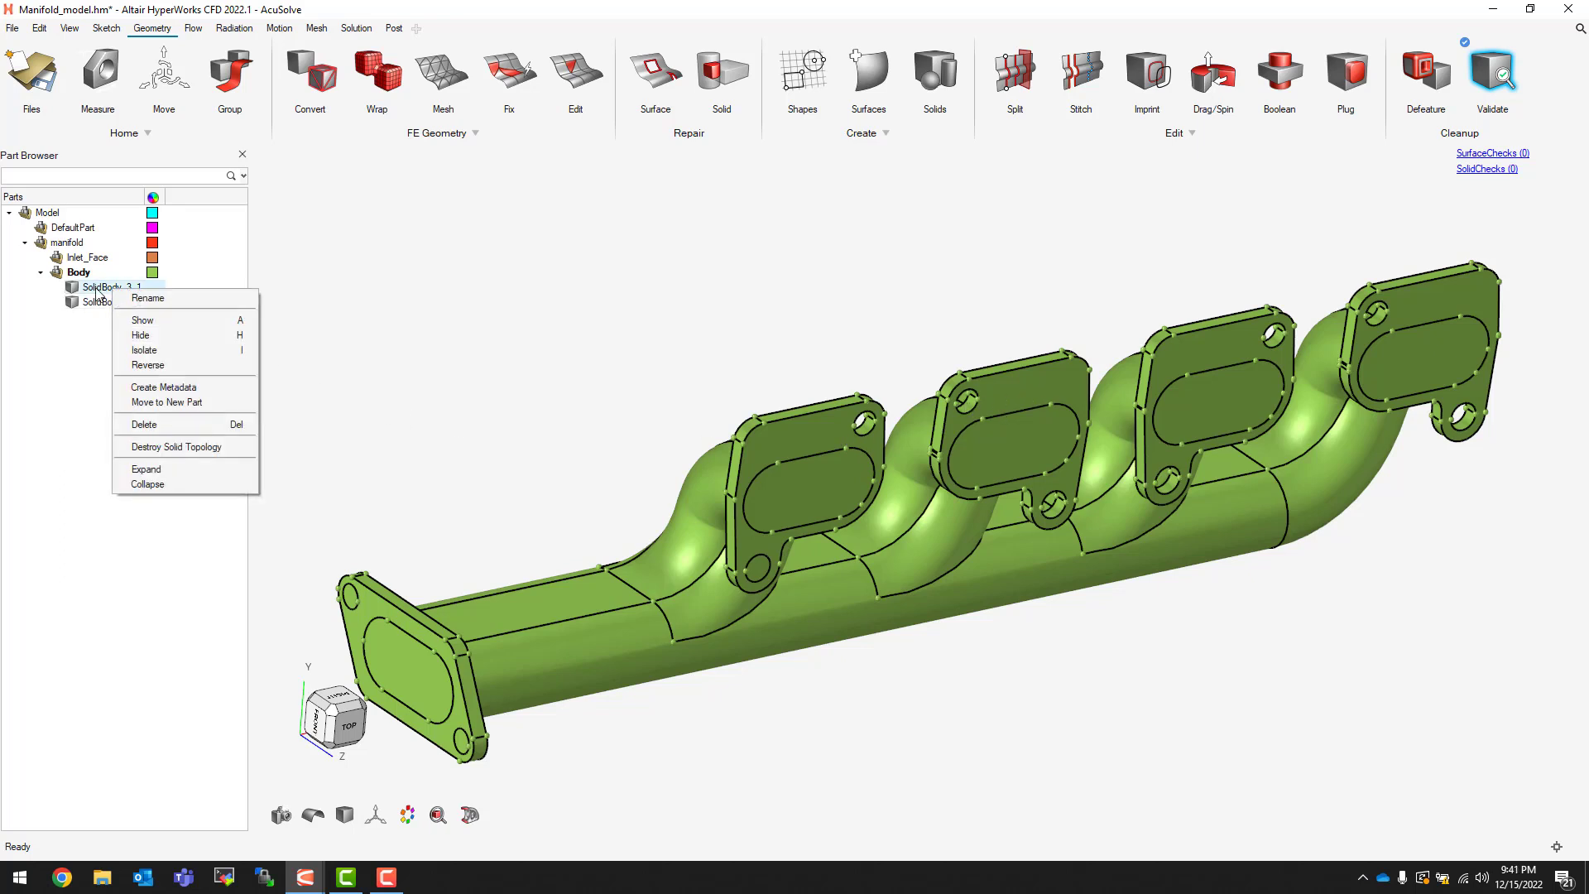
{"action": "left_click", "coordinate": [173, 425]}
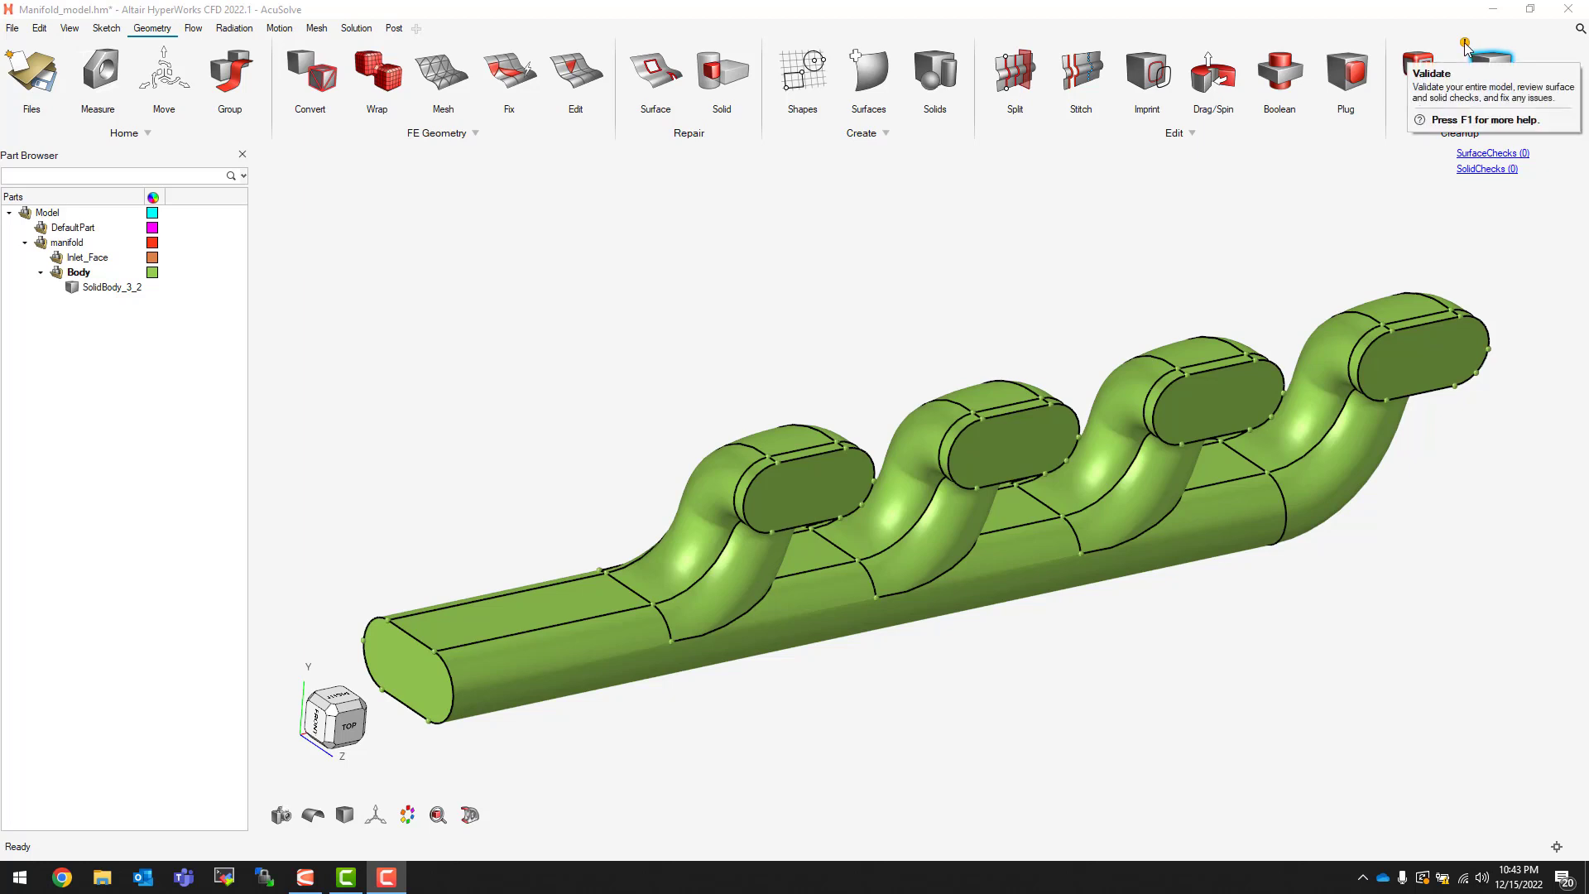
{"action": "left_click", "coordinate": [1485, 80]}
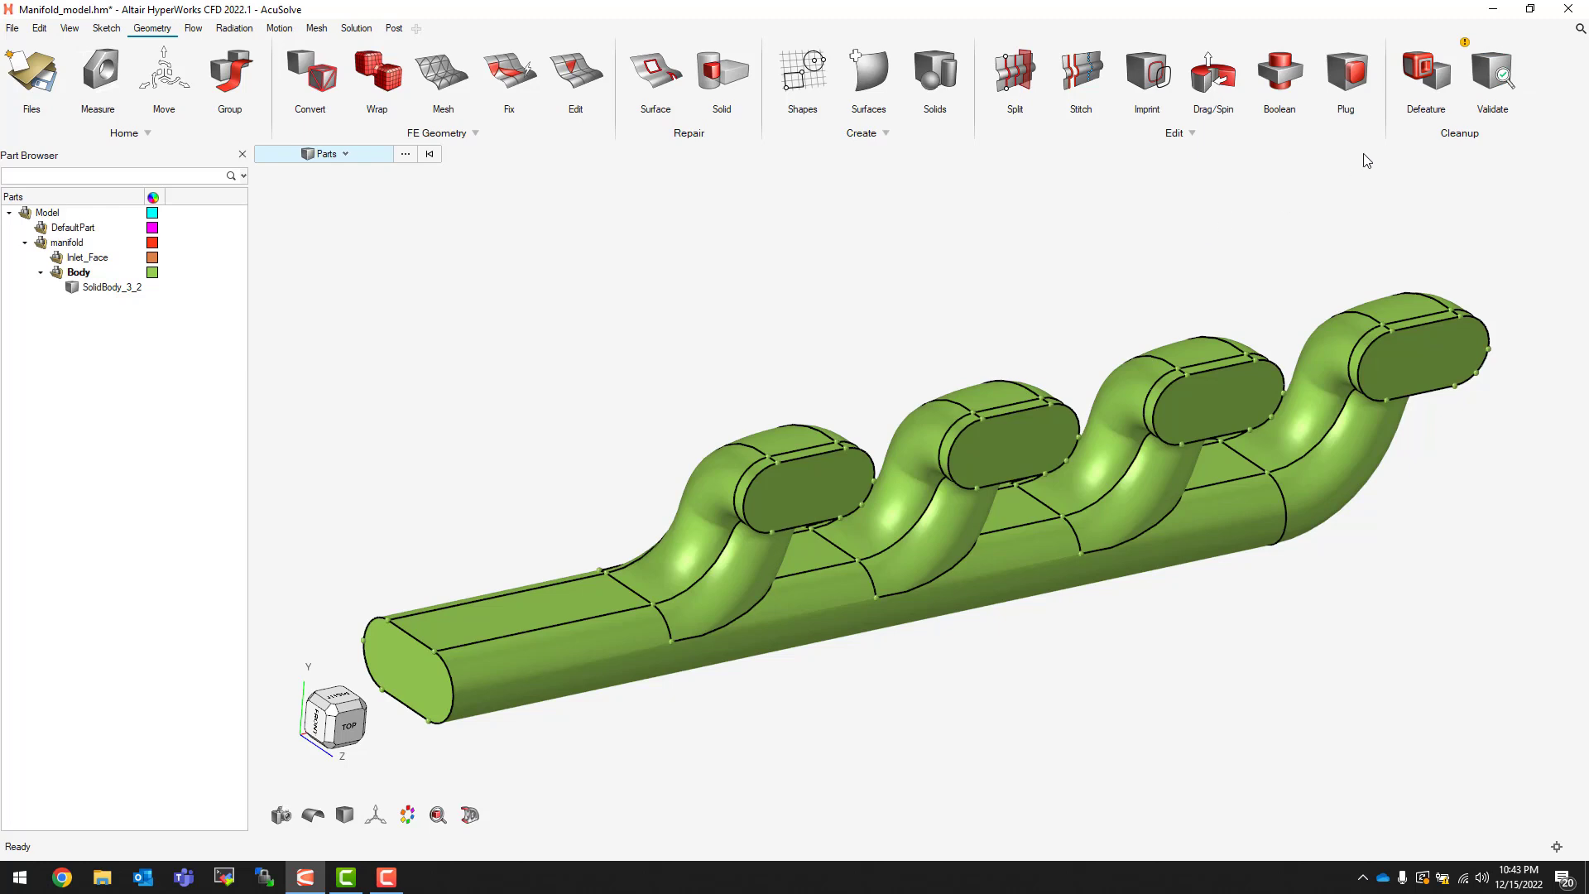
{"action": "left_click", "coordinate": [1493, 79]}
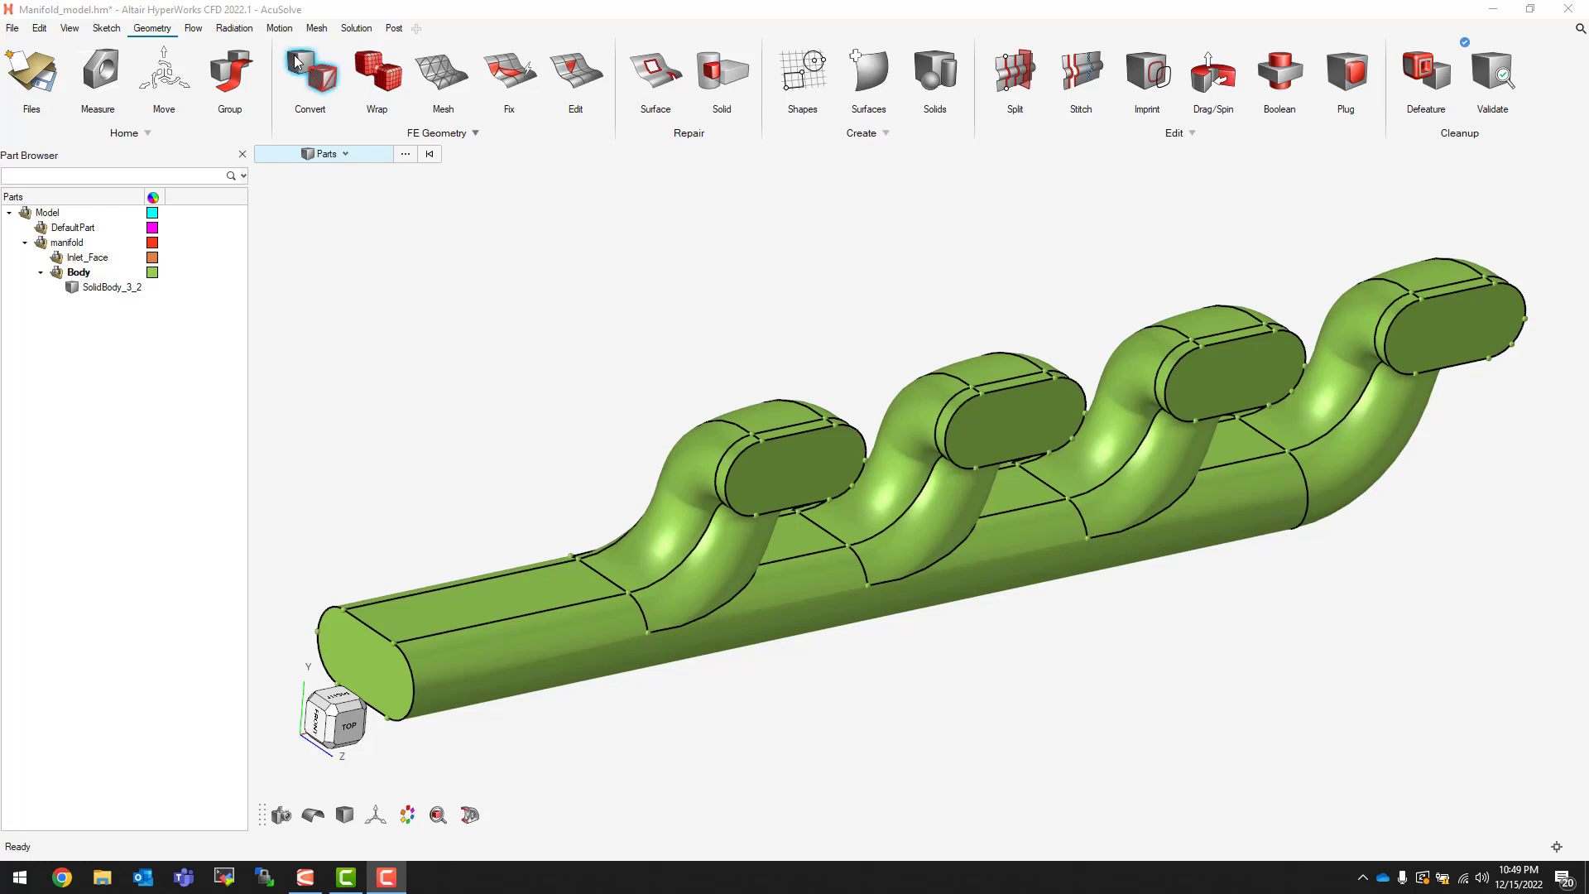
Step: Review the flow physics setup: the time marching and turbulence model options and the solver controls
{"action": "left_click", "coordinate": [194, 30]}
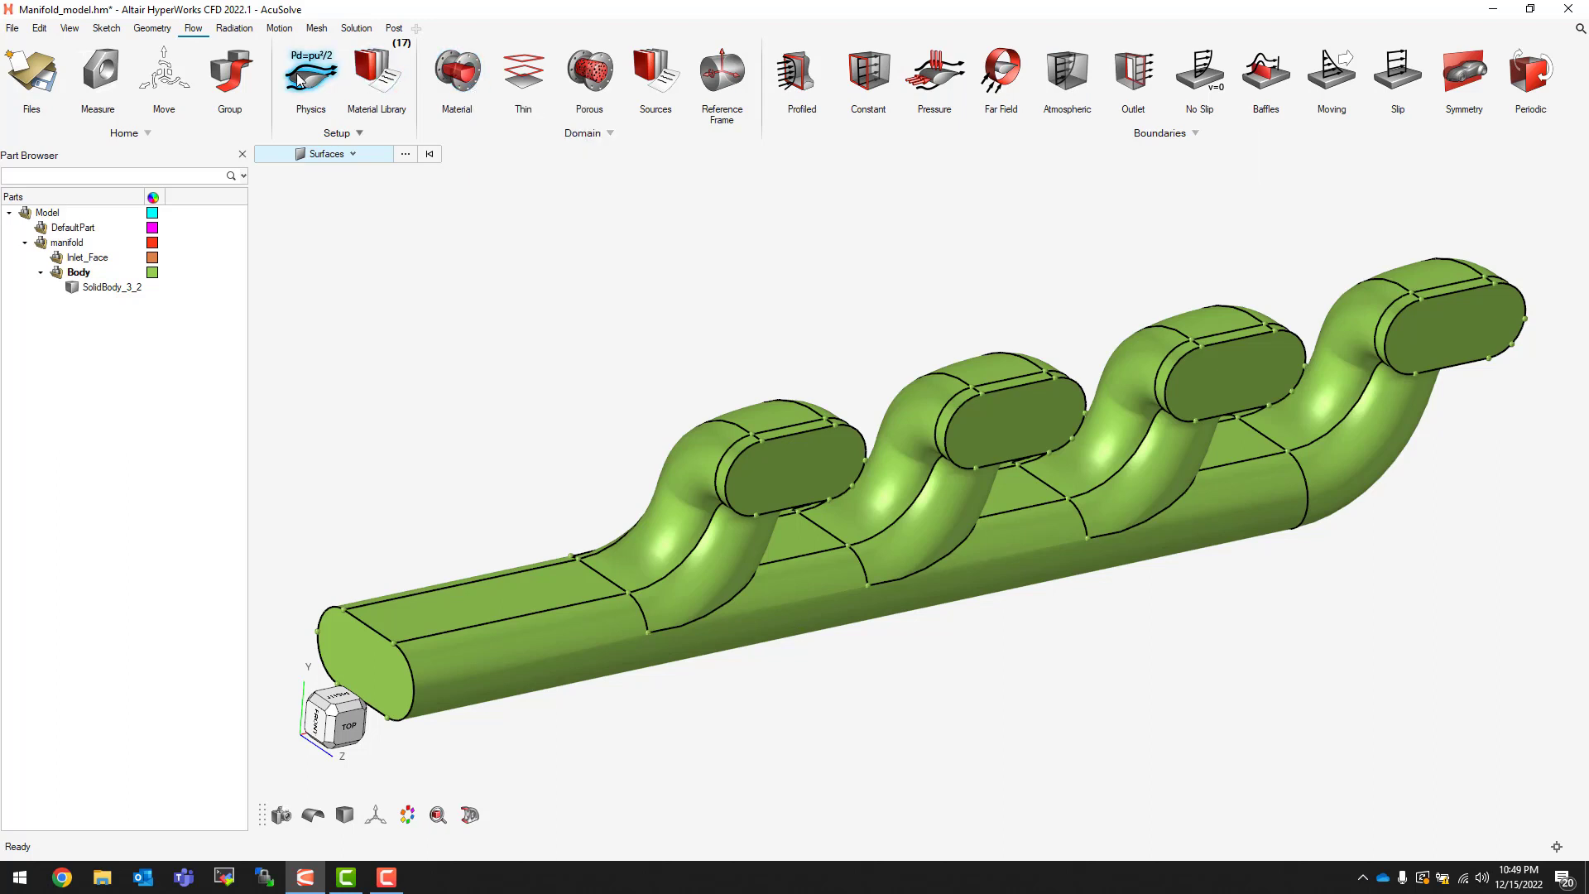
{"action": "left_click", "coordinate": [319, 81]}
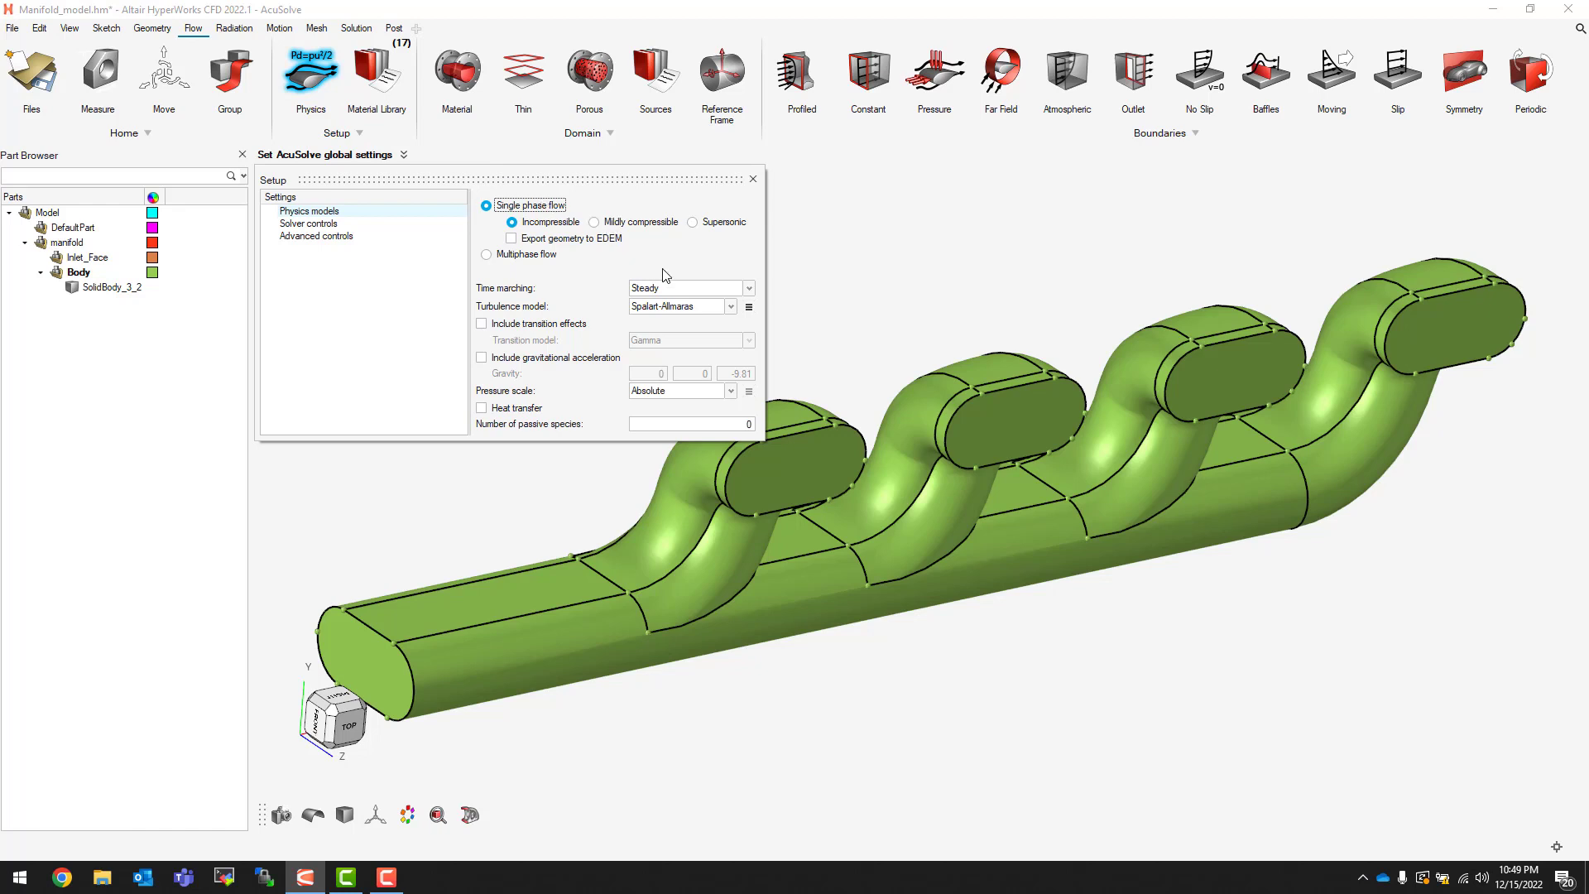
{"action": "left_click", "coordinate": [695, 291]}
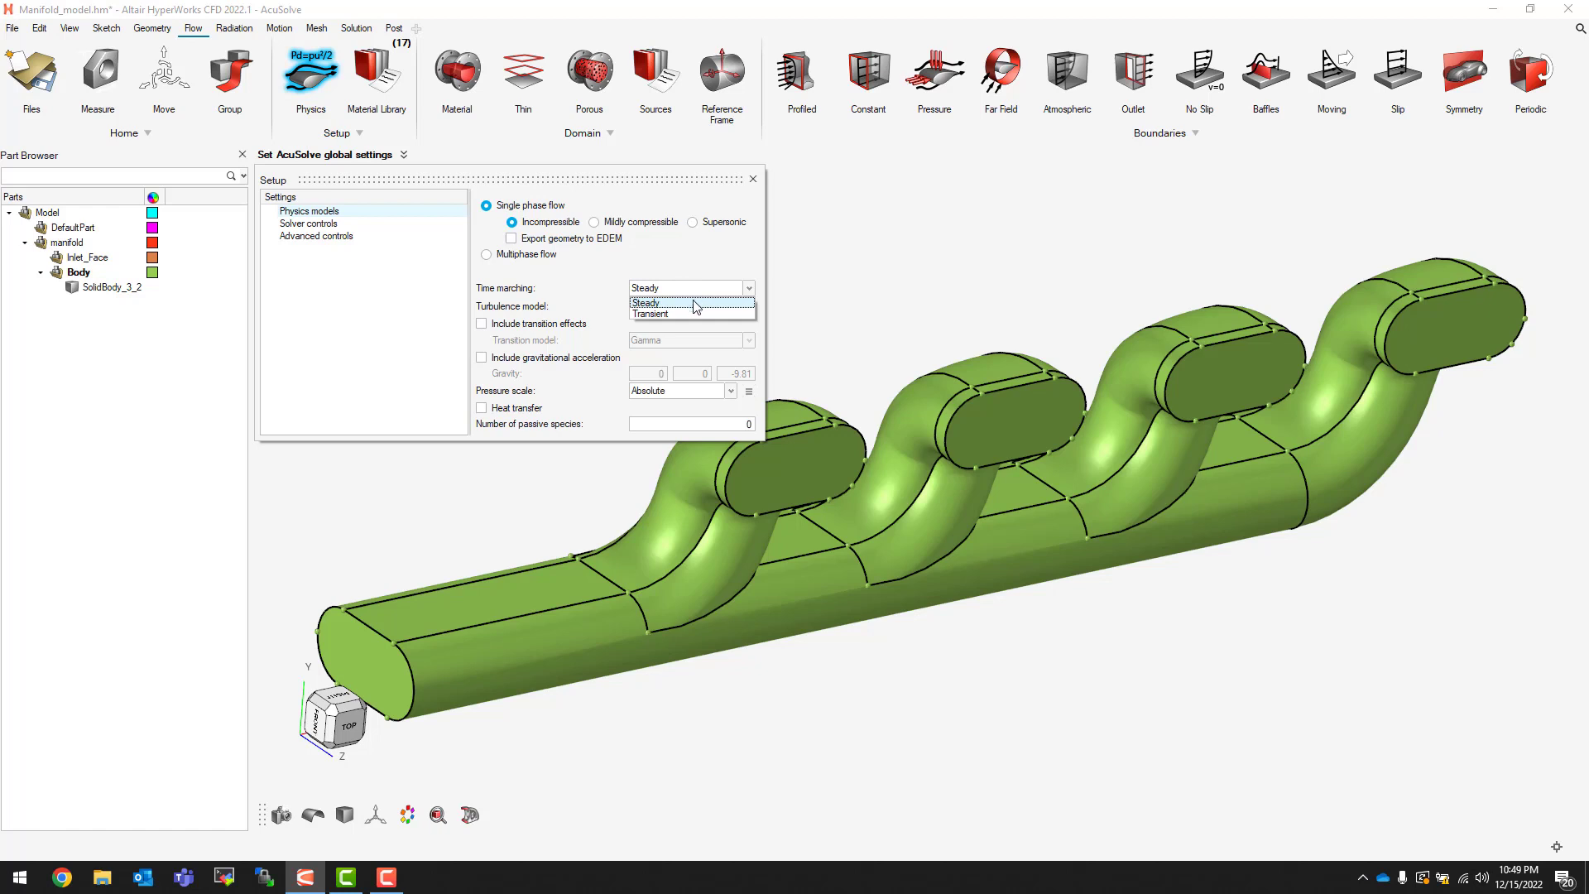
{"action": "left_click", "coordinate": [701, 275]}
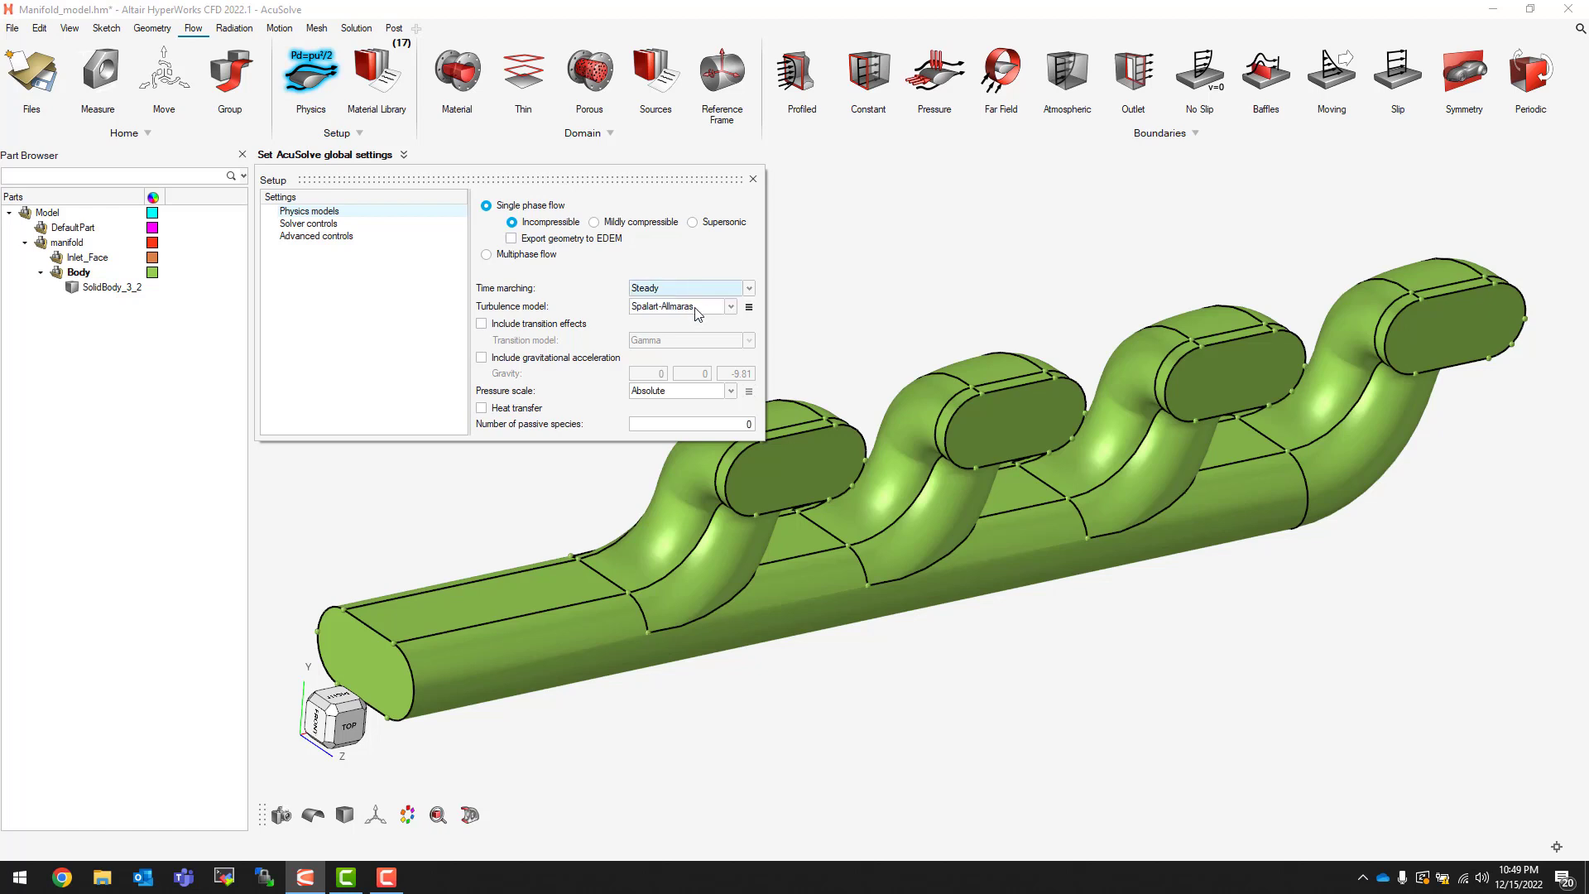
{"action": "left_click", "coordinate": [701, 311]}
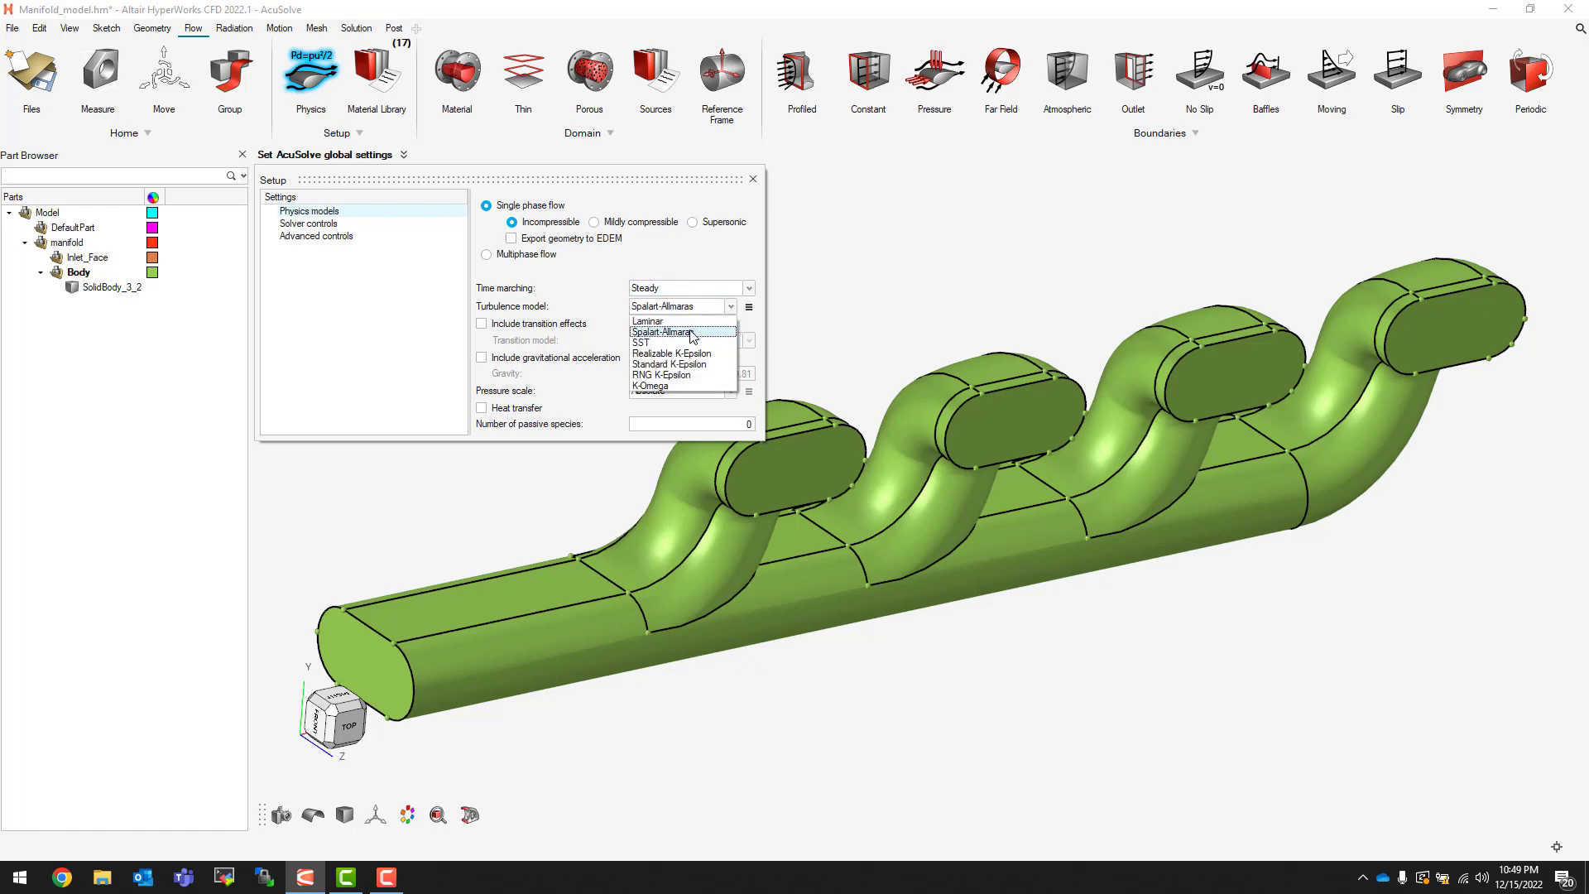
{"action": "left_click", "coordinate": [589, 296]}
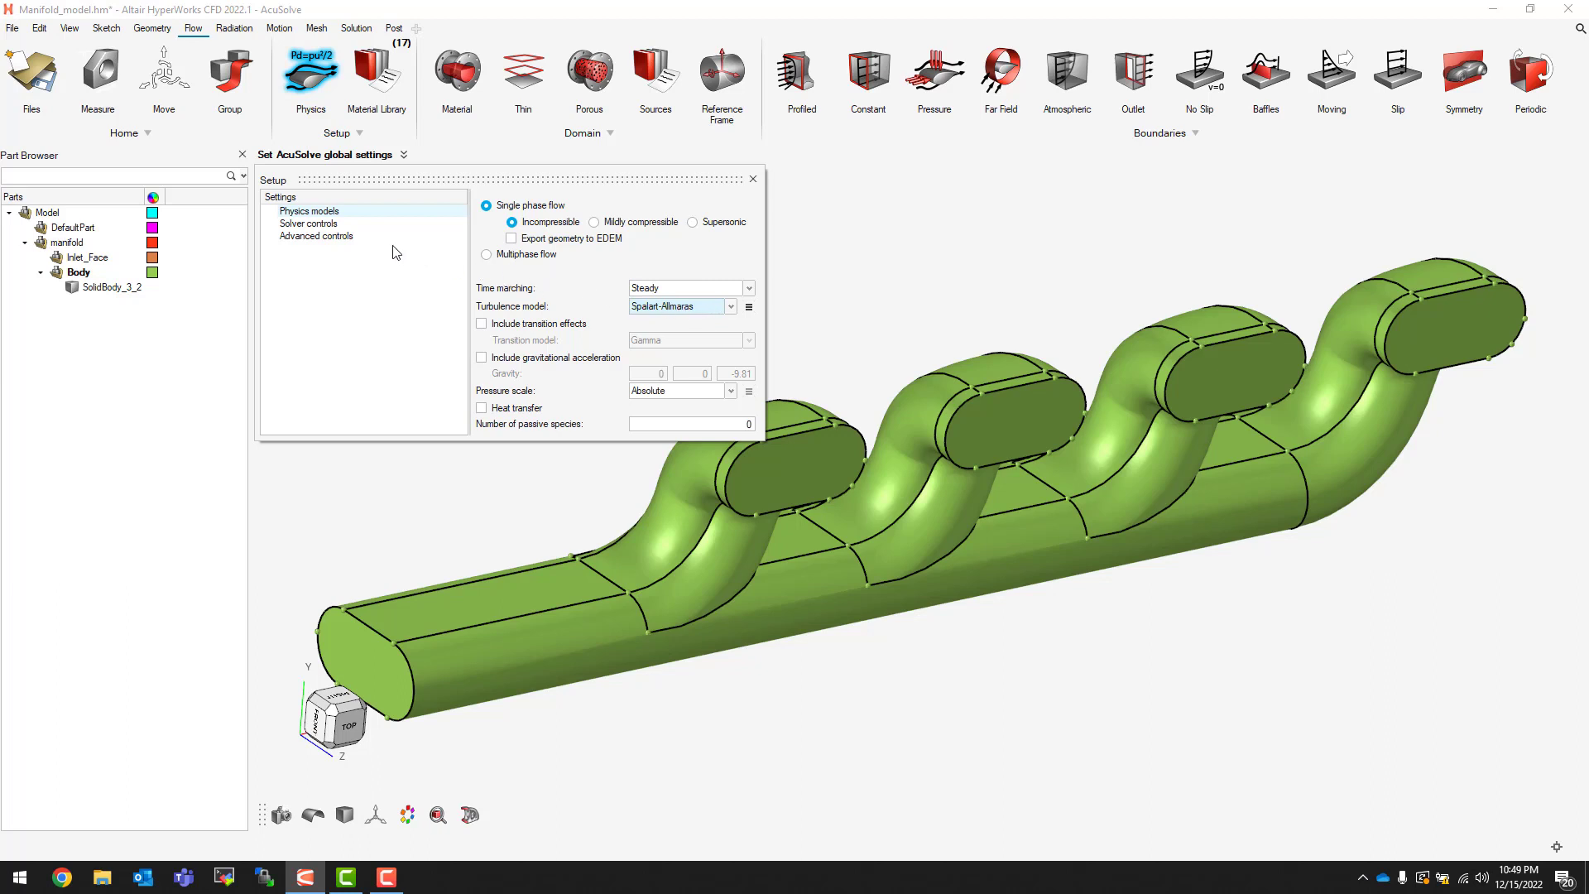
{"action": "left_click", "coordinate": [334, 226]}
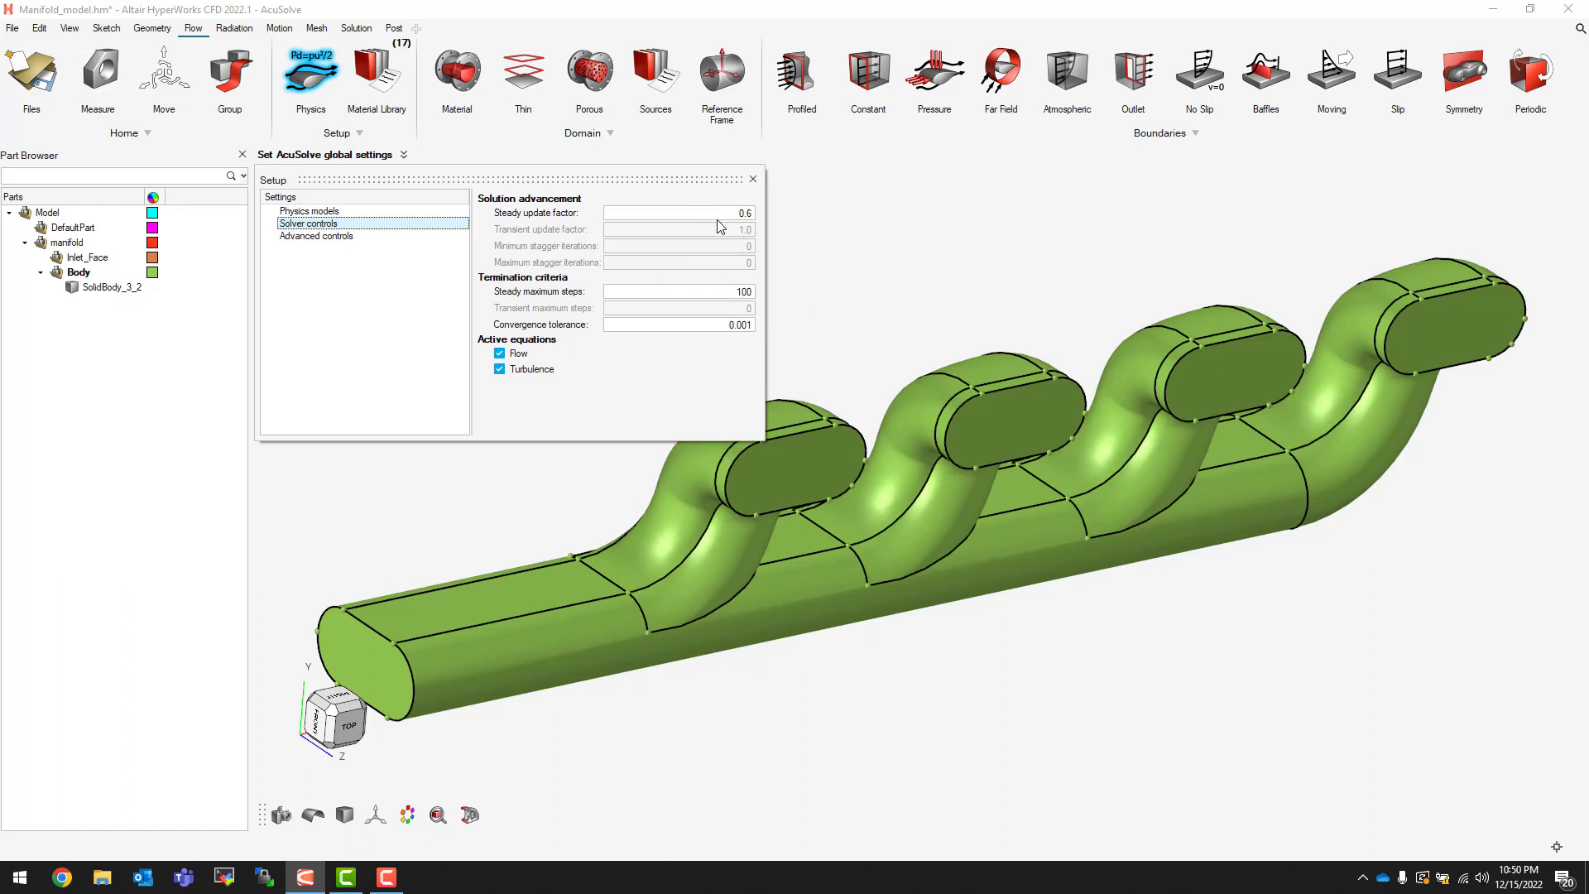
{"action": "left_click", "coordinate": [751, 179]}
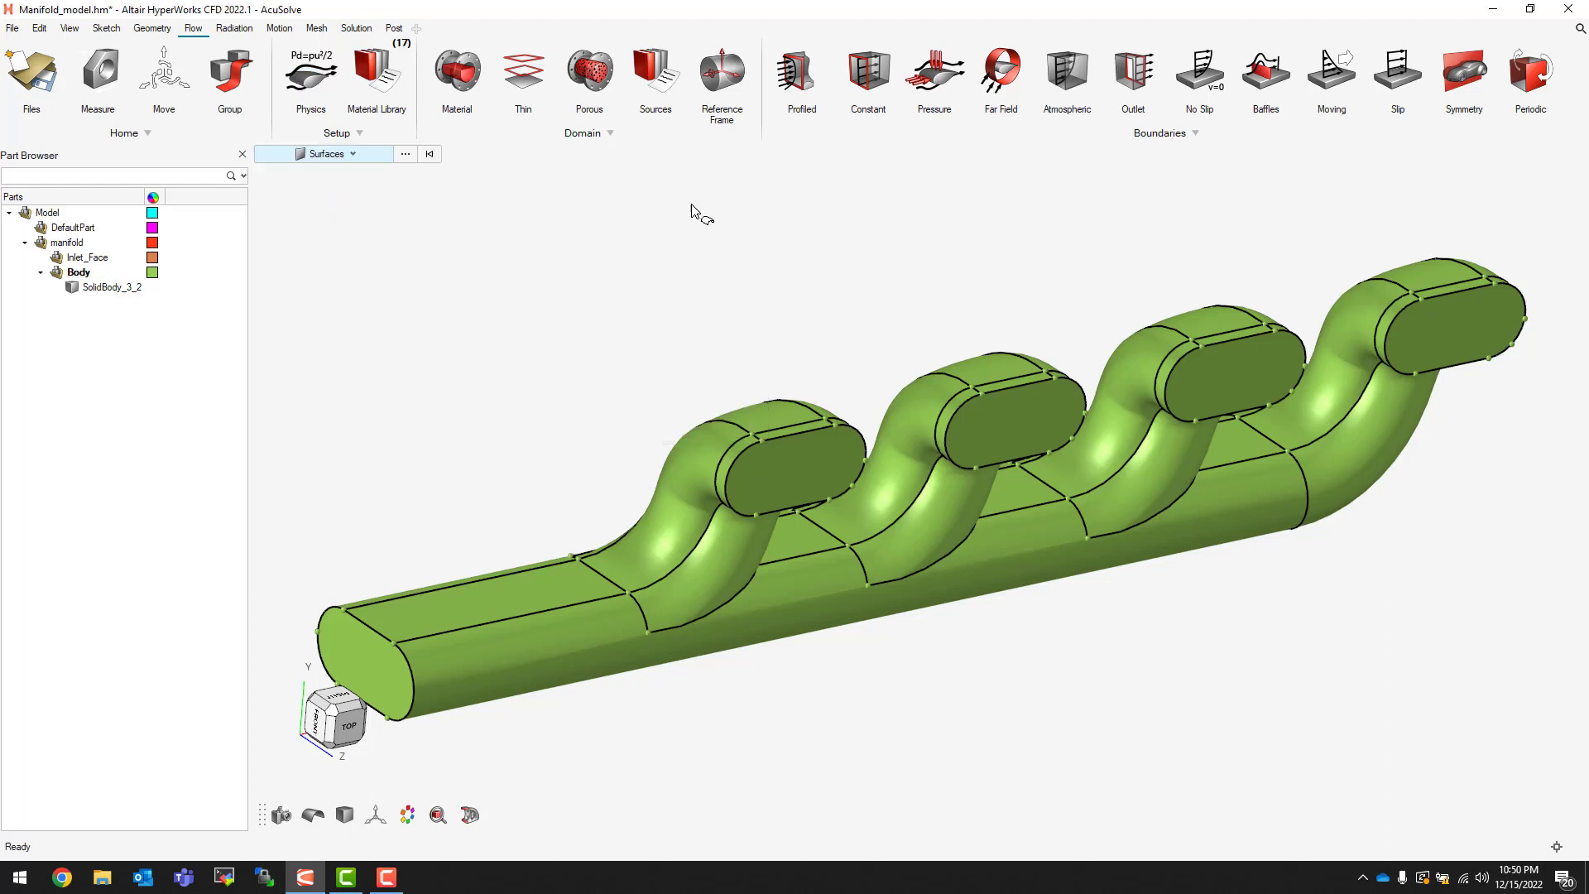
Step: Examine the density and viscosity type options for a fluid in the material library
{"action": "left_click", "coordinate": [382, 73]}
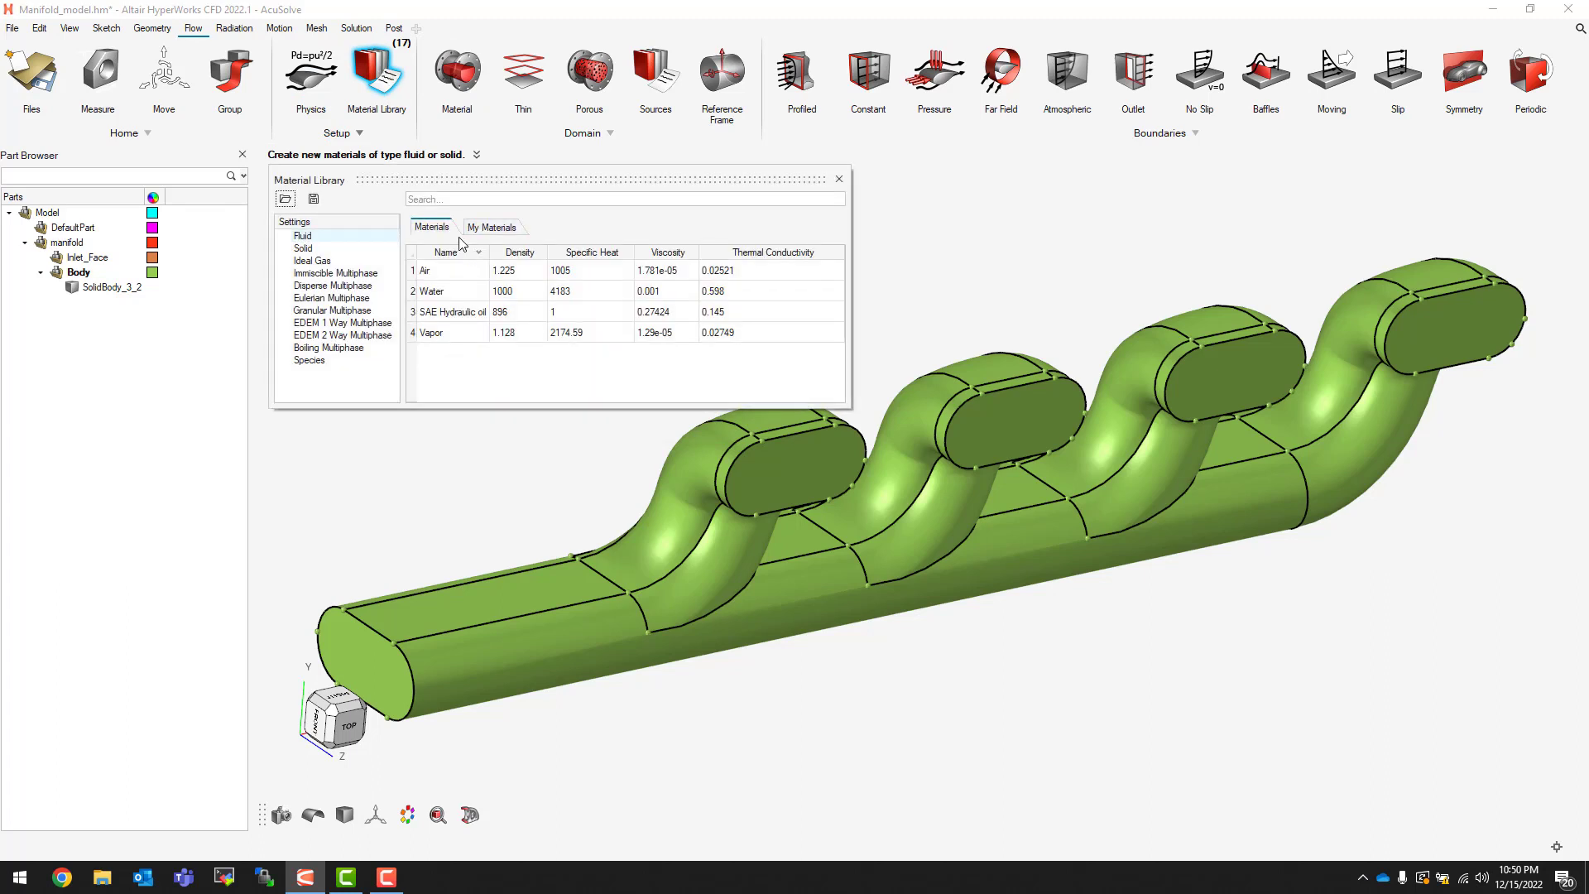
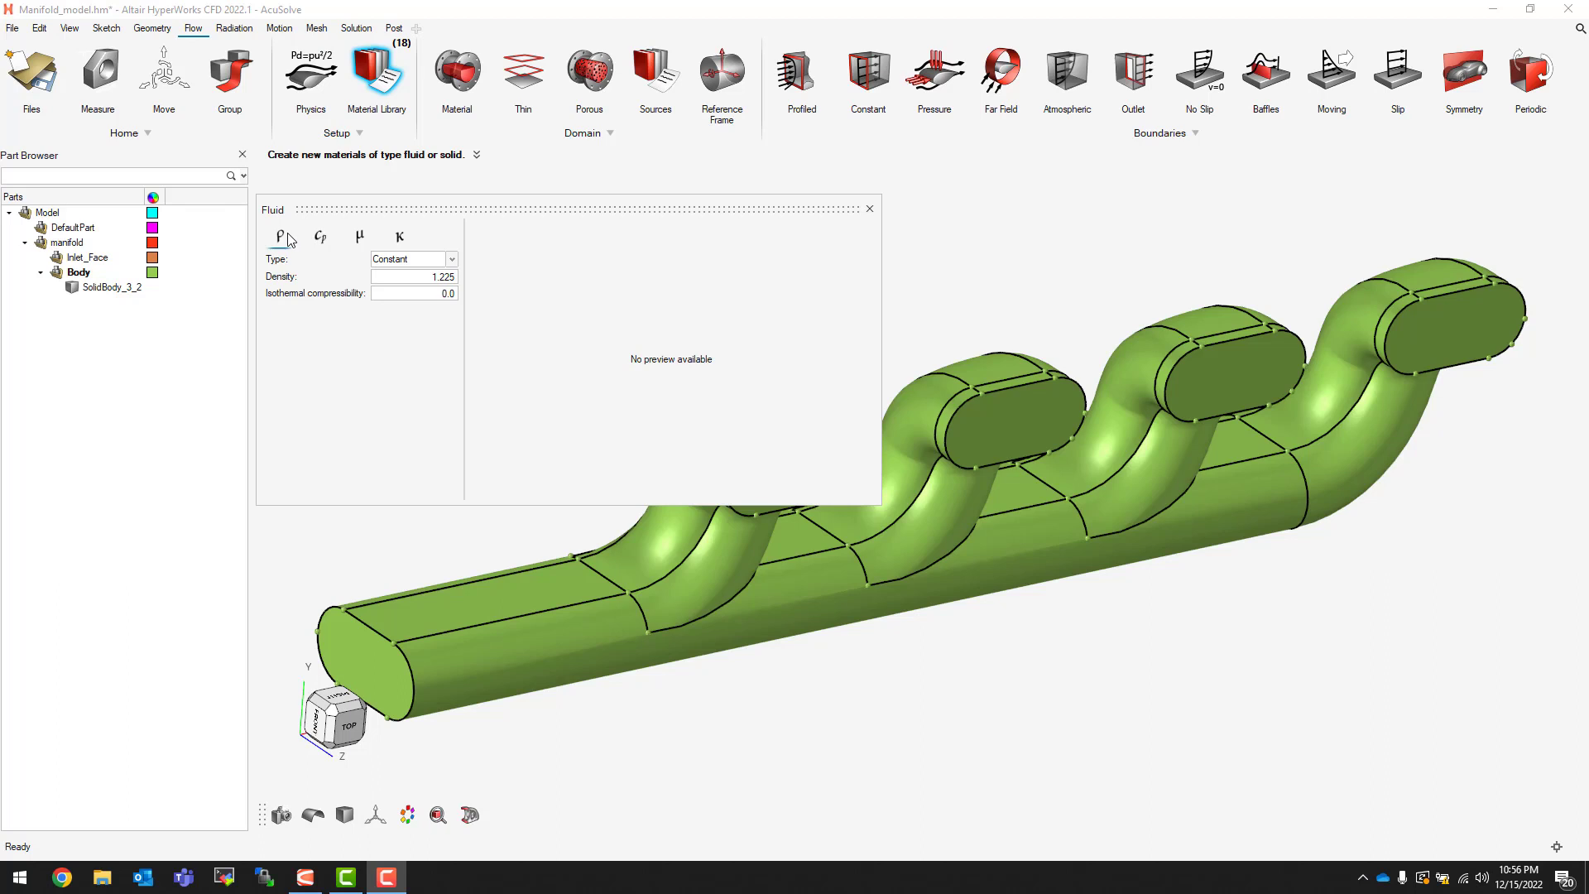
{"action": "left_click", "coordinate": [407, 260]}
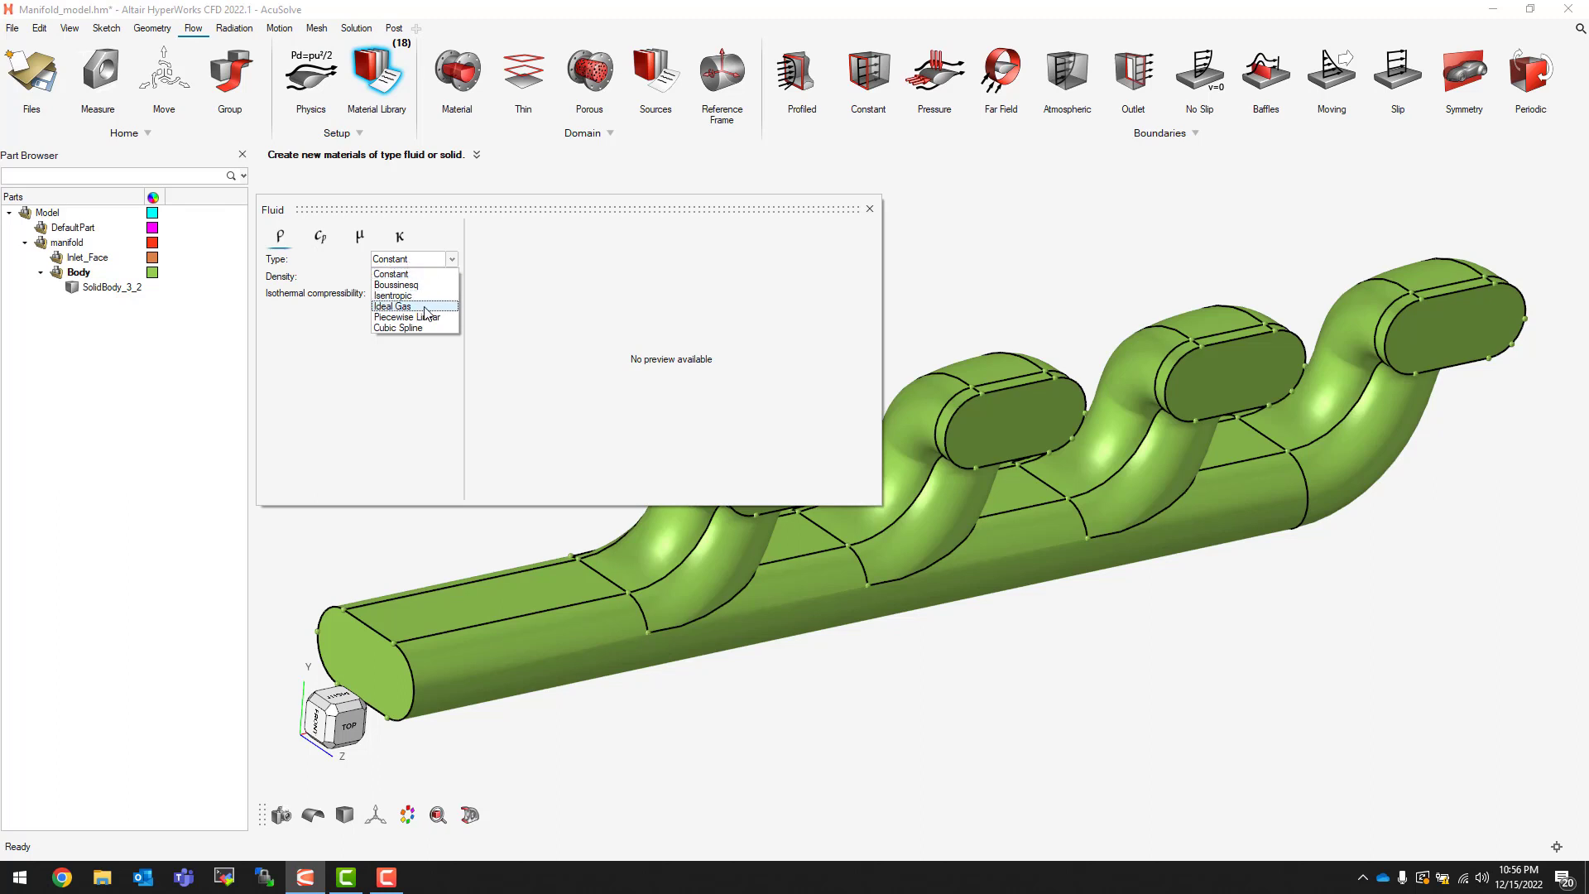
{"action": "left_click", "coordinate": [342, 311]}
{"action": "left_click", "coordinate": [359, 236]}
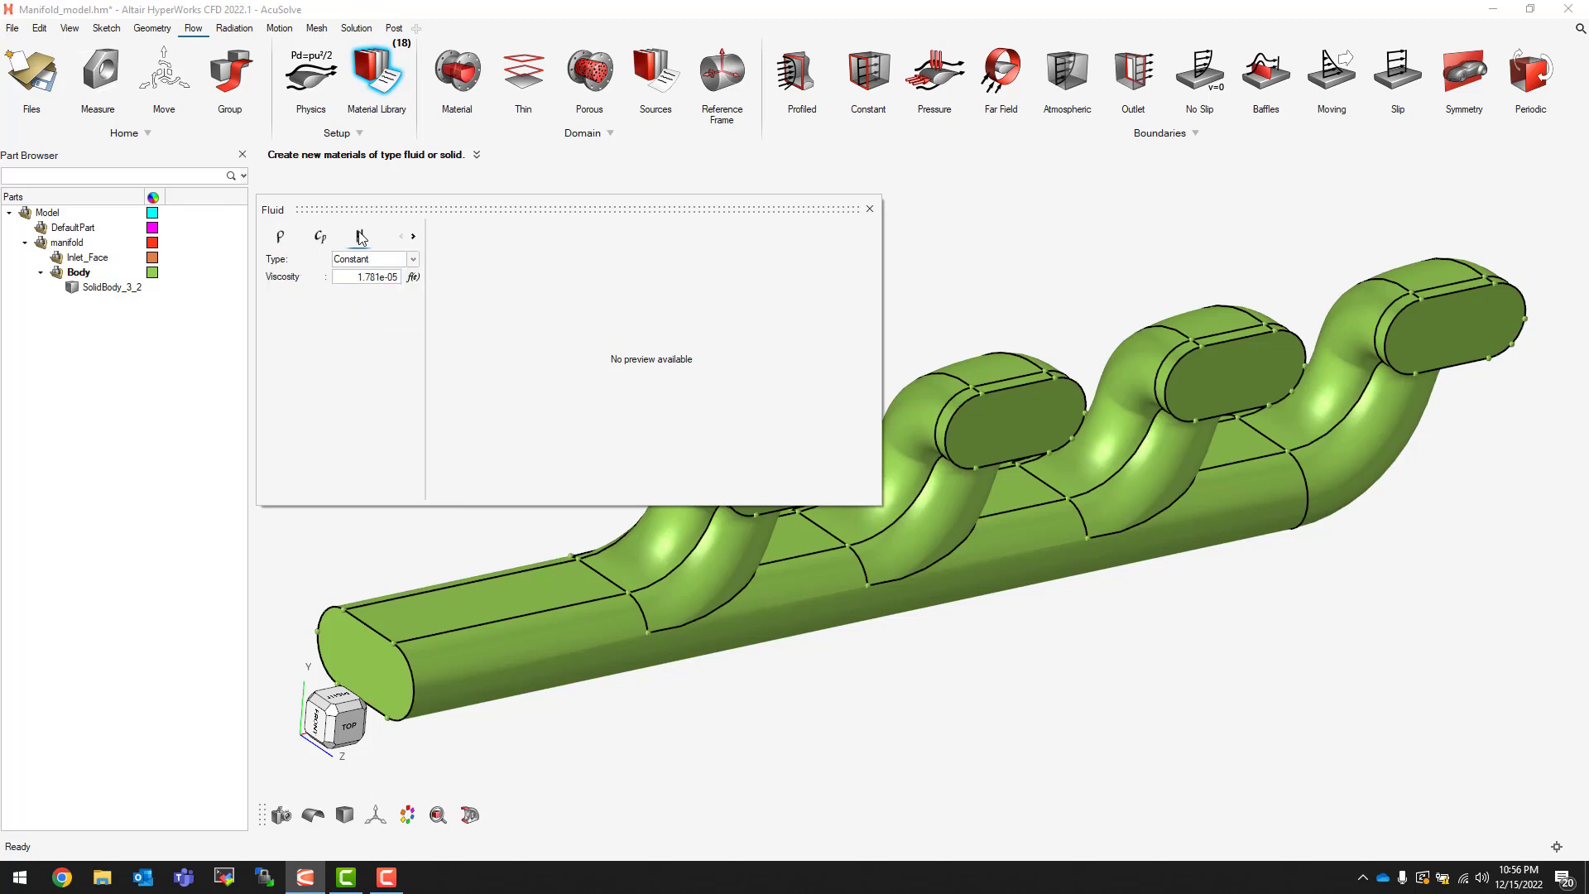
{"action": "left_click", "coordinate": [373, 260]}
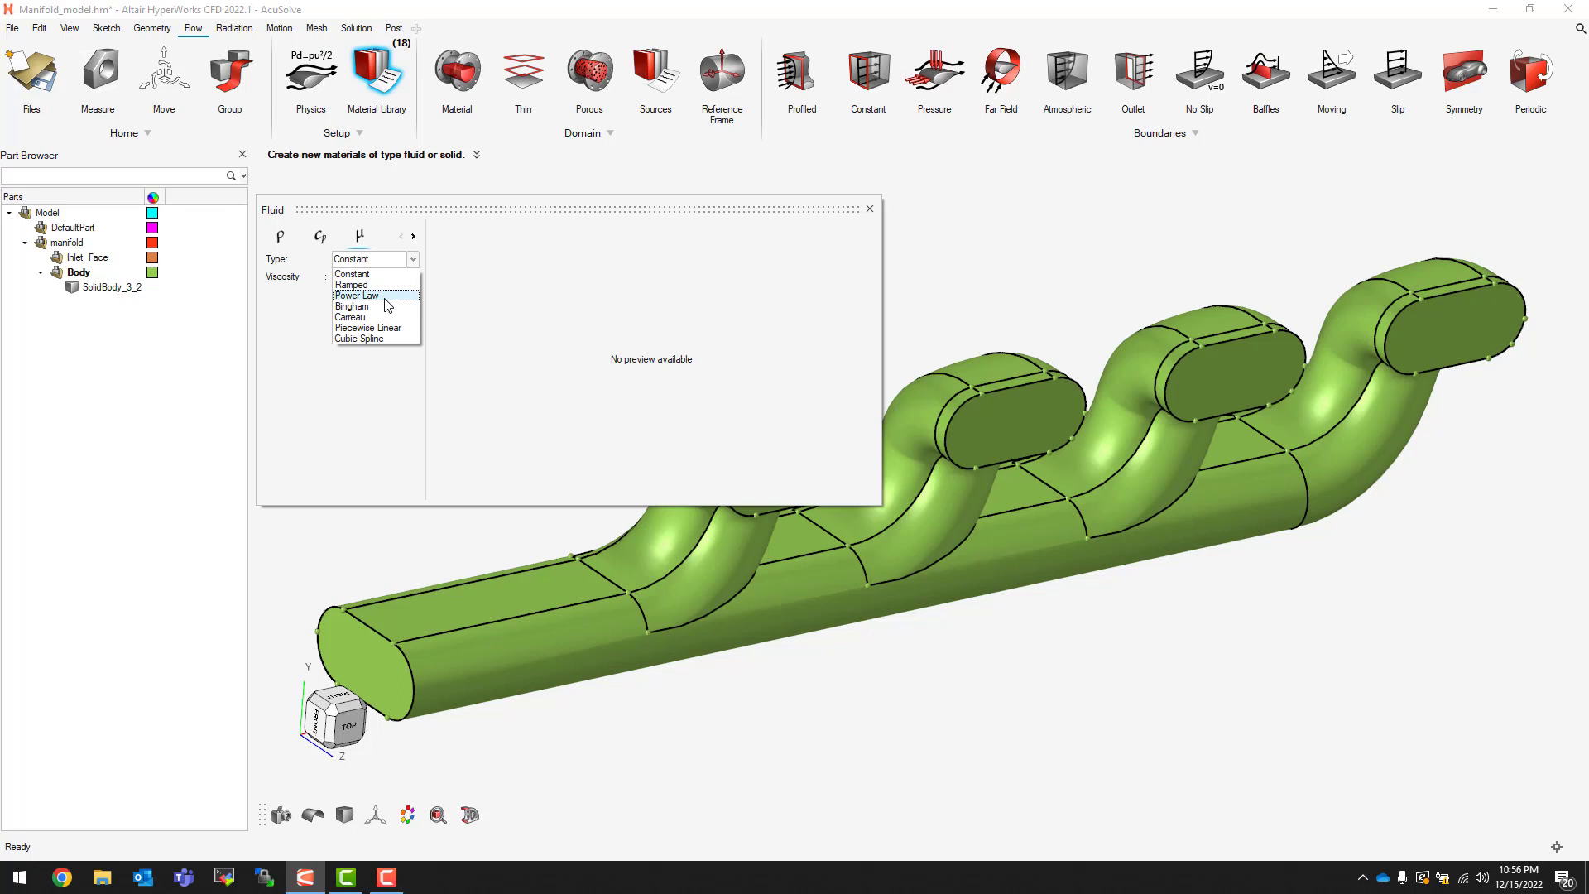
{"action": "left_click", "coordinate": [308, 302]}
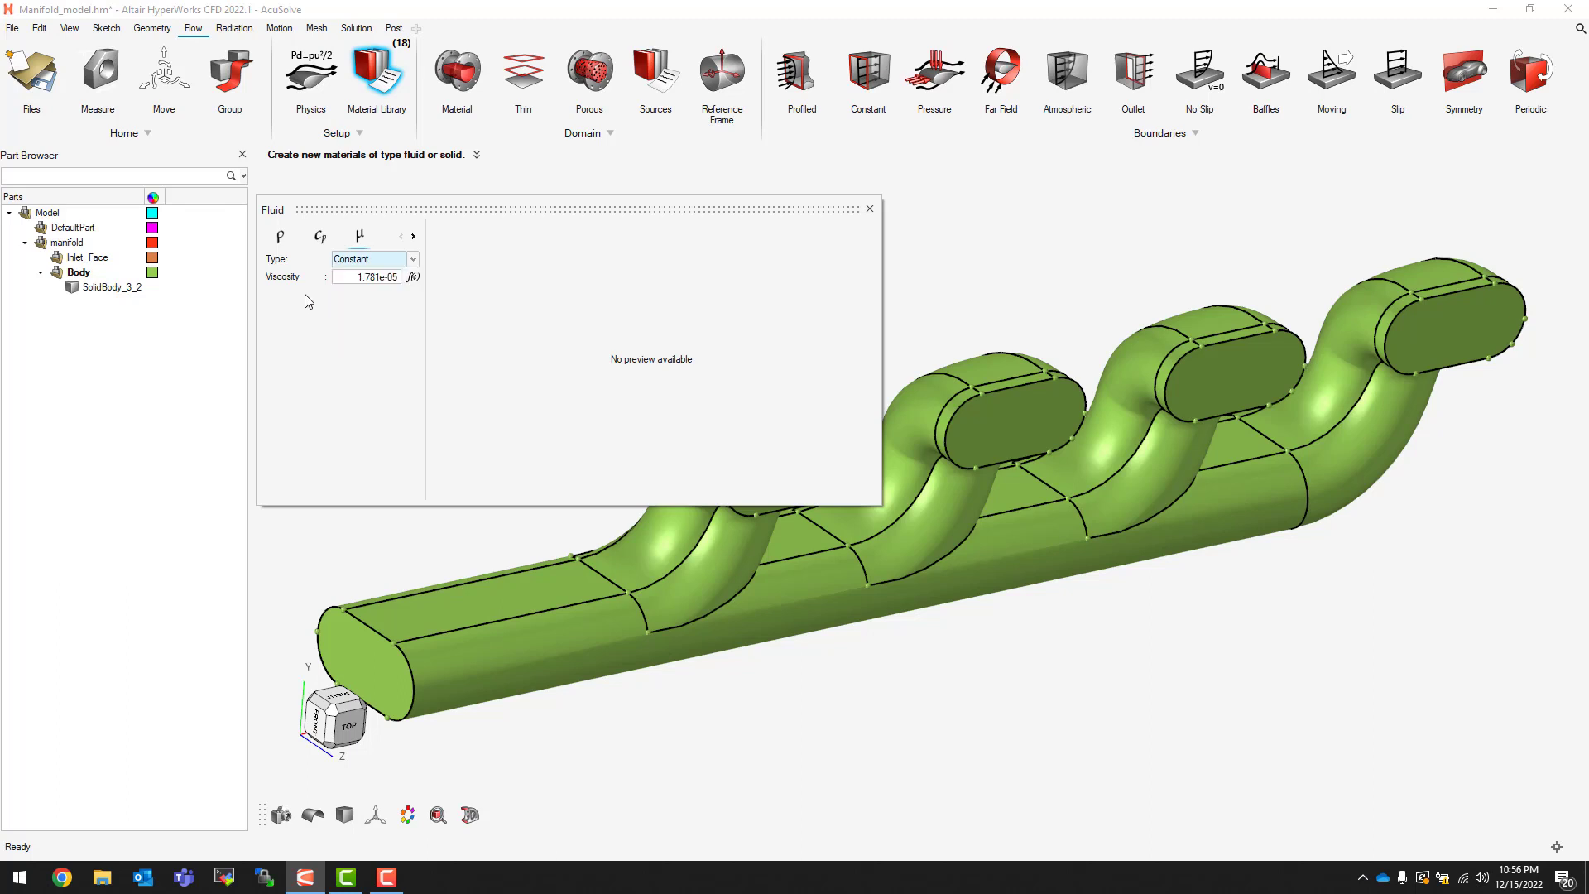
Step: Set the new fluid's density type to Piecewise Linear and close the material library
{"action": "left_click", "coordinate": [281, 241]}
{"action": "left_click", "coordinate": [416, 261]}
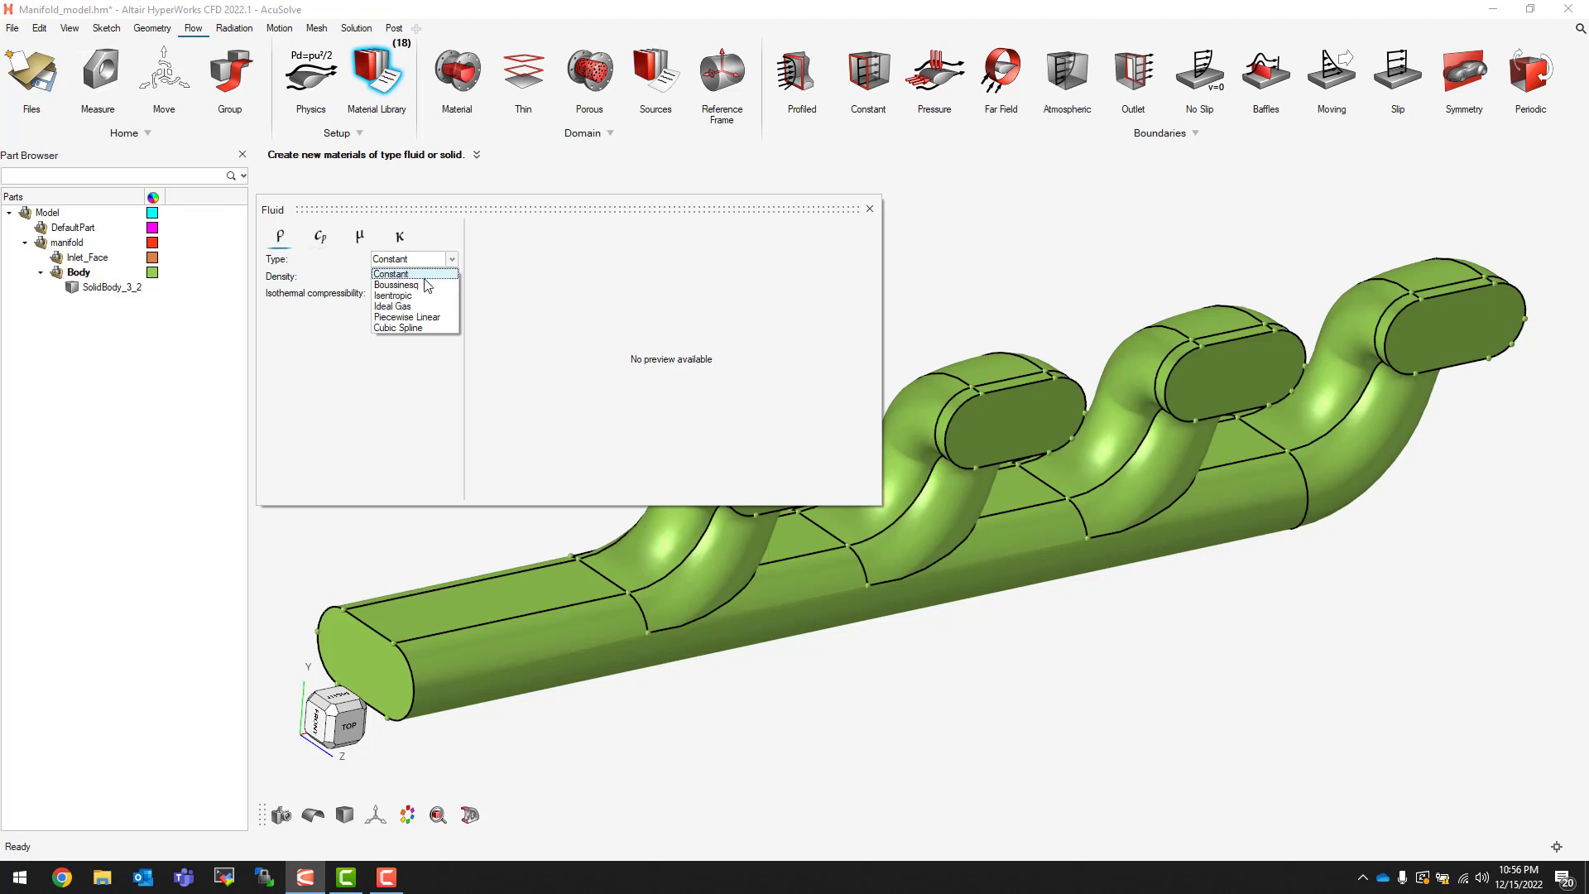
{"action": "left_click", "coordinate": [434, 317]}
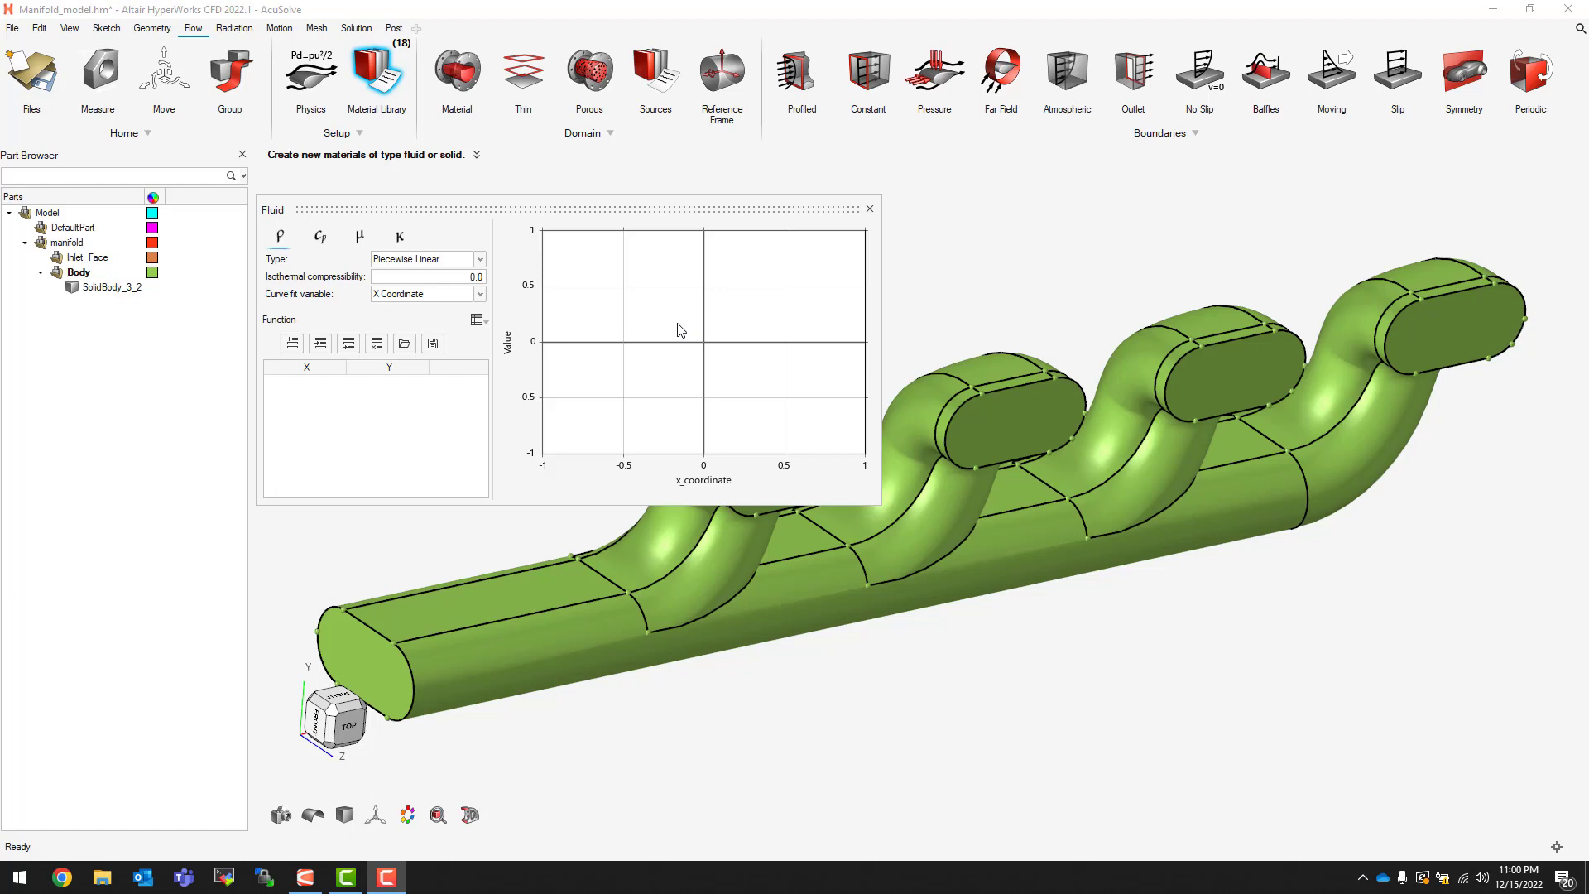
{"action": "left_click", "coordinate": [869, 209]}
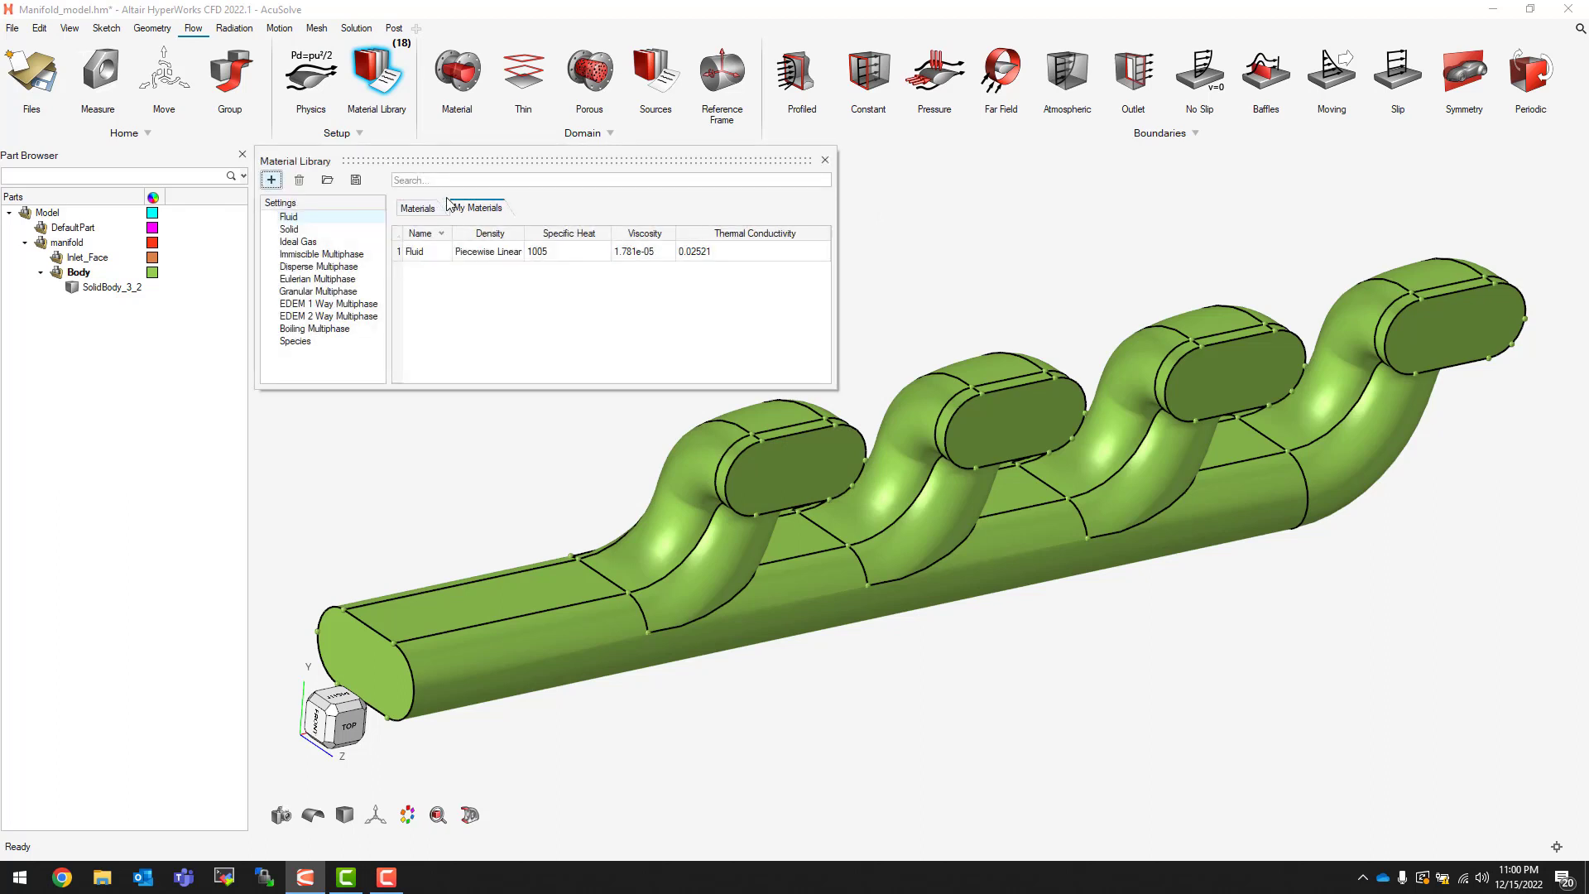
{"action": "left_click", "coordinate": [825, 160]}
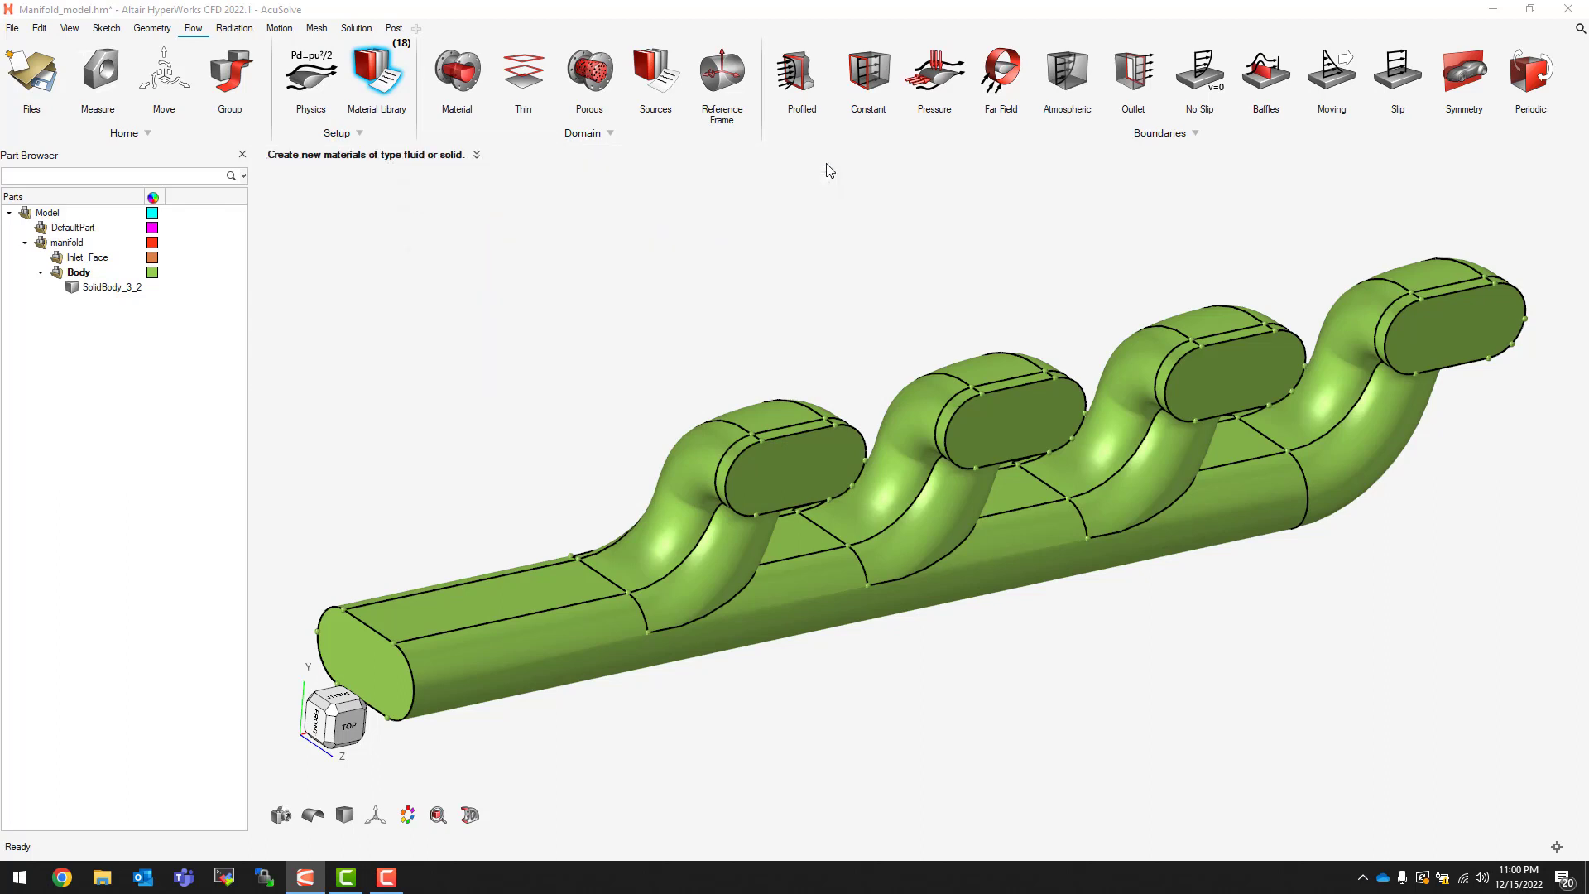
Step: Assign the Air material to the manifold's internal fluid solid
{"action": "left_click", "coordinate": [457, 79]}
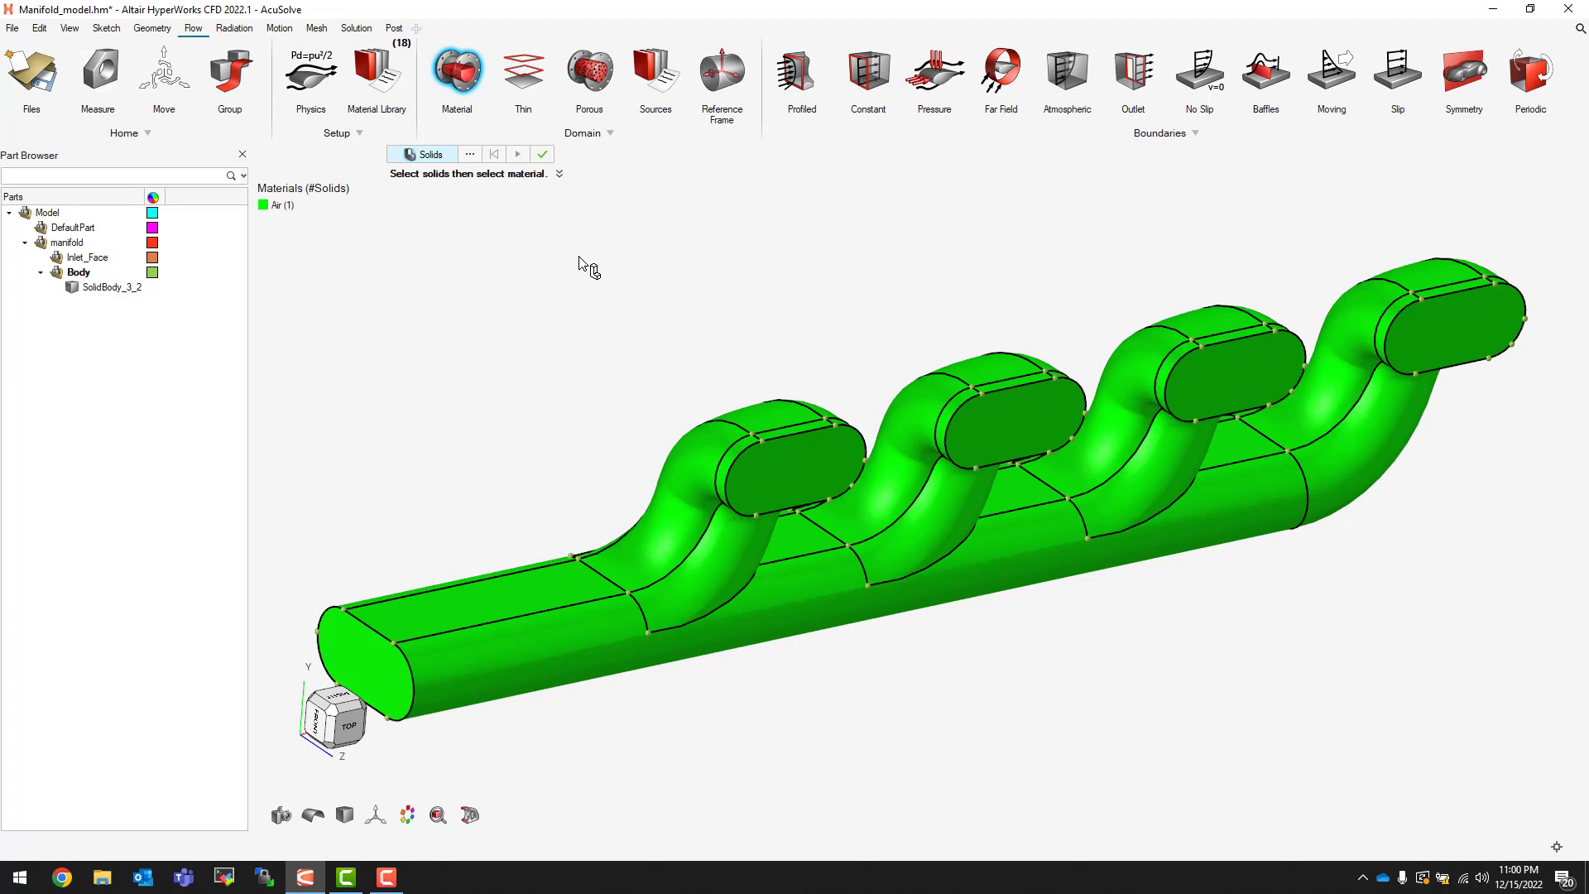
{"action": "left_click", "coordinate": [993, 420]}
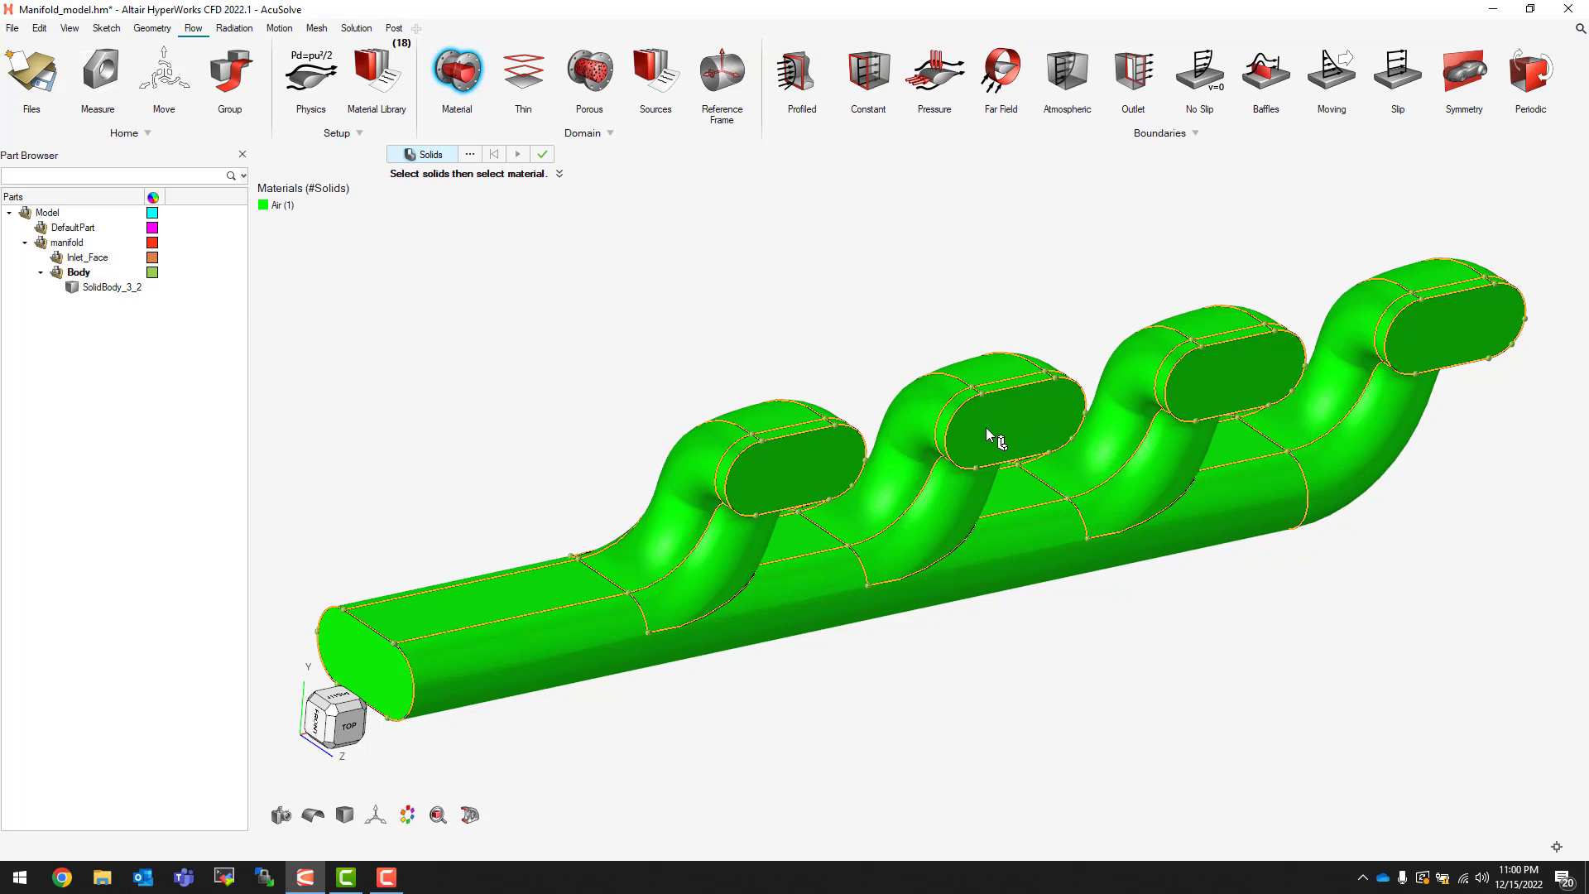
{"action": "left_click", "coordinate": [986, 427]}
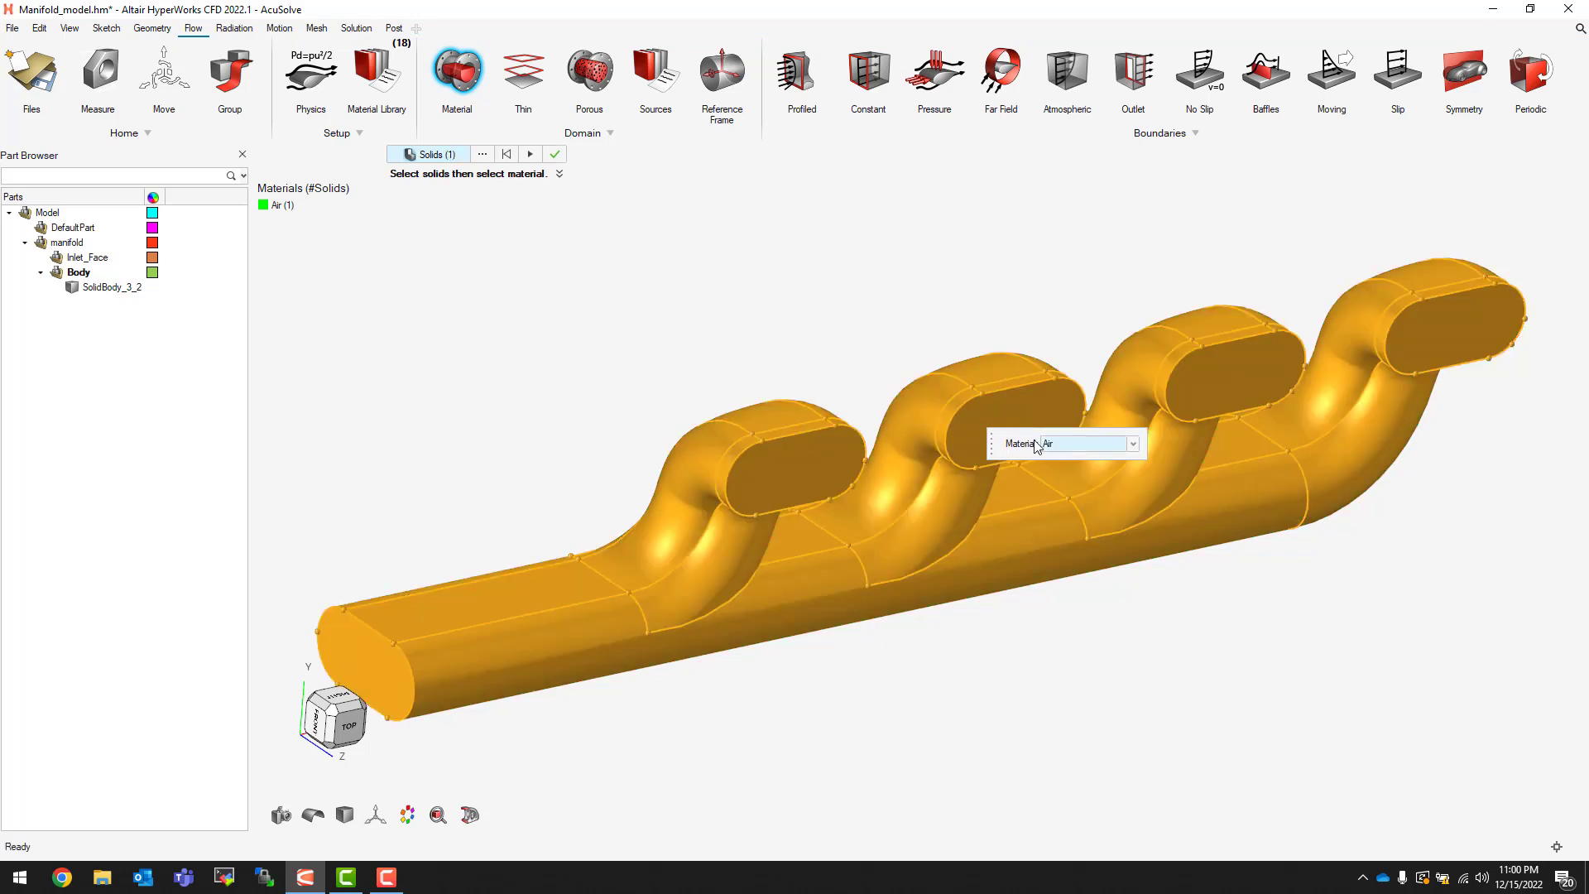
{"action": "left_click", "coordinate": [1074, 444]}
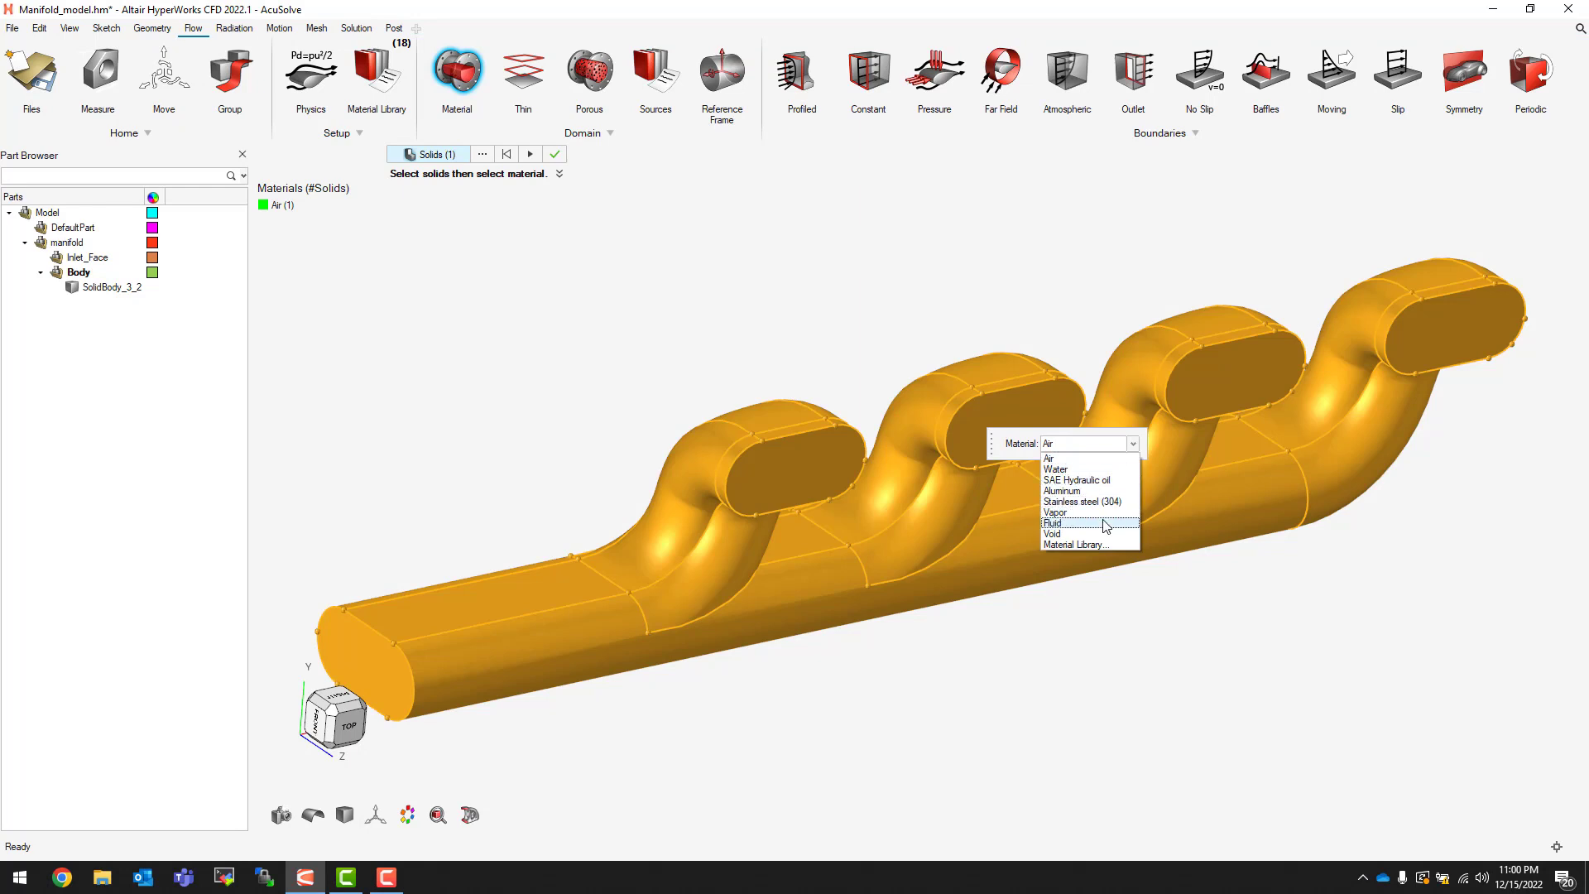
{"action": "left_click", "coordinate": [1065, 460]}
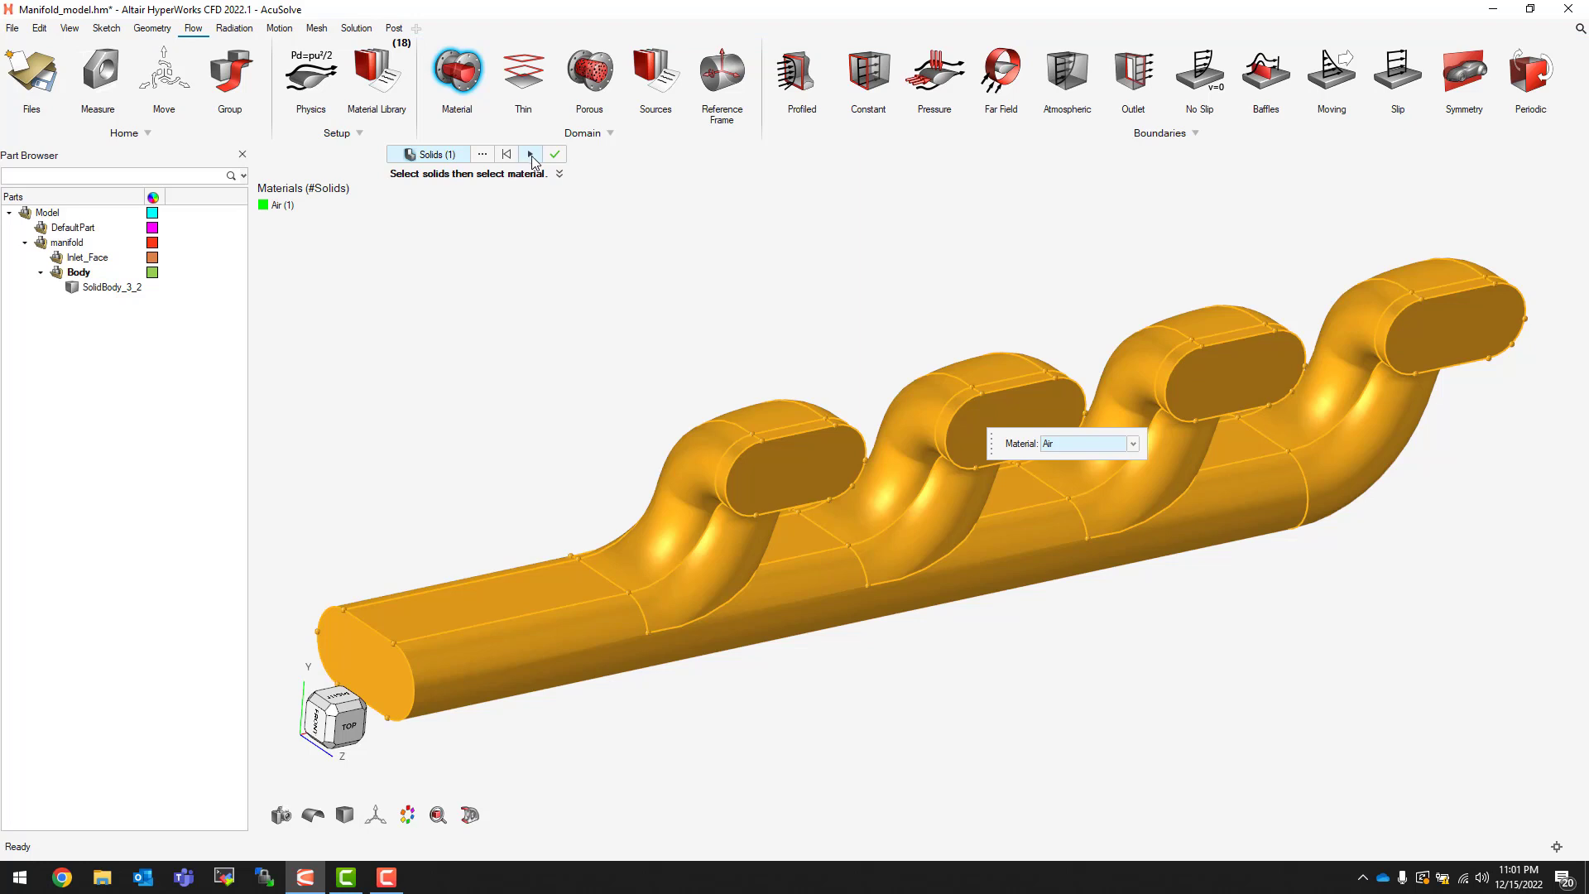
{"action": "left_click", "coordinate": [530, 157]}
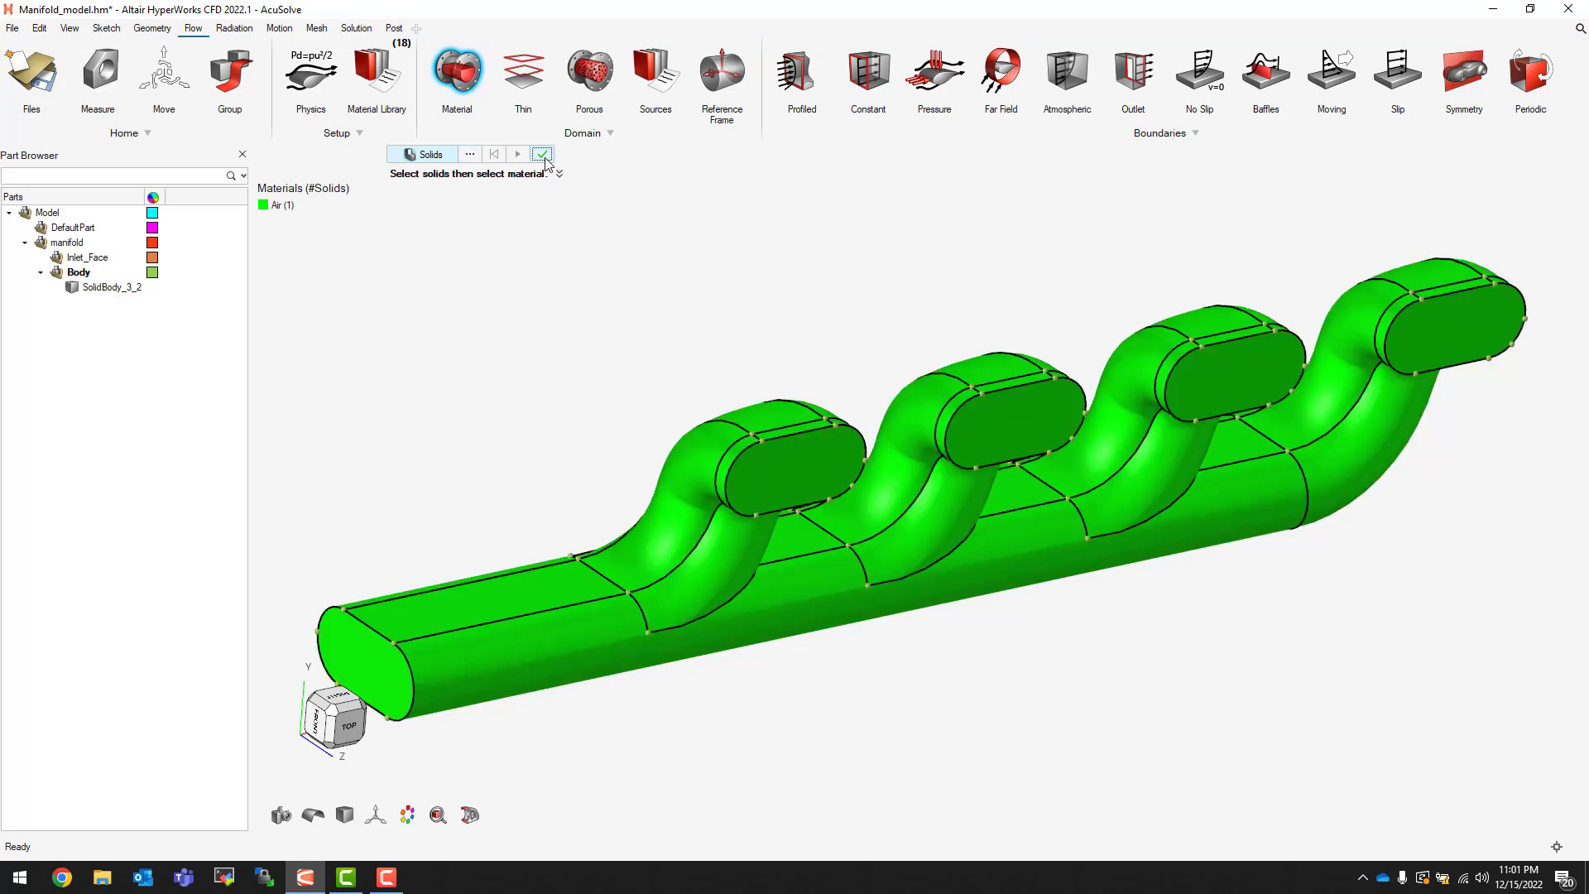
{"action": "left_click", "coordinate": [542, 155]}
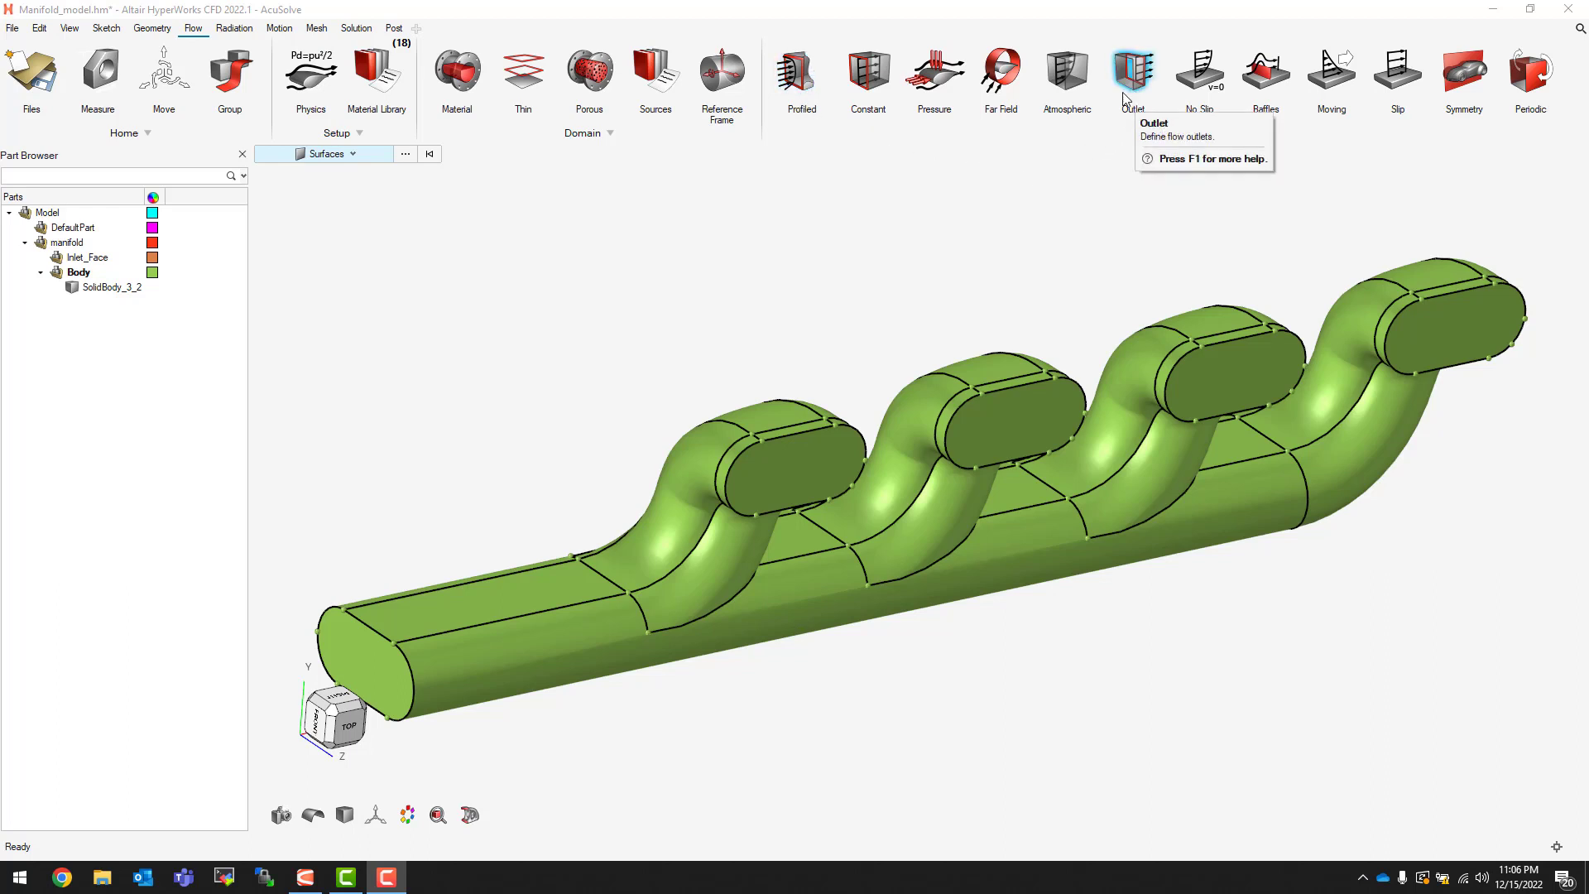
Step: Define a profiled inlet on the four runner end faces with an average velocity of 1.5
{"action": "left_click", "coordinate": [795, 83]}
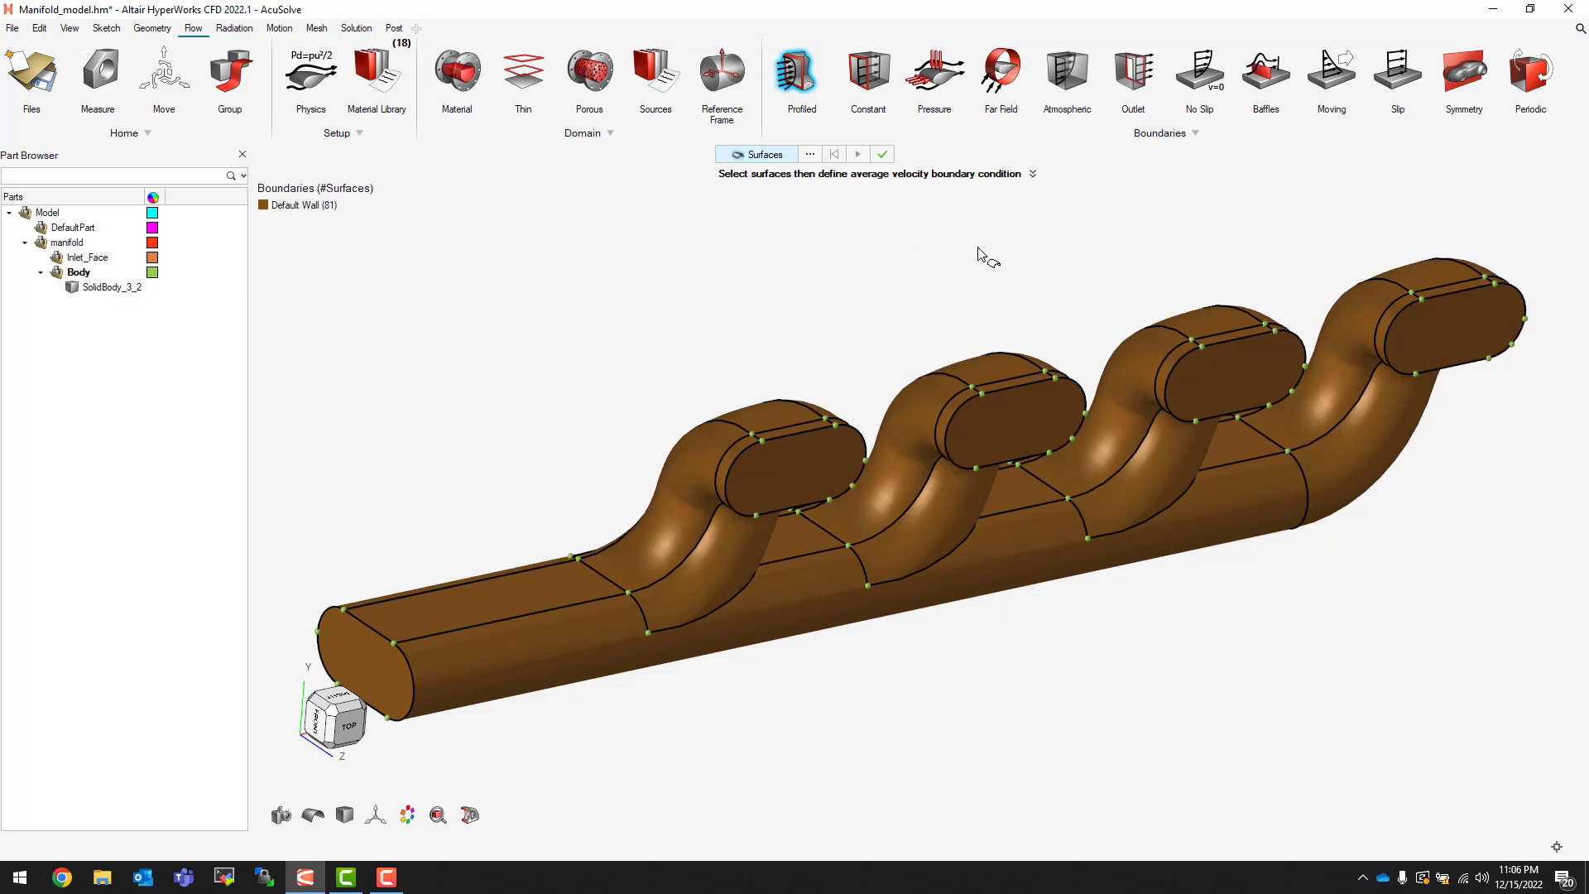
{"action": "left_click", "coordinate": [1468, 325]}
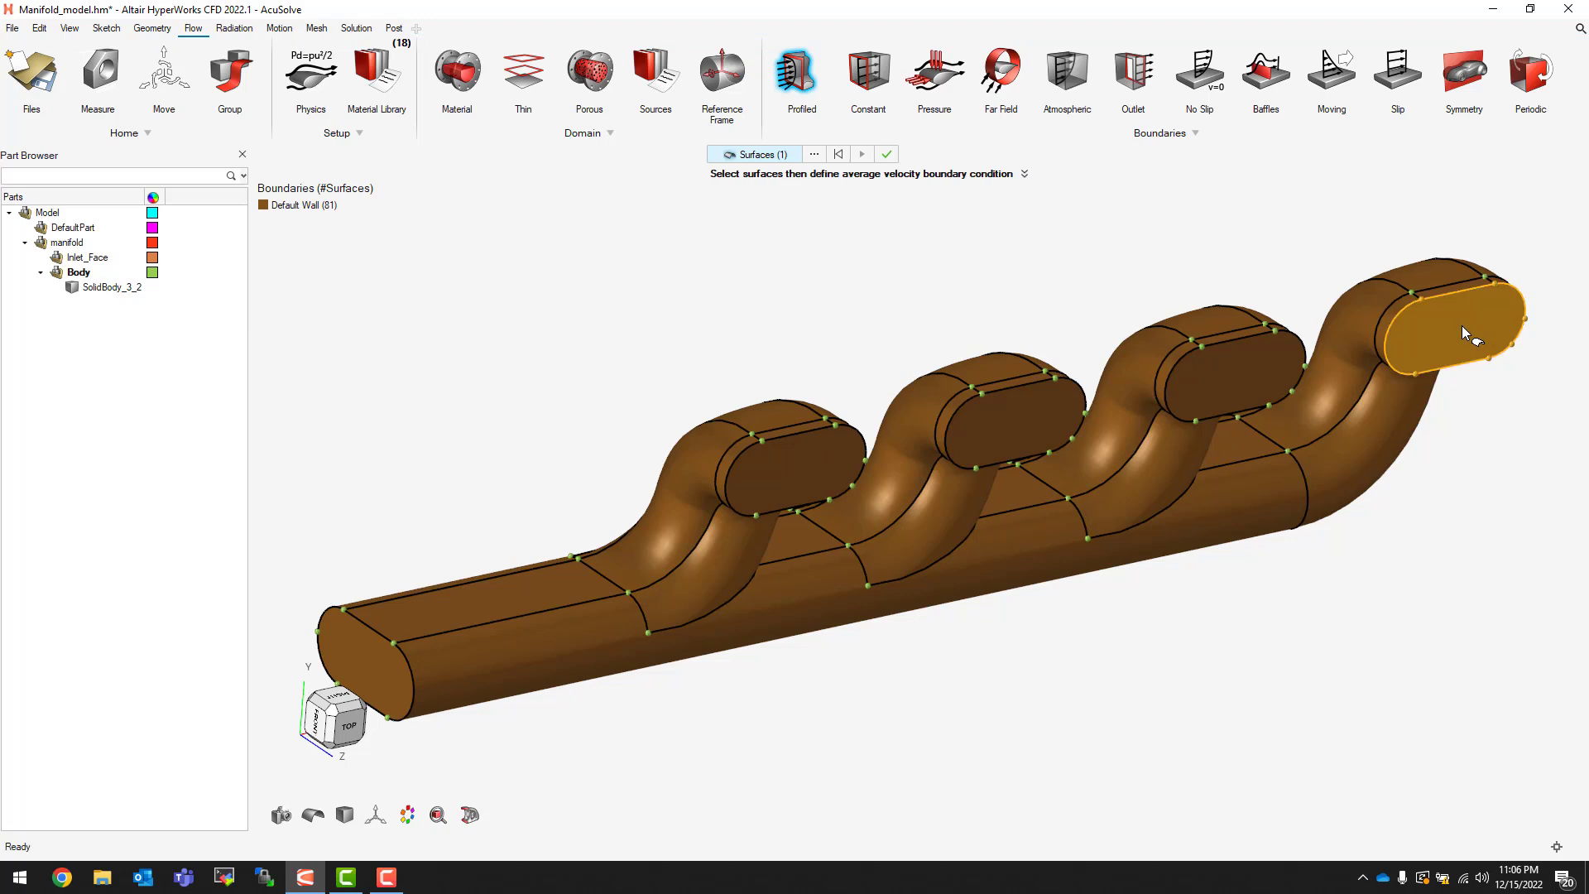
{"action": "left_click", "coordinate": [1240, 366]}
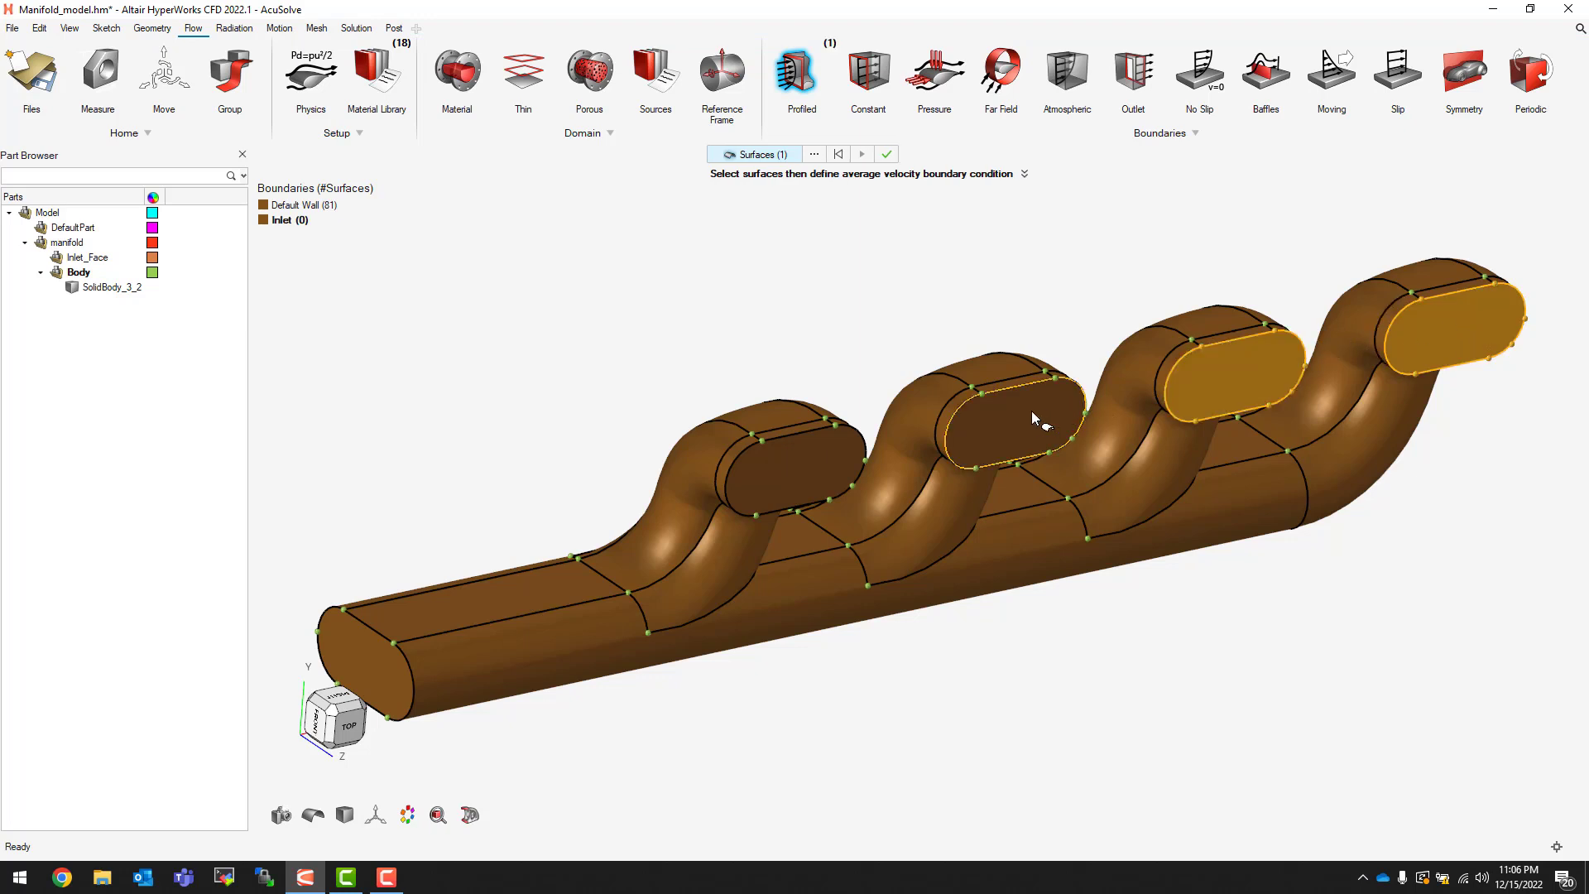
{"action": "left_click", "coordinate": [975, 434]}
{"action": "left_click", "coordinate": [785, 458]}
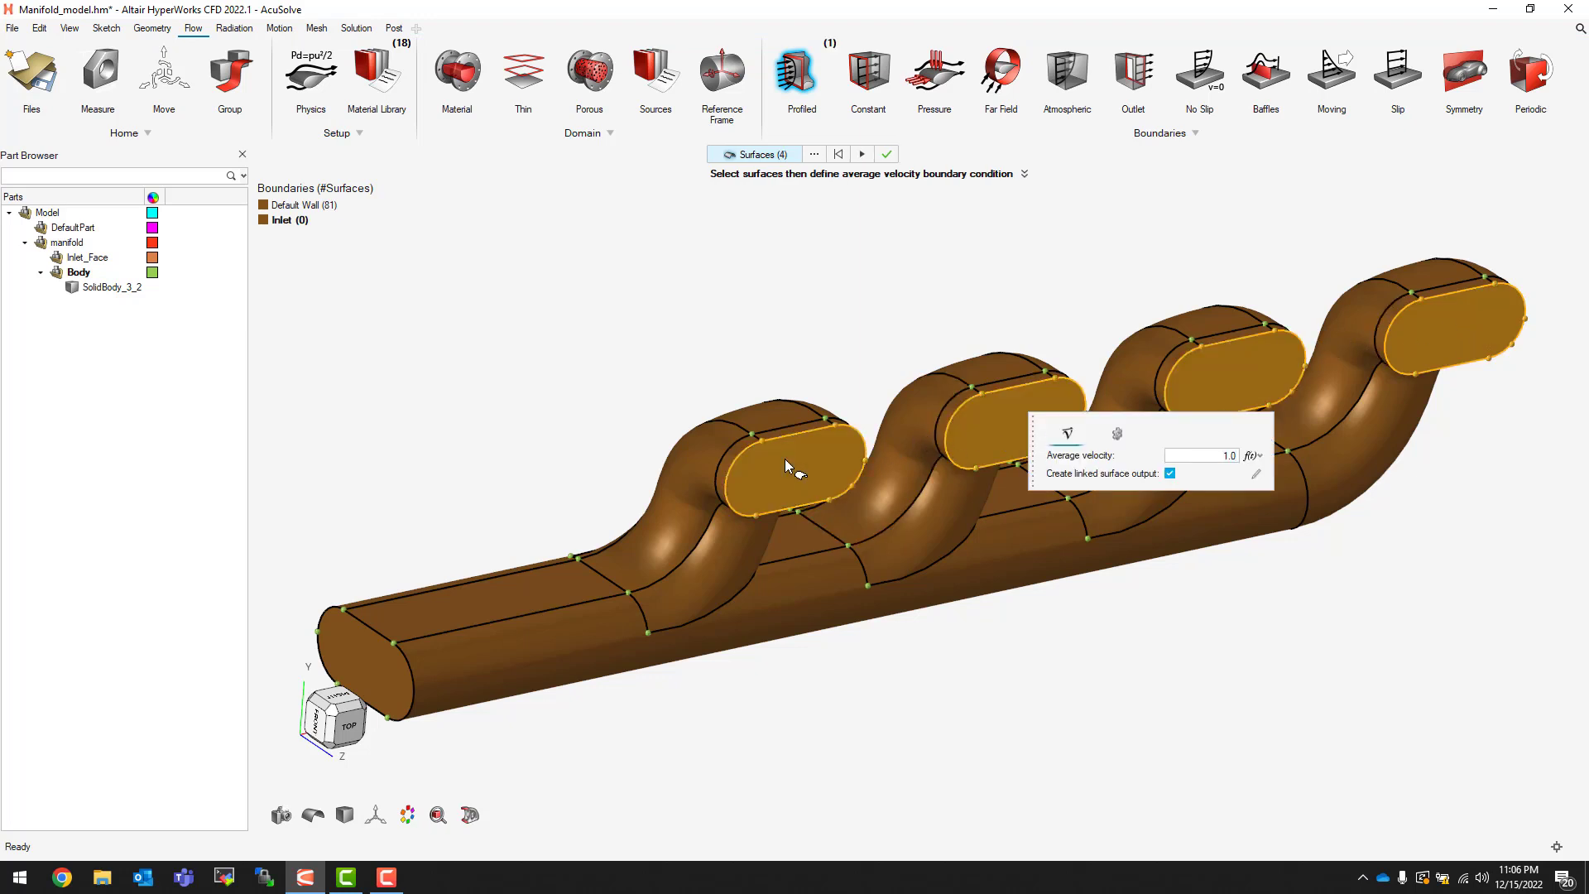
{"action": "left_click", "coordinate": [1201, 455]}
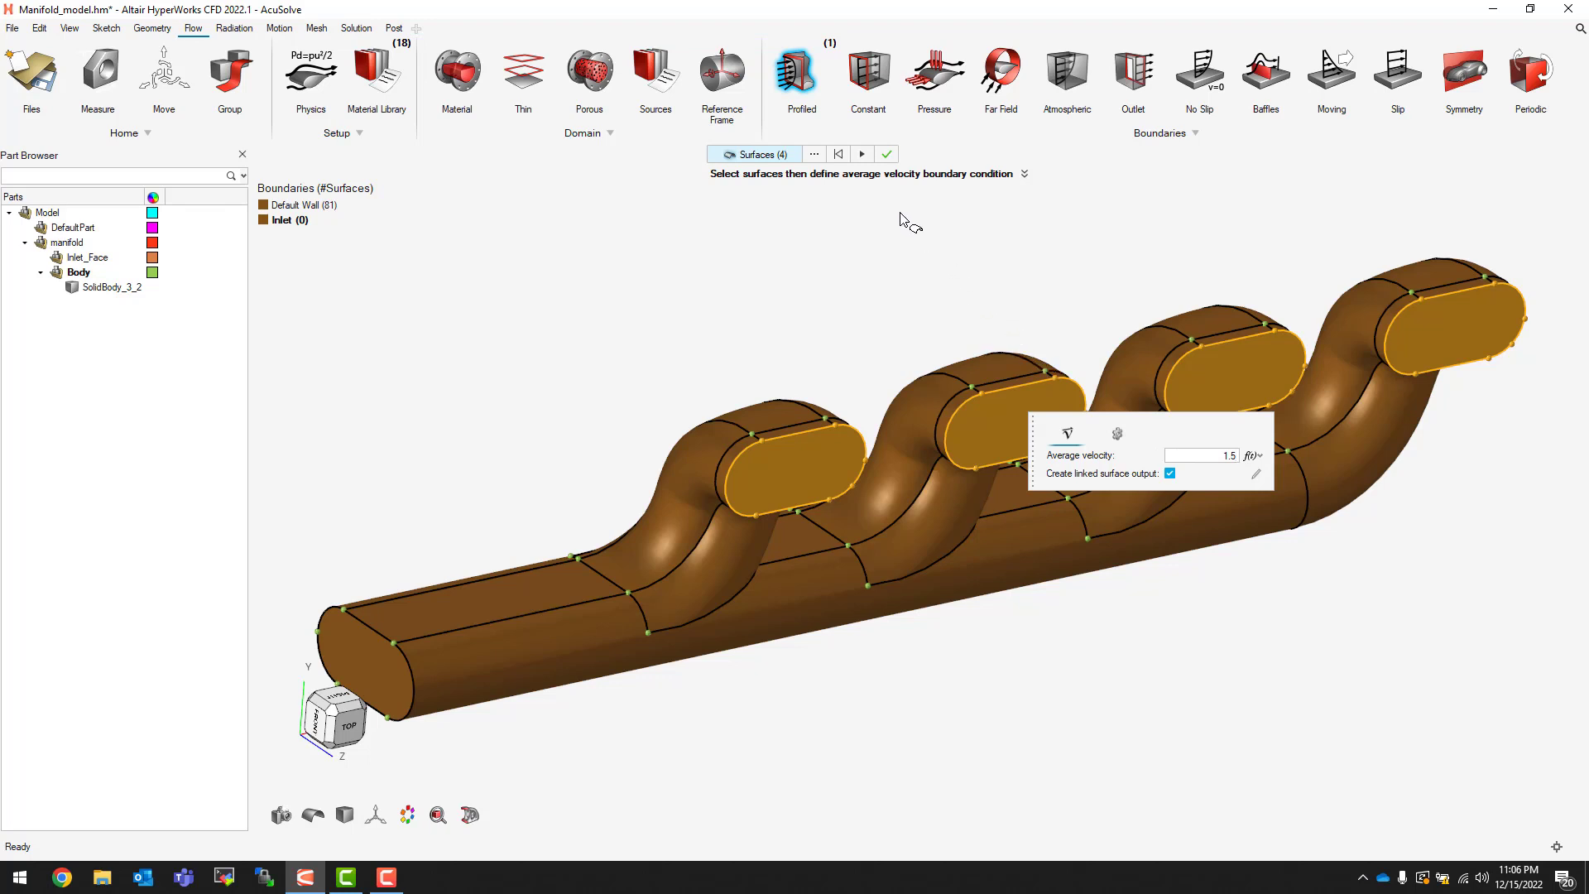
{"action": "left_click", "coordinate": [886, 155]}
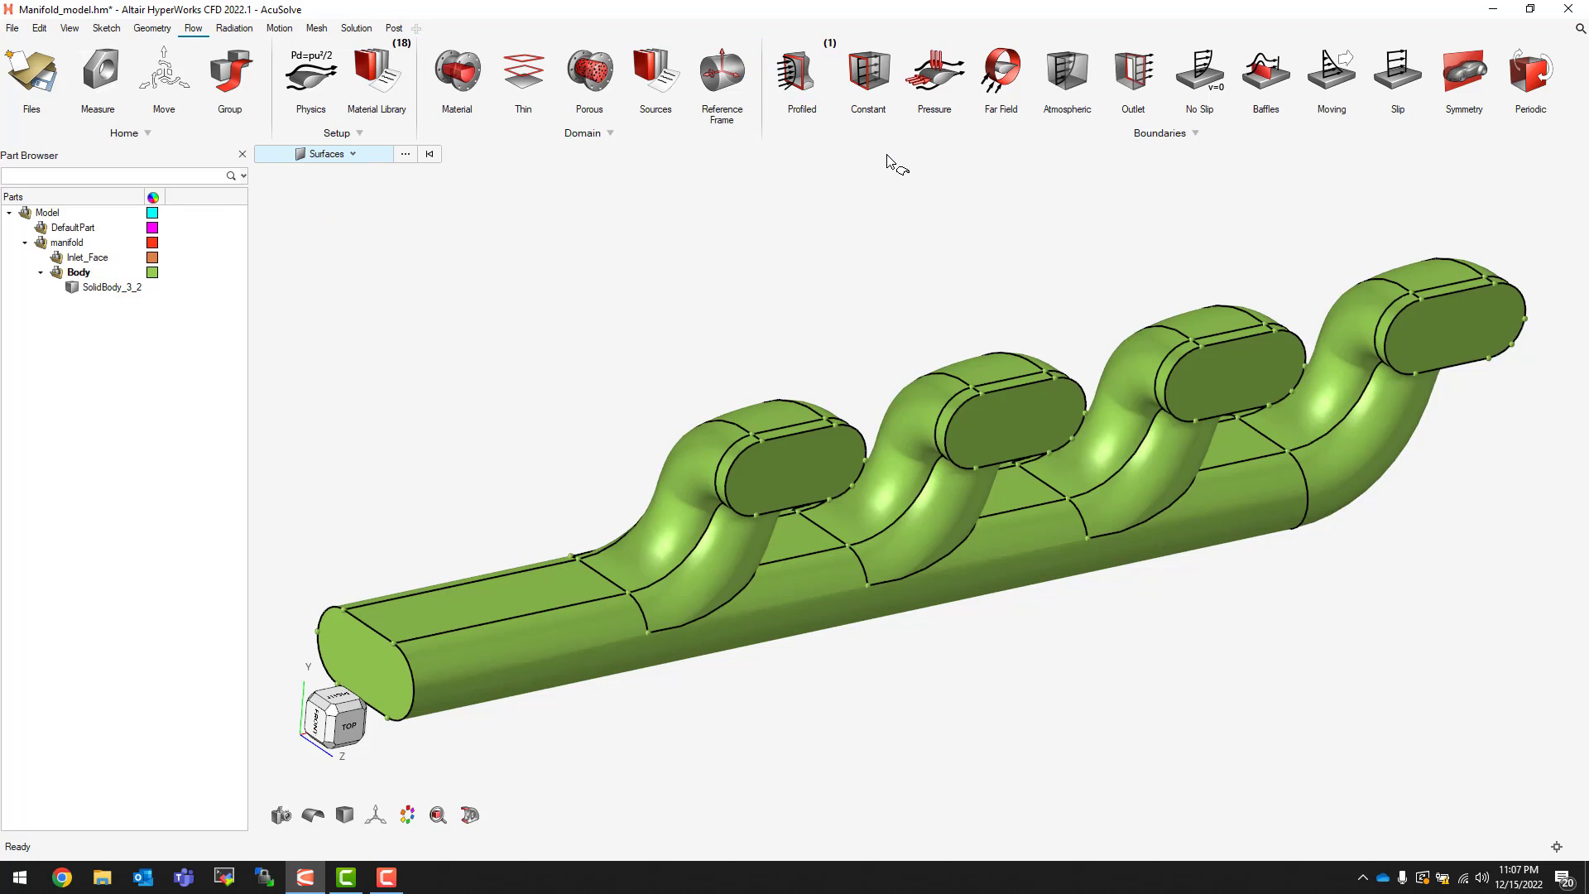
Step: Define an outlet on the end face of the main pipe, keeping the static pressure at 0.0
{"action": "left_click", "coordinate": [1136, 79]}
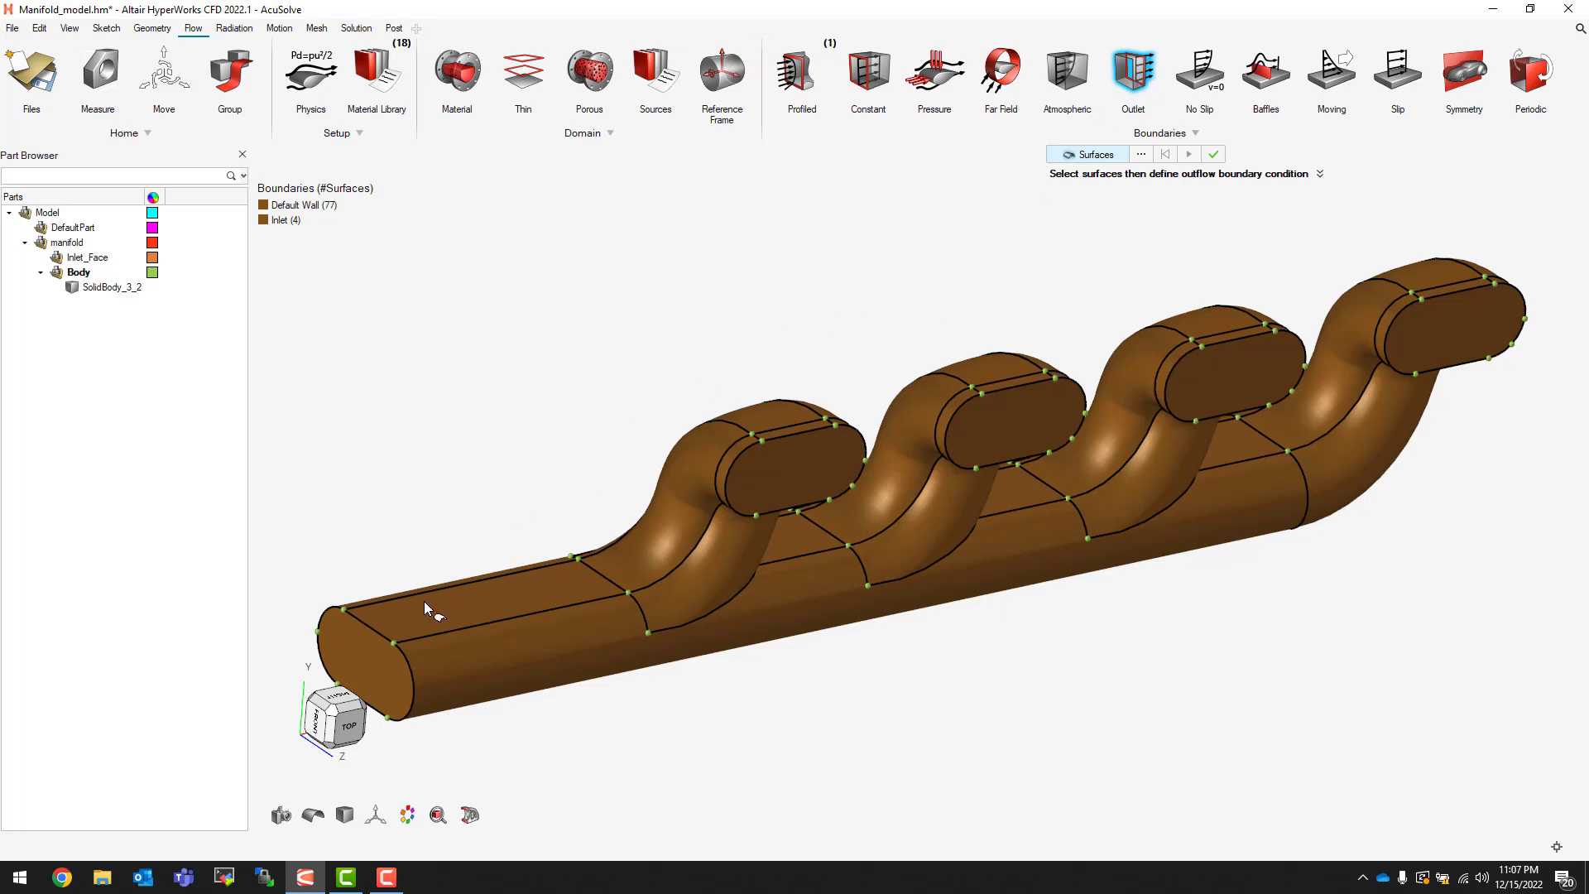
{"action": "left_click", "coordinate": [362, 654]}
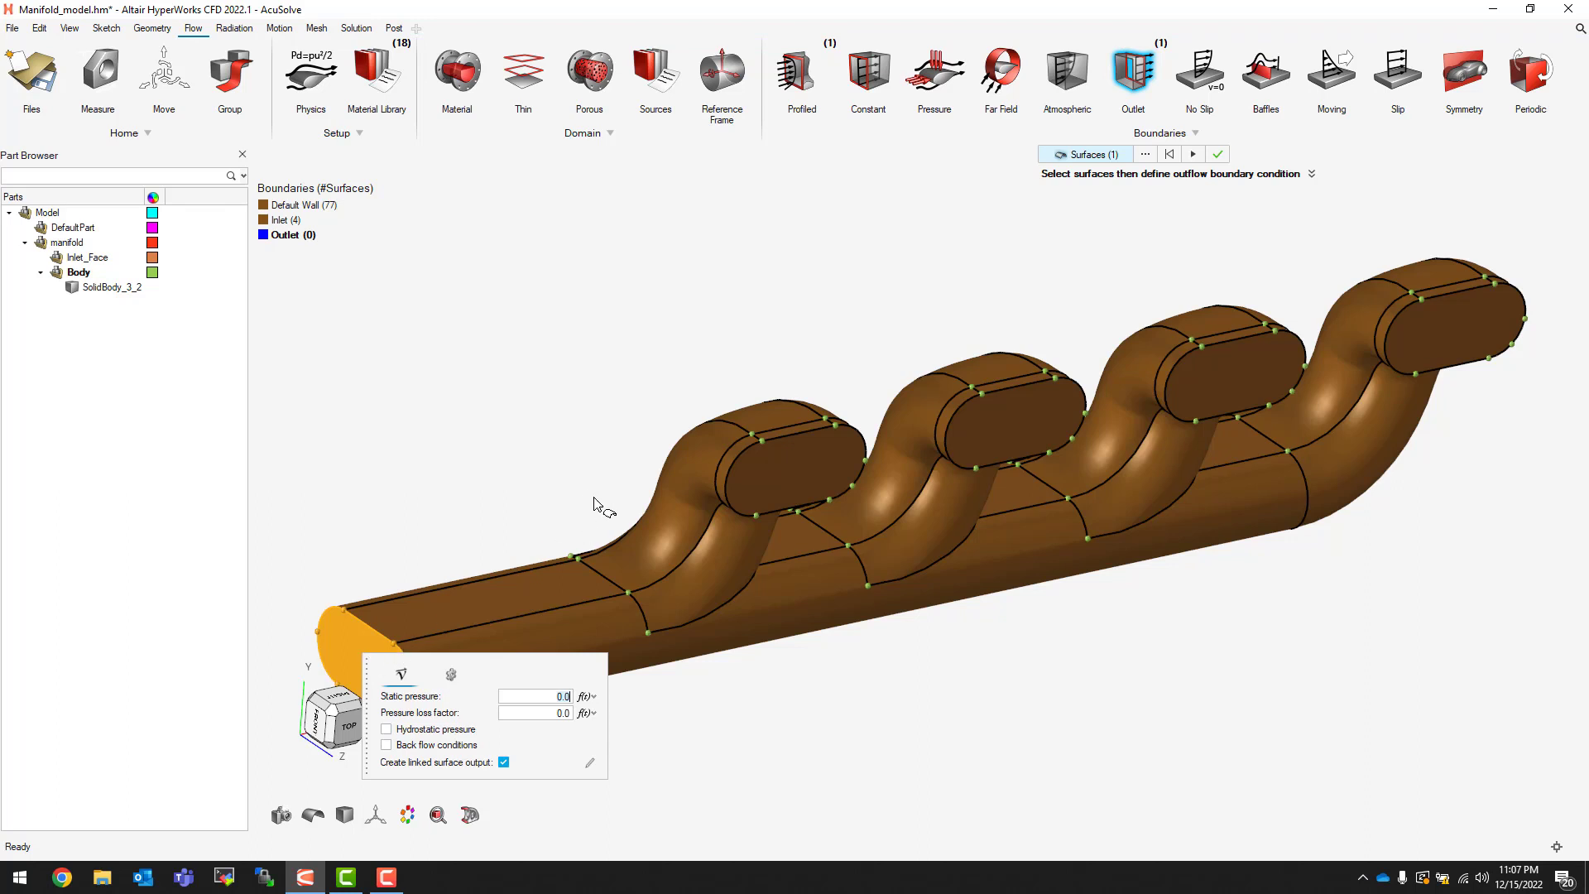
{"action": "left_click", "coordinate": [1217, 154]}
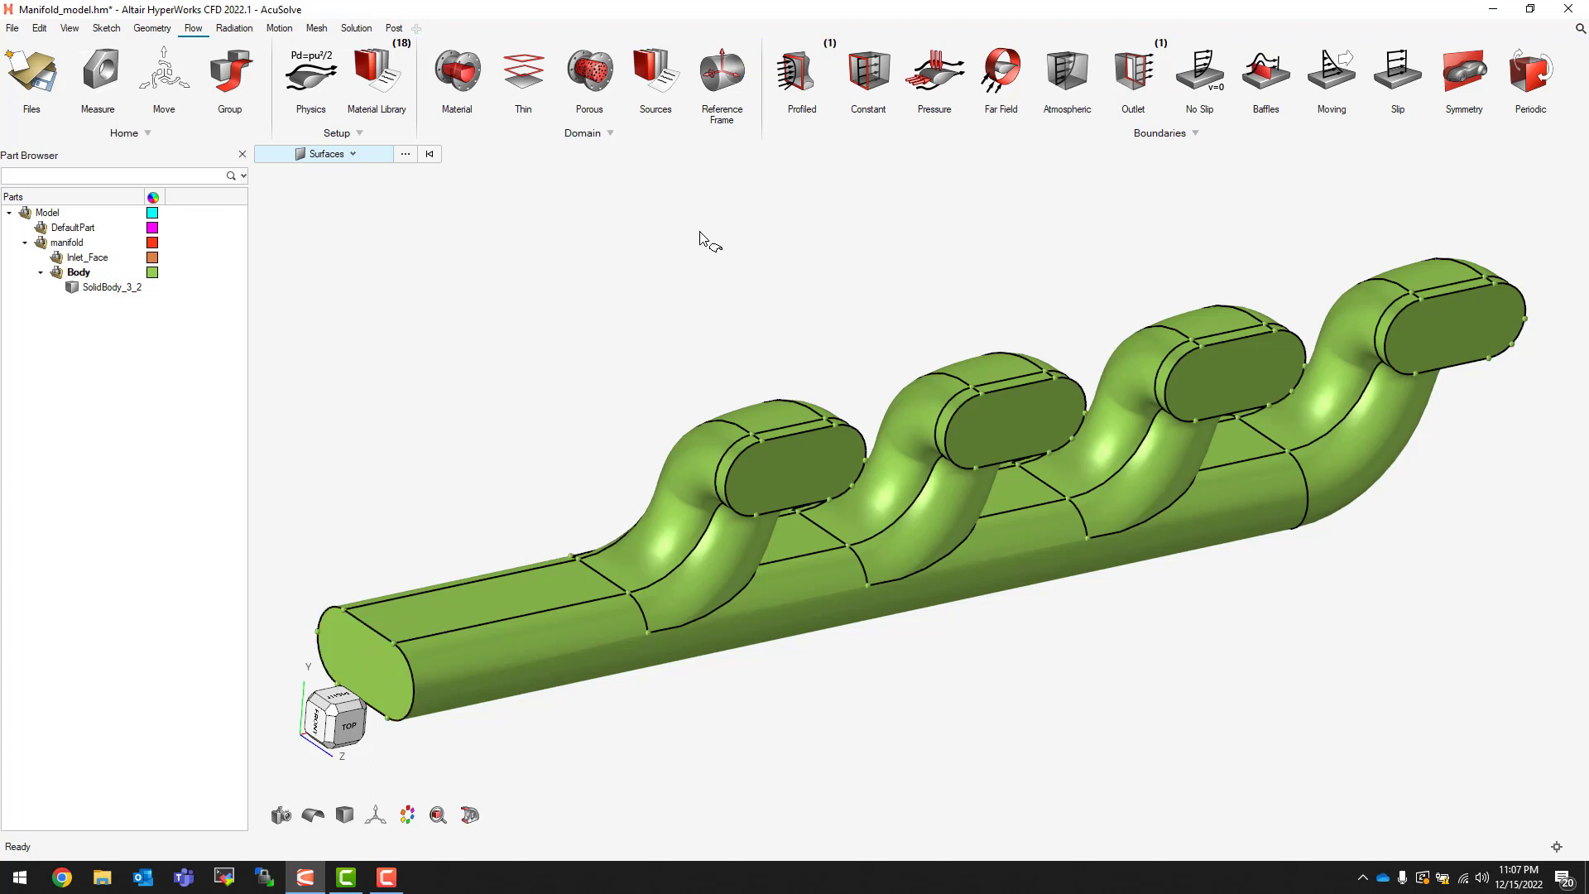
Step: Review the Inlet boundary's velocity definition and change its display colour to green
{"action": "left_click", "coordinate": [799, 82]}
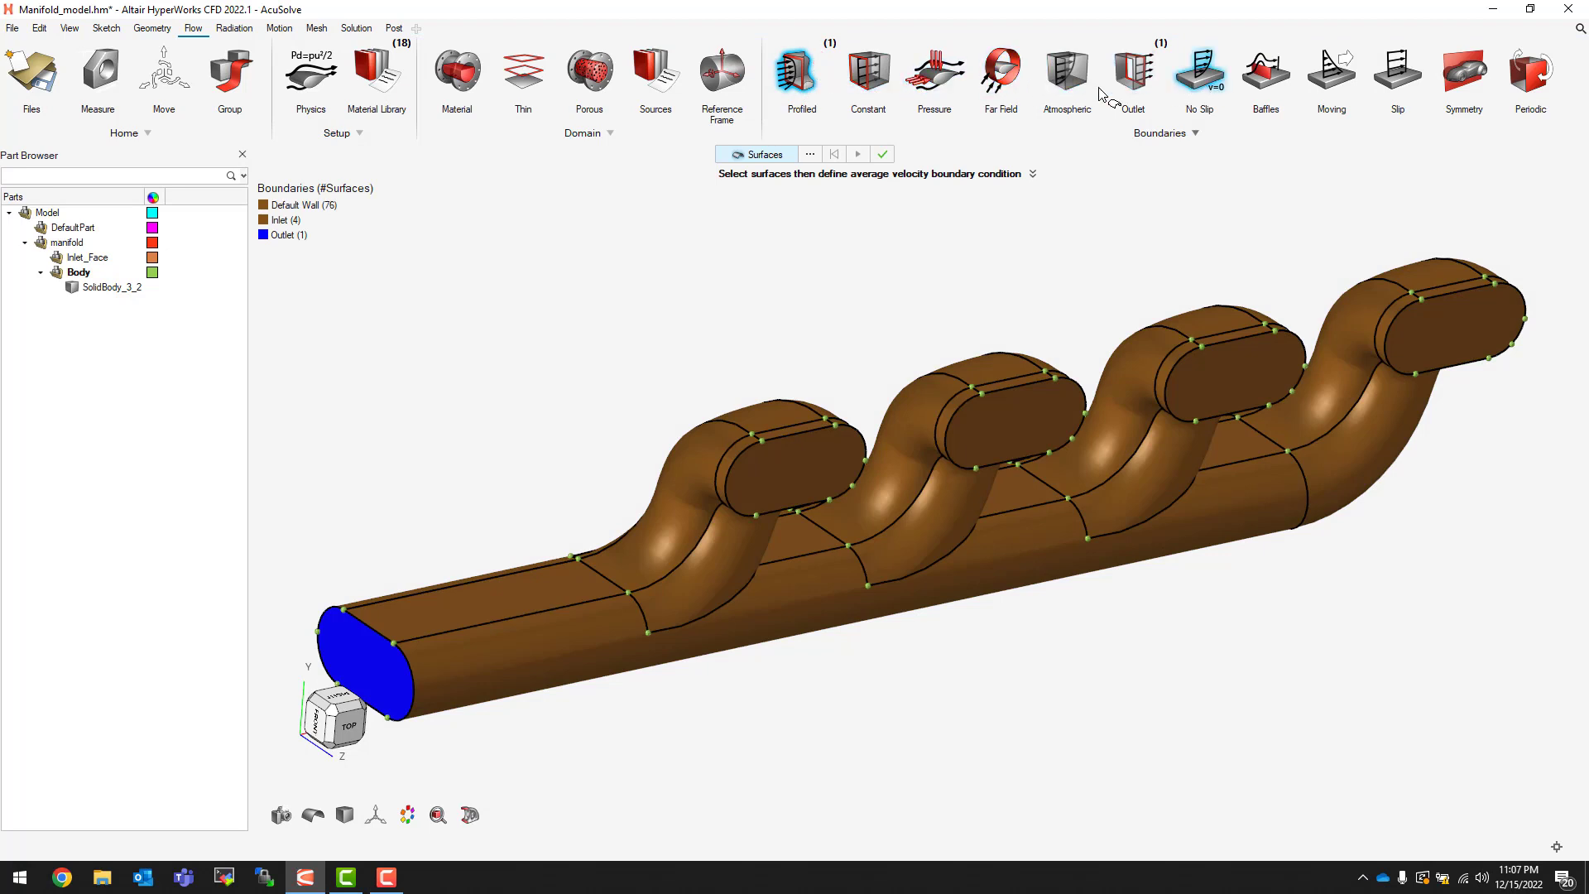
{"action": "right_click", "coordinate": [291, 220]}
{"action": "left_click", "coordinate": [325, 223]}
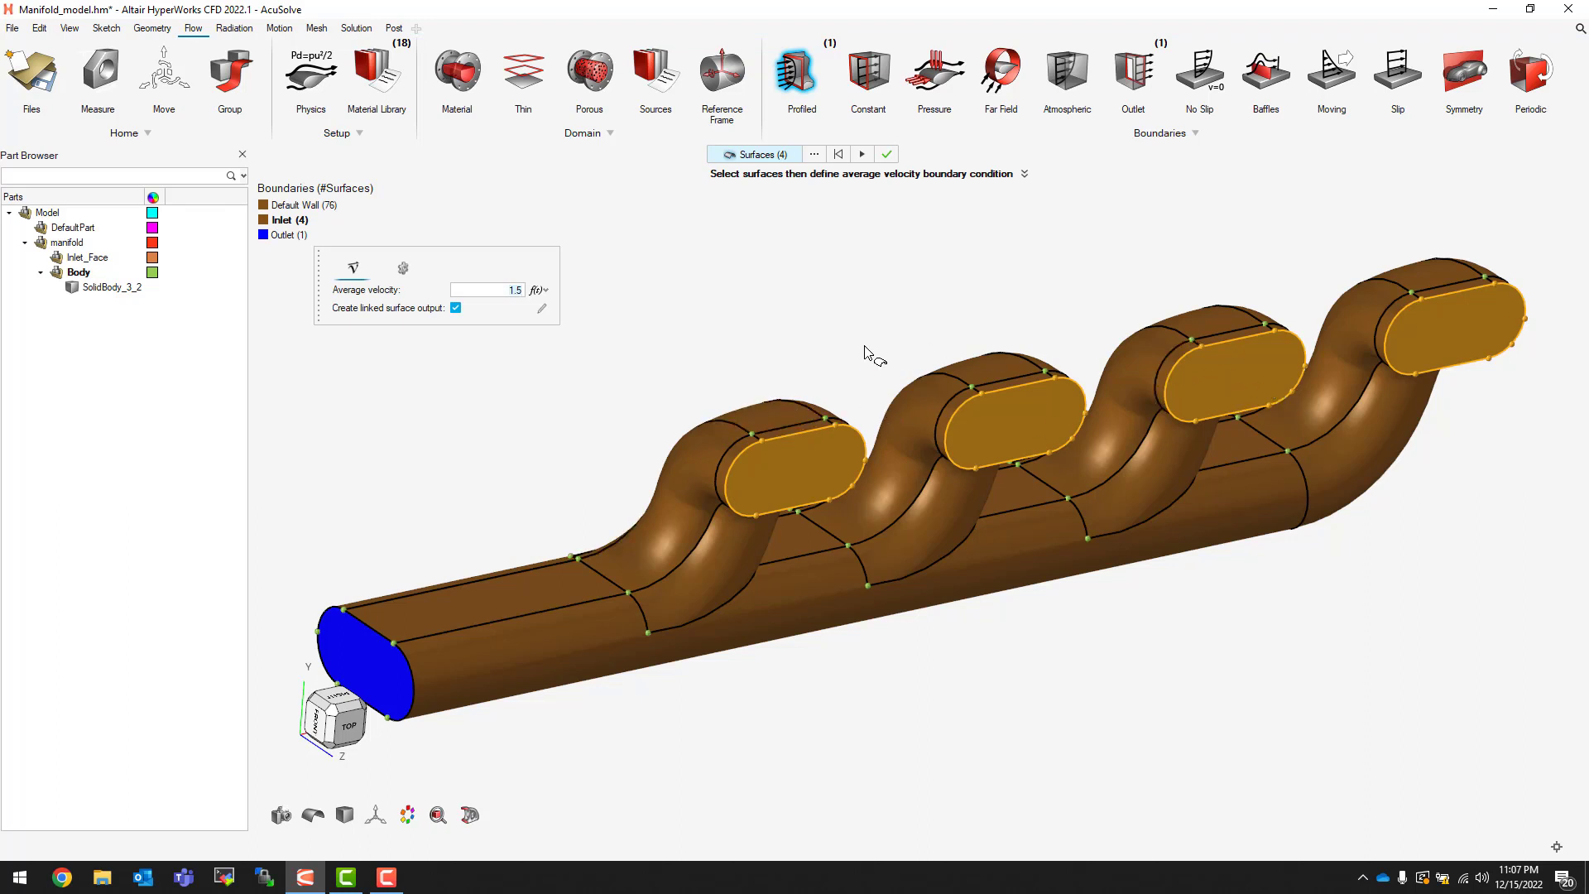
{"action": "left_click", "coordinate": [884, 154]}
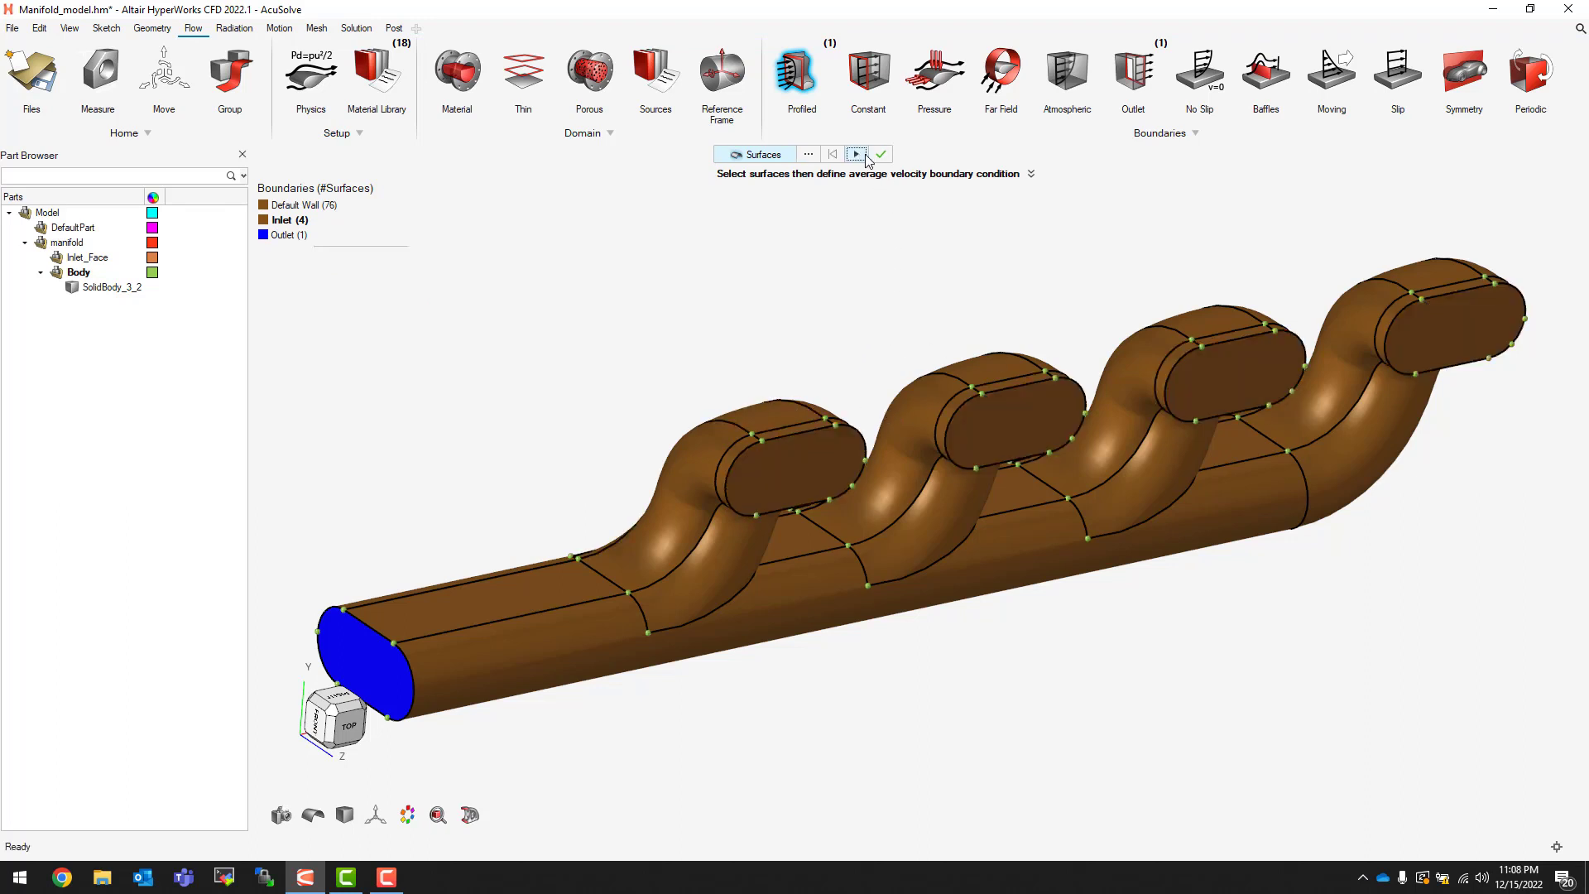
{"action": "left_click", "coordinate": [264, 222]}
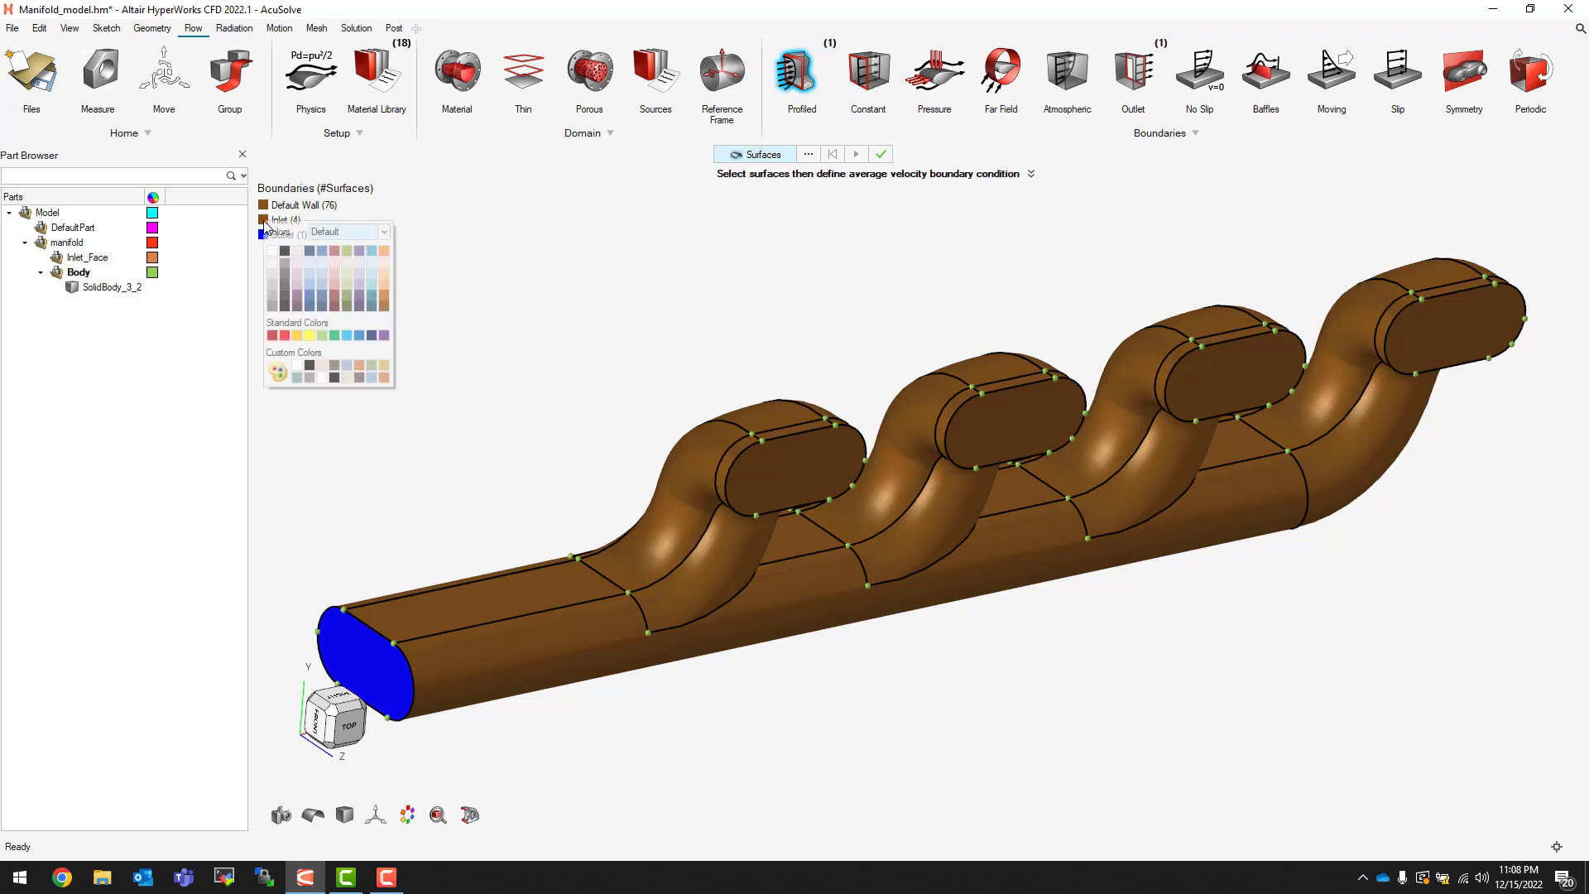
{"action": "left_click", "coordinate": [347, 252]}
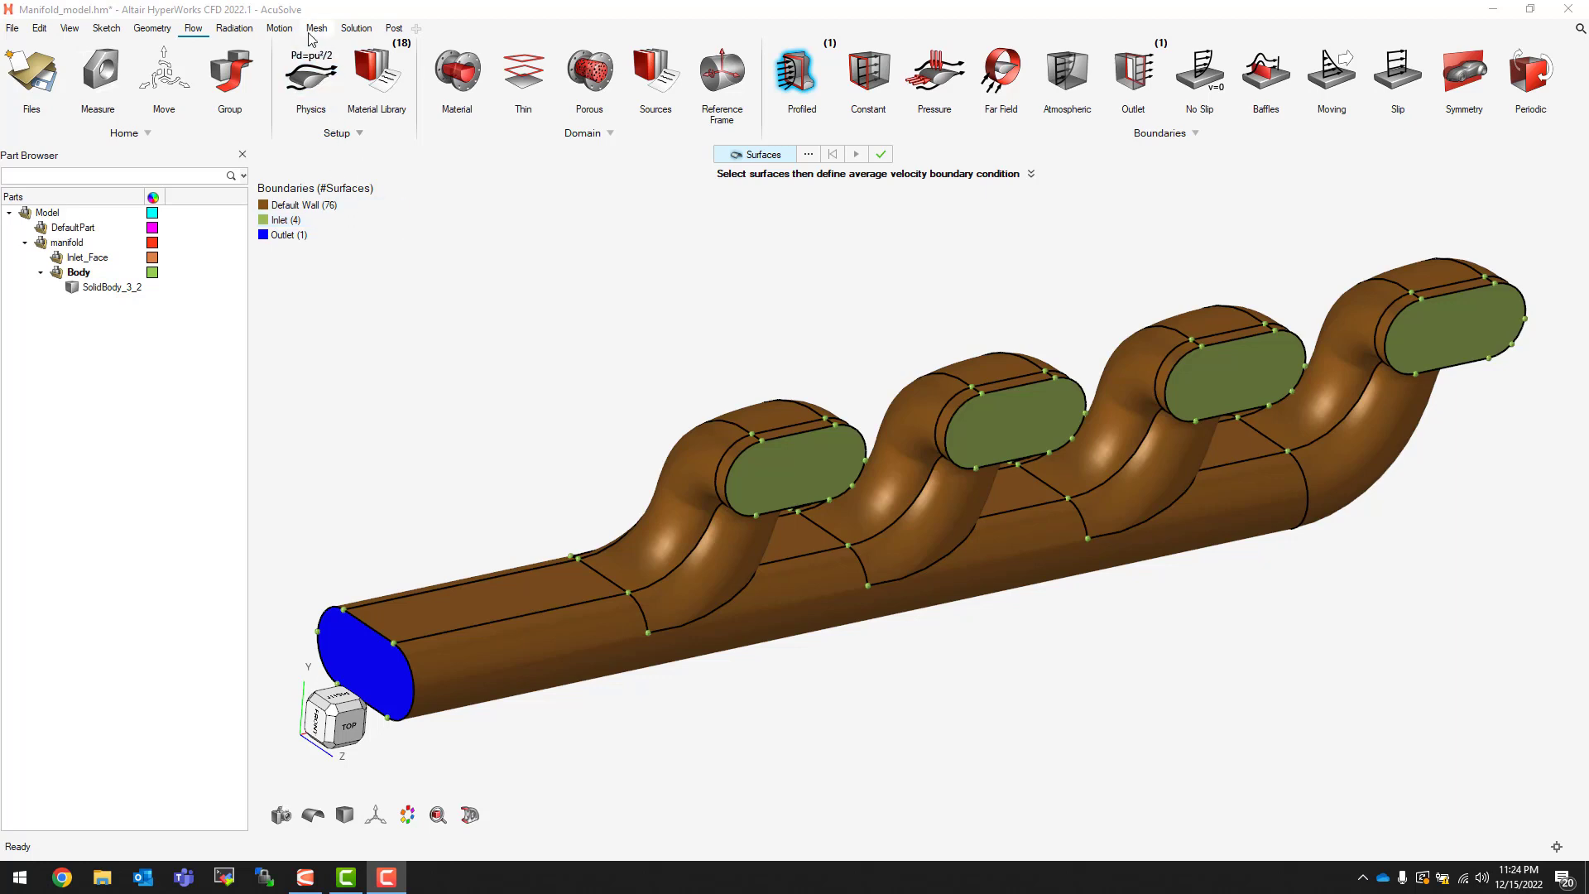
Step: Add a surface mesh control to all surfaces of the fluid body with an average element size of 0.01
{"action": "left_click", "coordinate": [317, 30]}
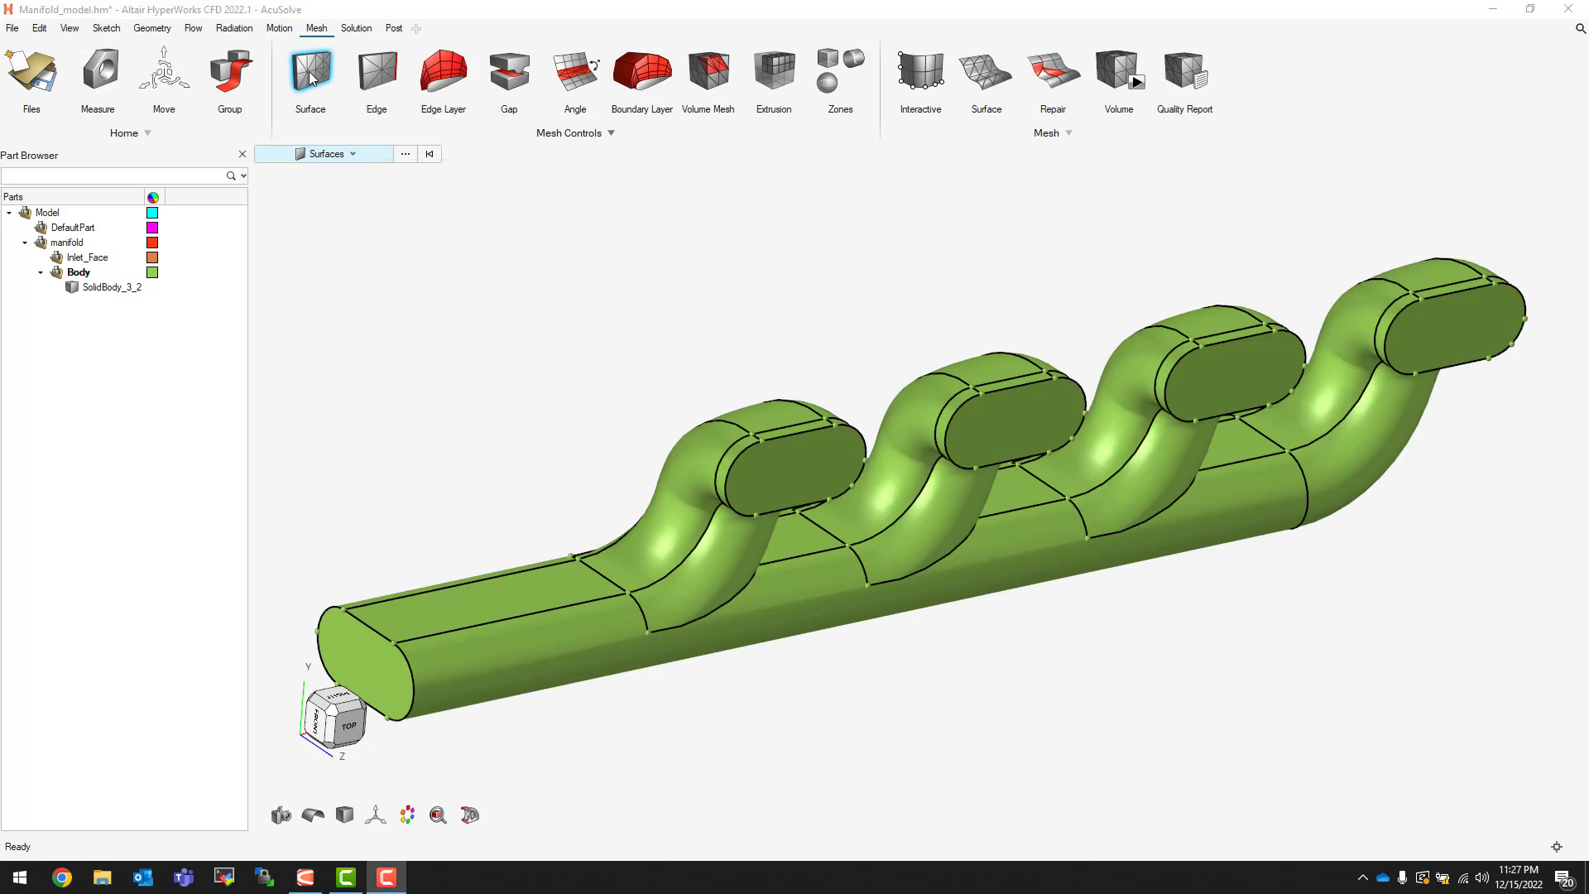
{"action": "left_click", "coordinate": [311, 78]}
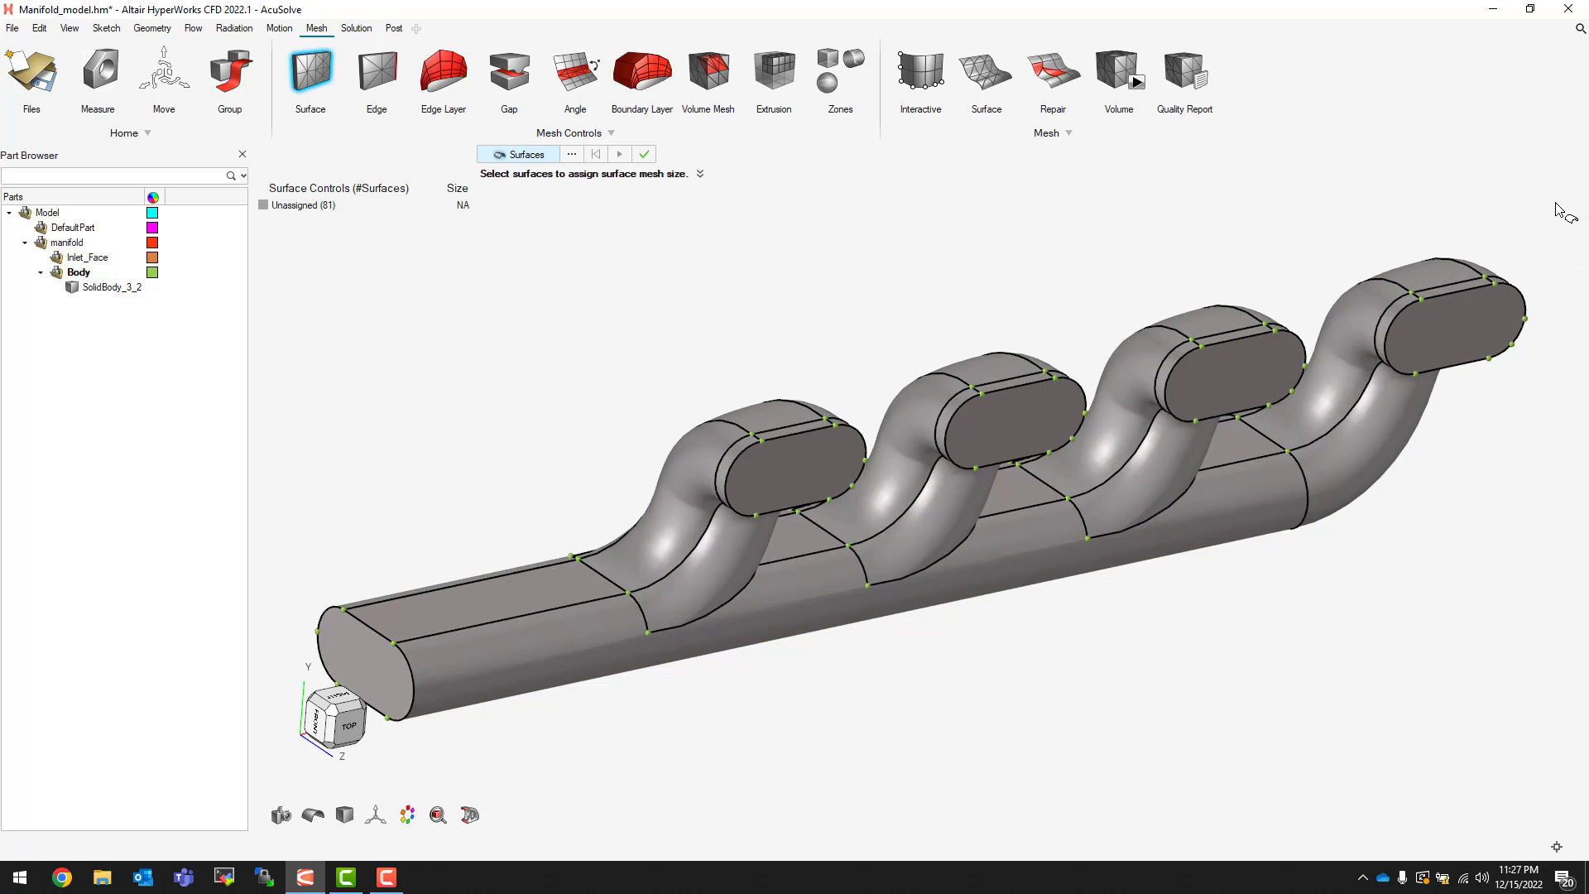
{"action": "left_click_drag", "start_coordinate": [1556, 182], "coordinate": [291, 770]}
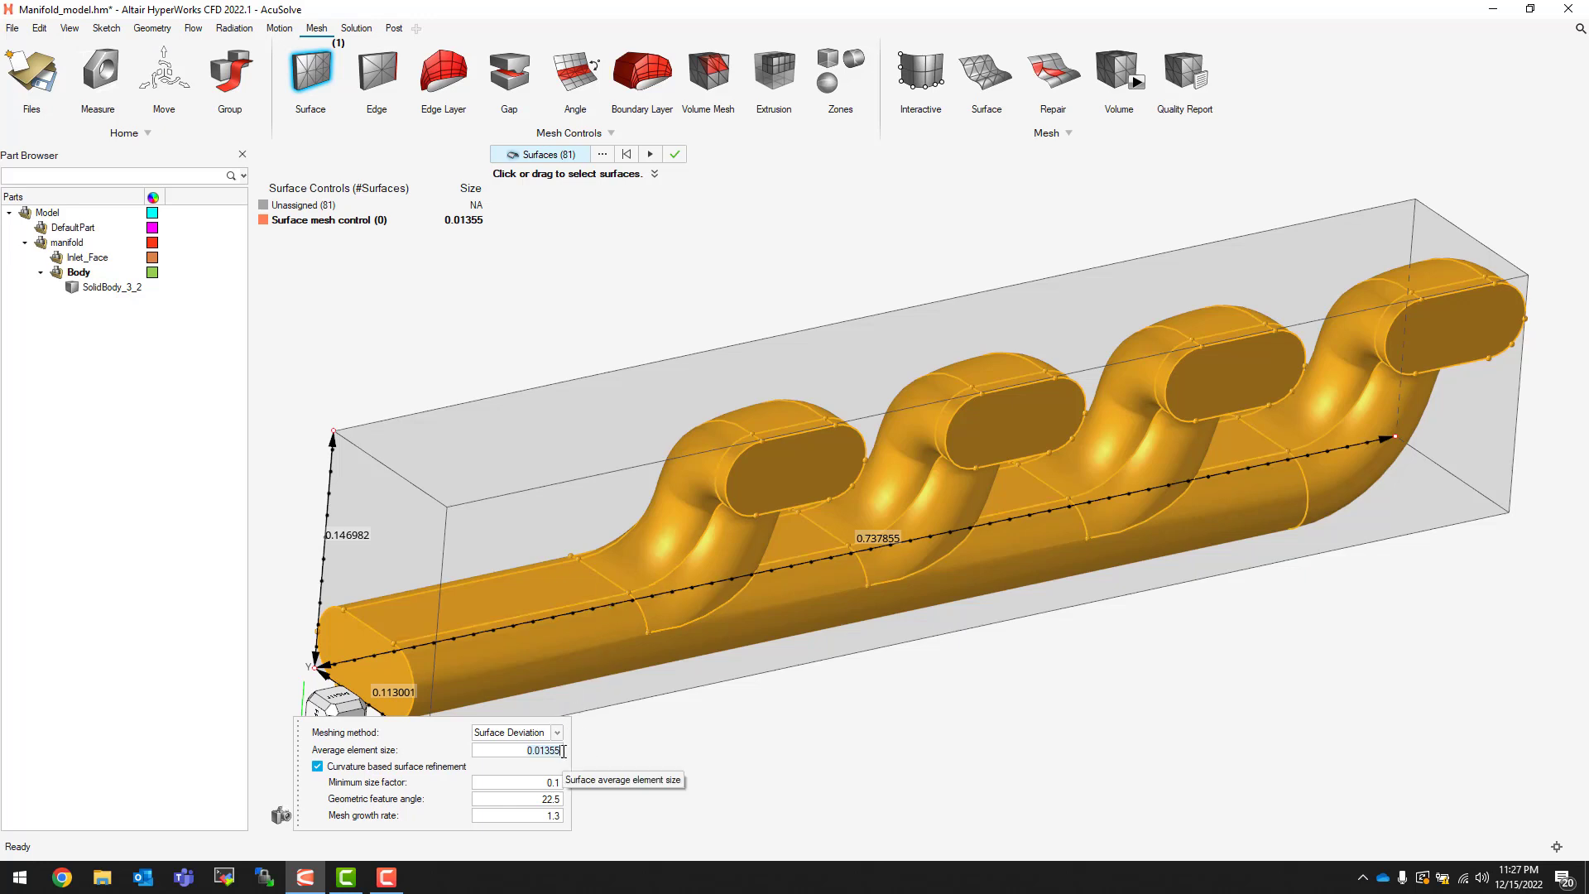
{"action": "type", "text": "0.01"}
{"action": "key", "text": "Return"}
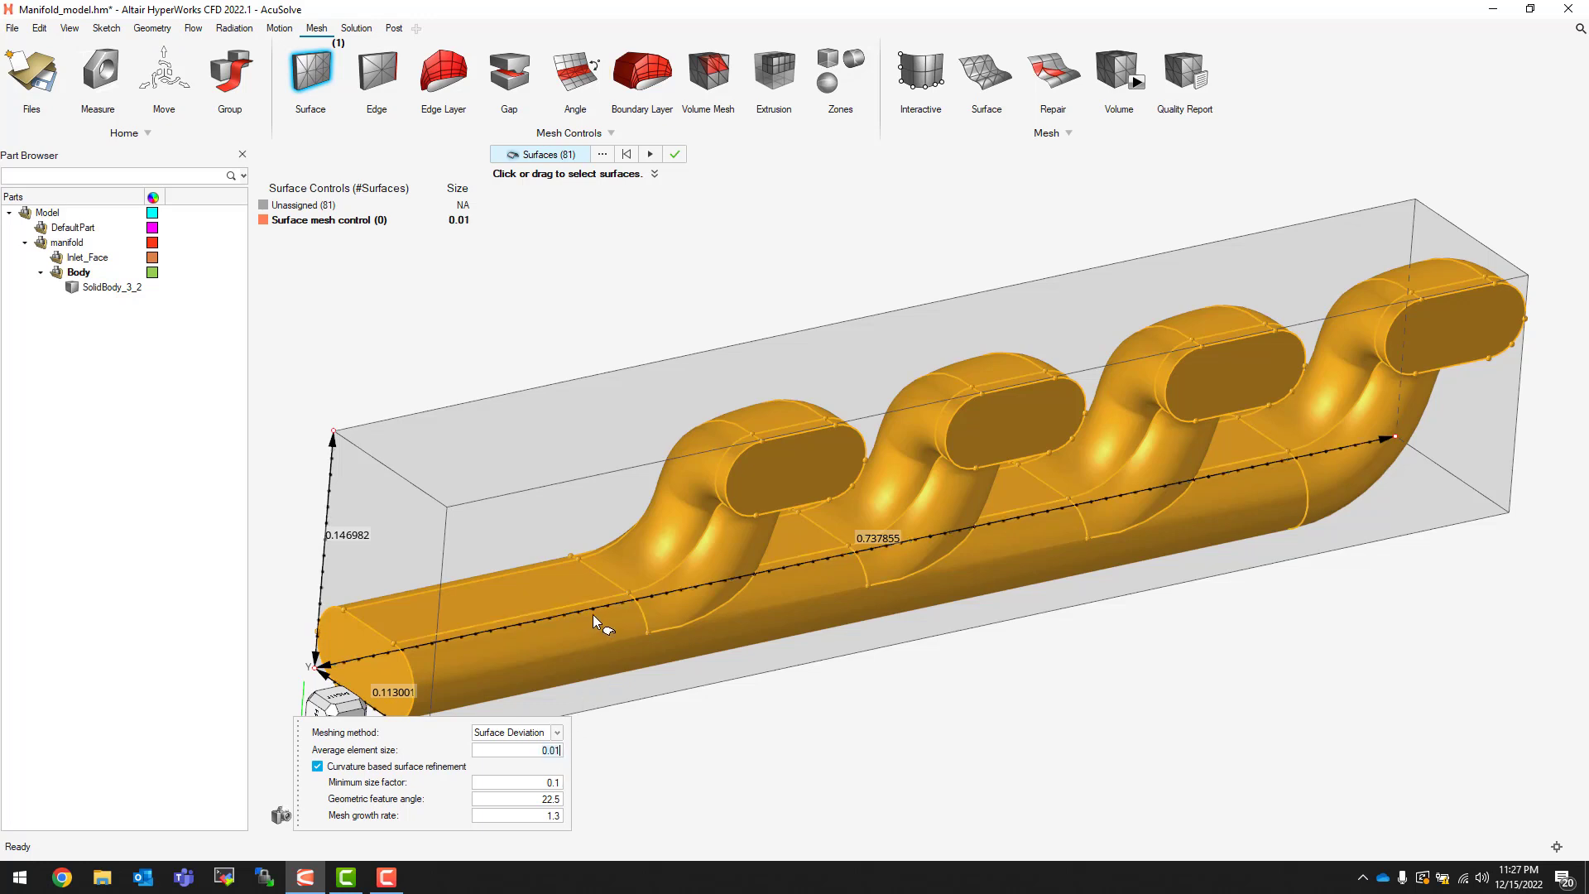
{"action": "left_click", "coordinate": [675, 156]}
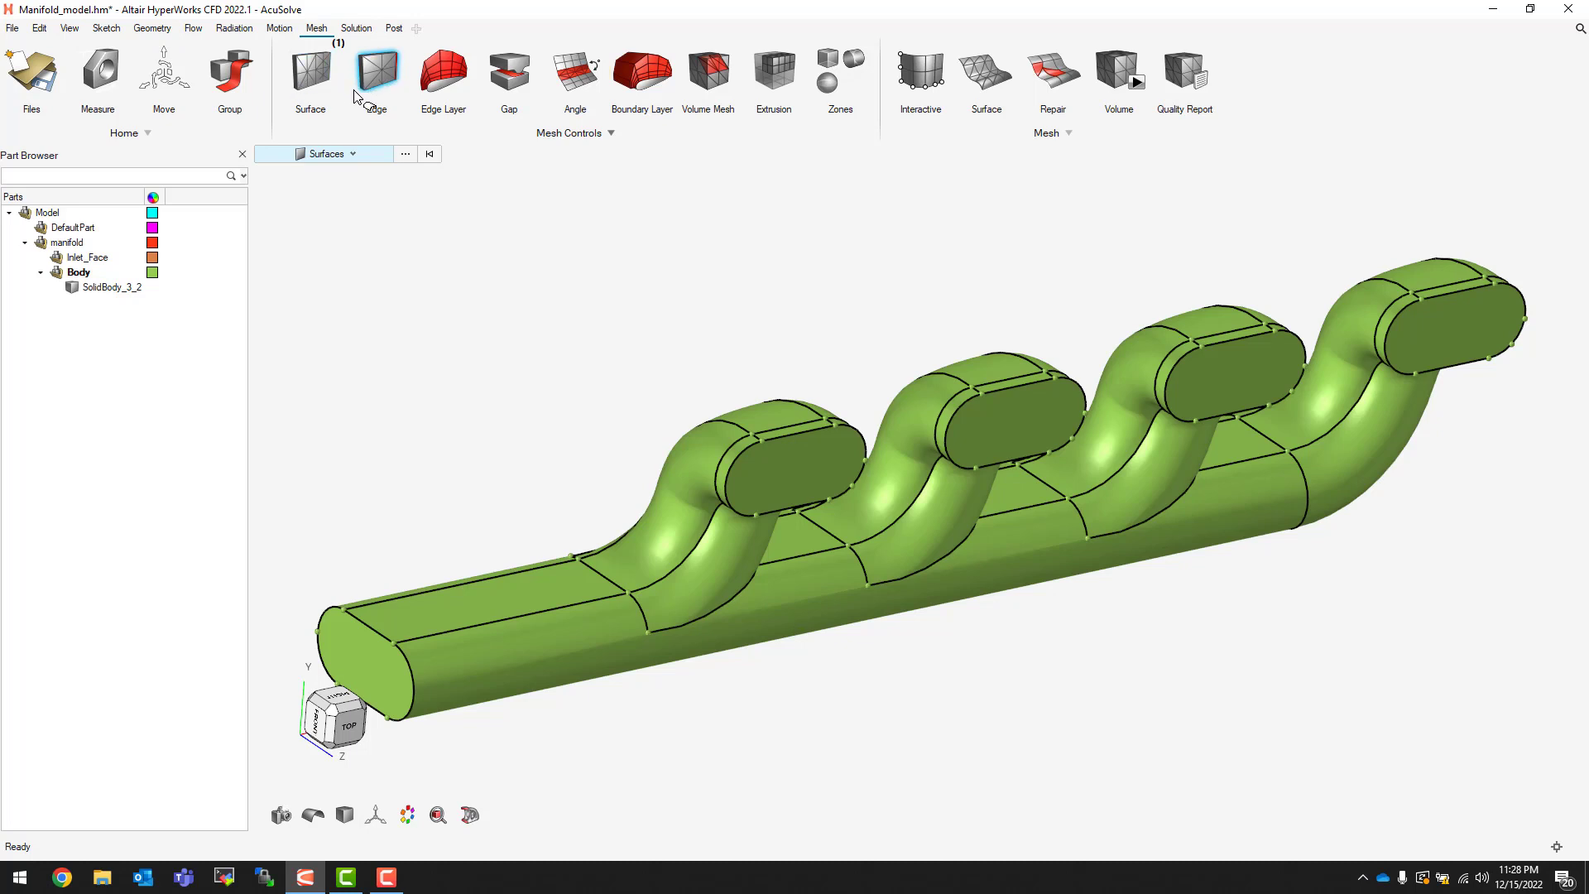
Step: Start a boundary layer control on all manifold surfaces except the four runner end faces and the main pipe's end face
{"action": "left_click", "coordinate": [649, 79]}
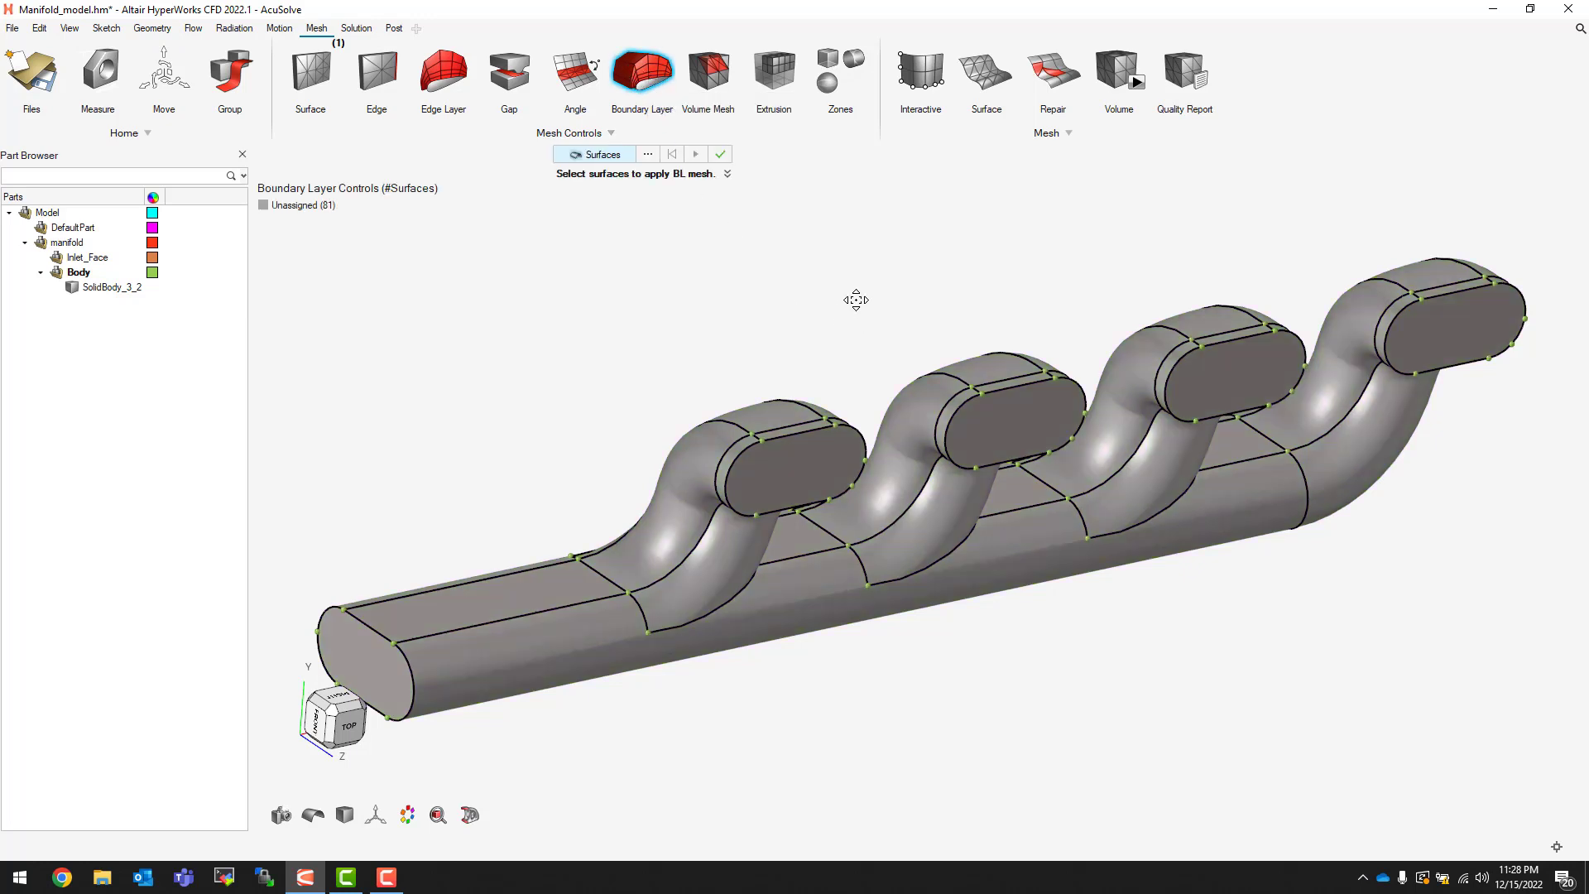
{"action": "middle_click_drag", "start_coordinate": [848, 298], "coordinate": [854, 284]}
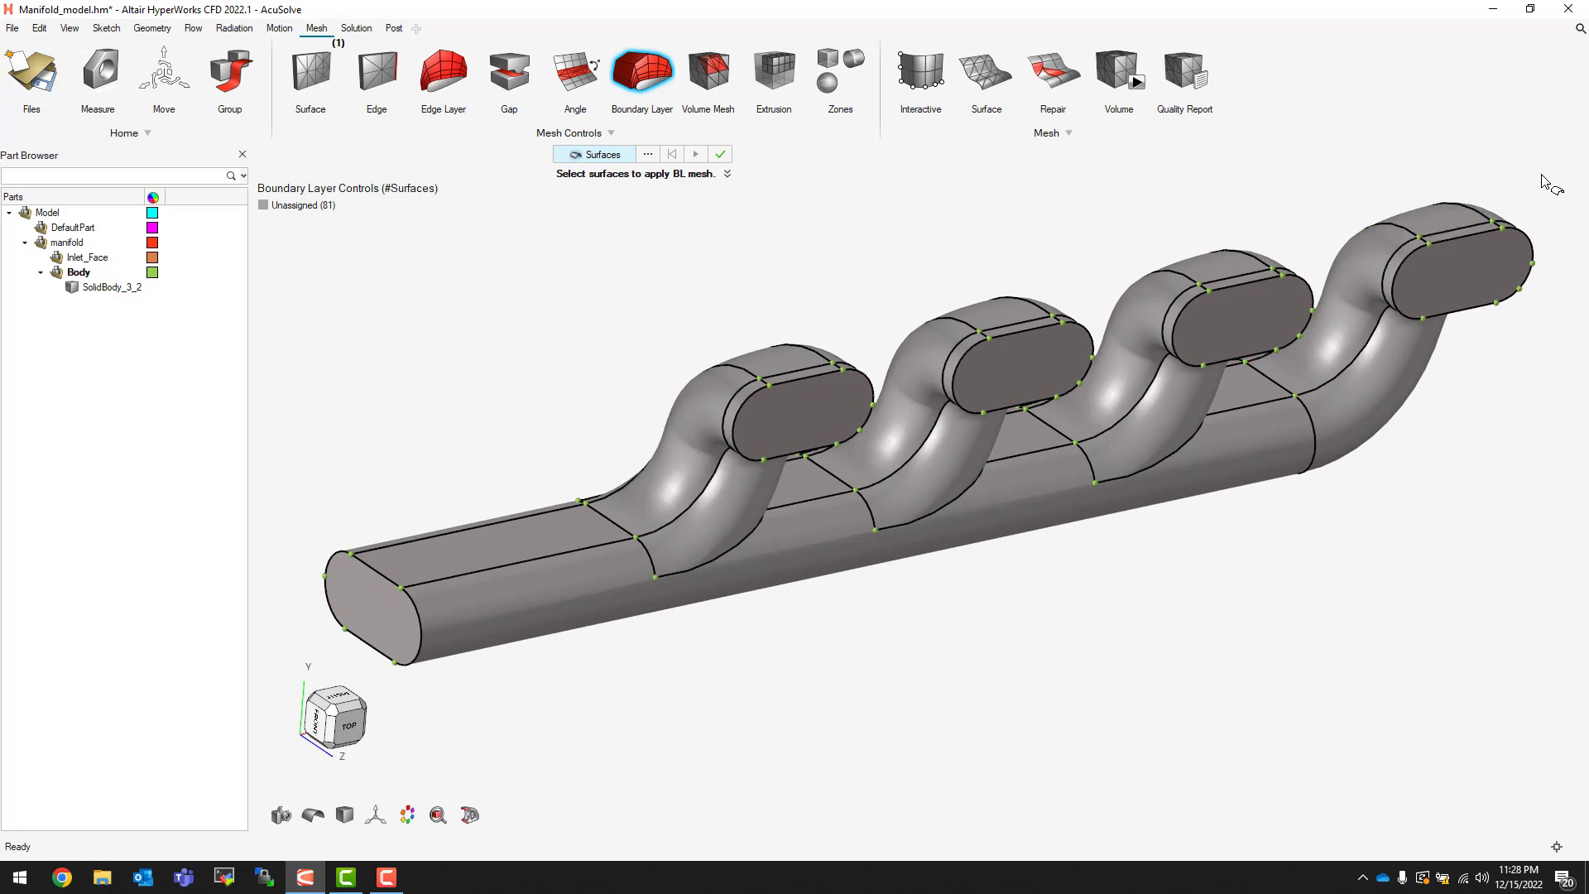
{"action": "left_click_drag", "start_coordinate": [1544, 152], "coordinate": [279, 723]}
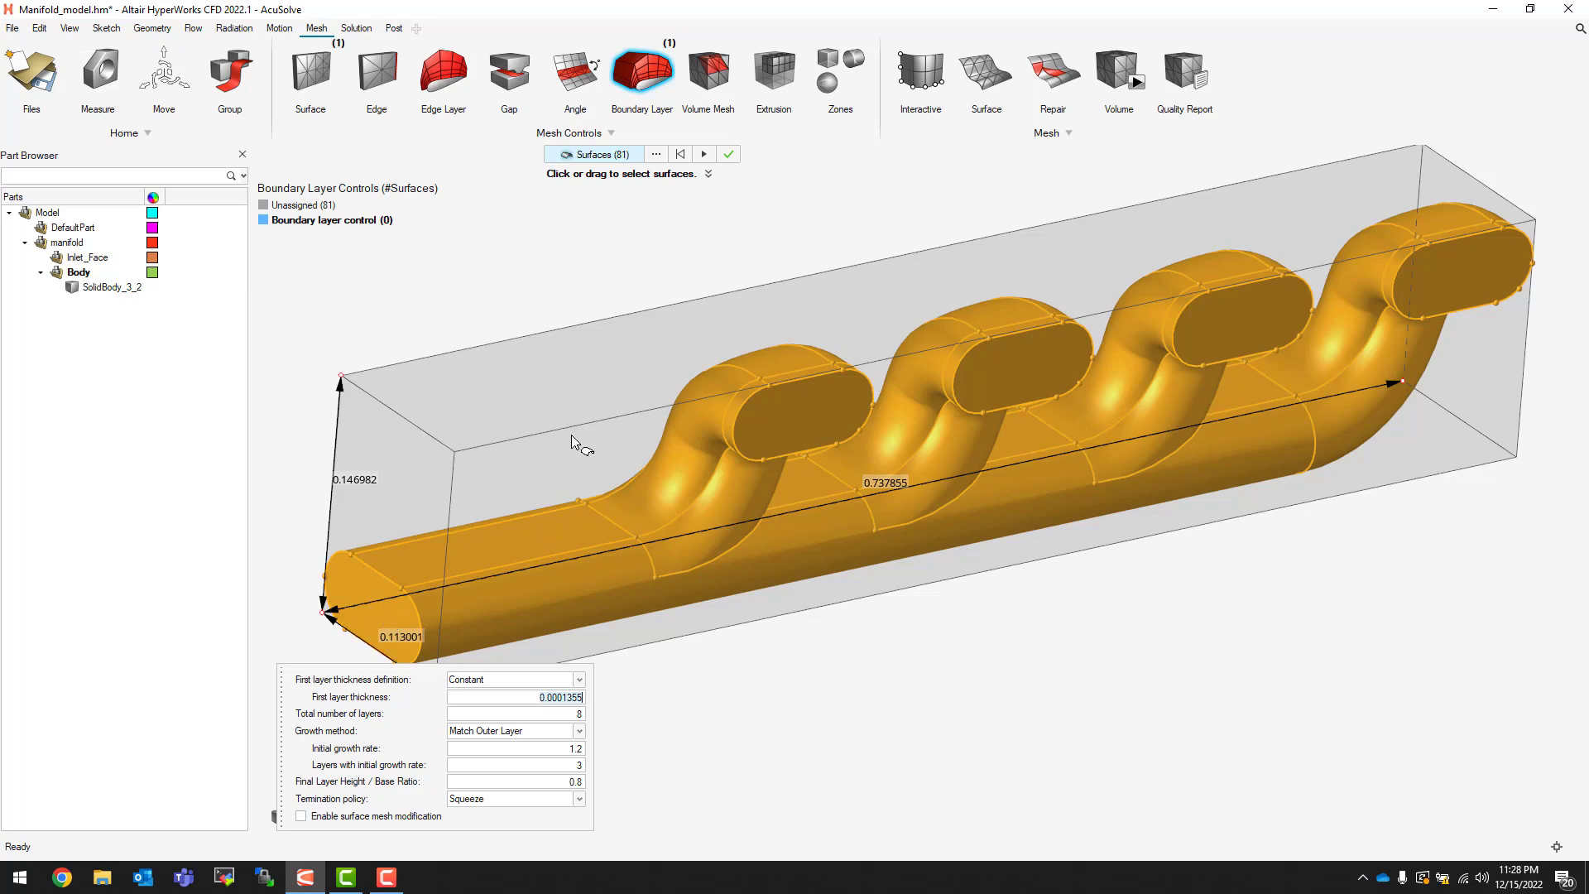
{"action": "left_click", "coordinate": [796, 426]}
{"action": "left_click", "coordinate": [1006, 388]}
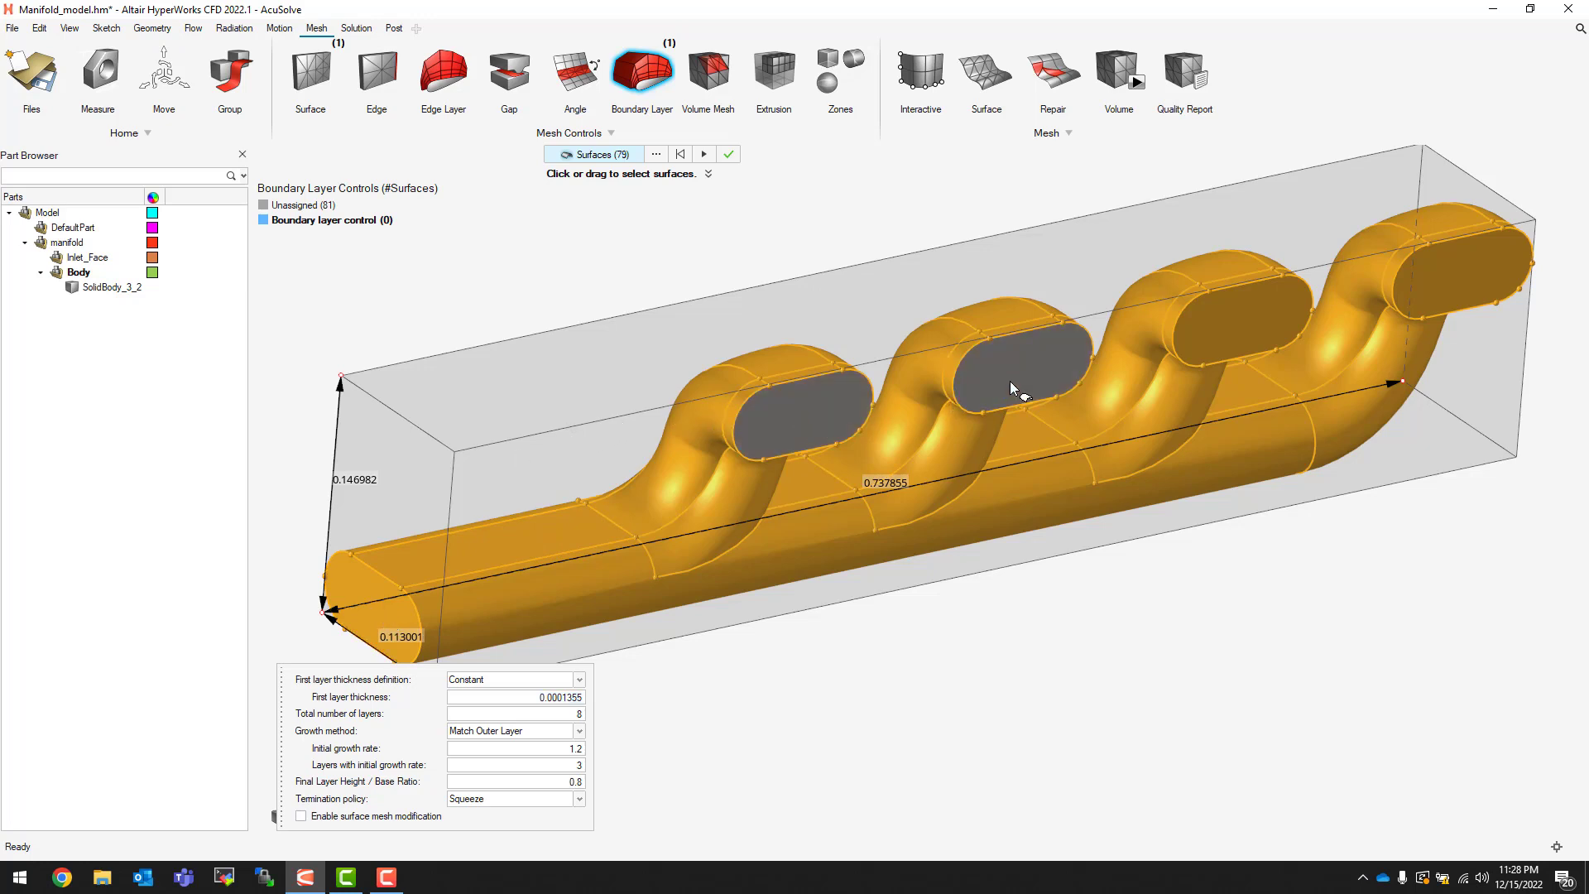
{"action": "left_click", "coordinate": [1259, 321]}
{"action": "left_click", "coordinate": [1431, 280]}
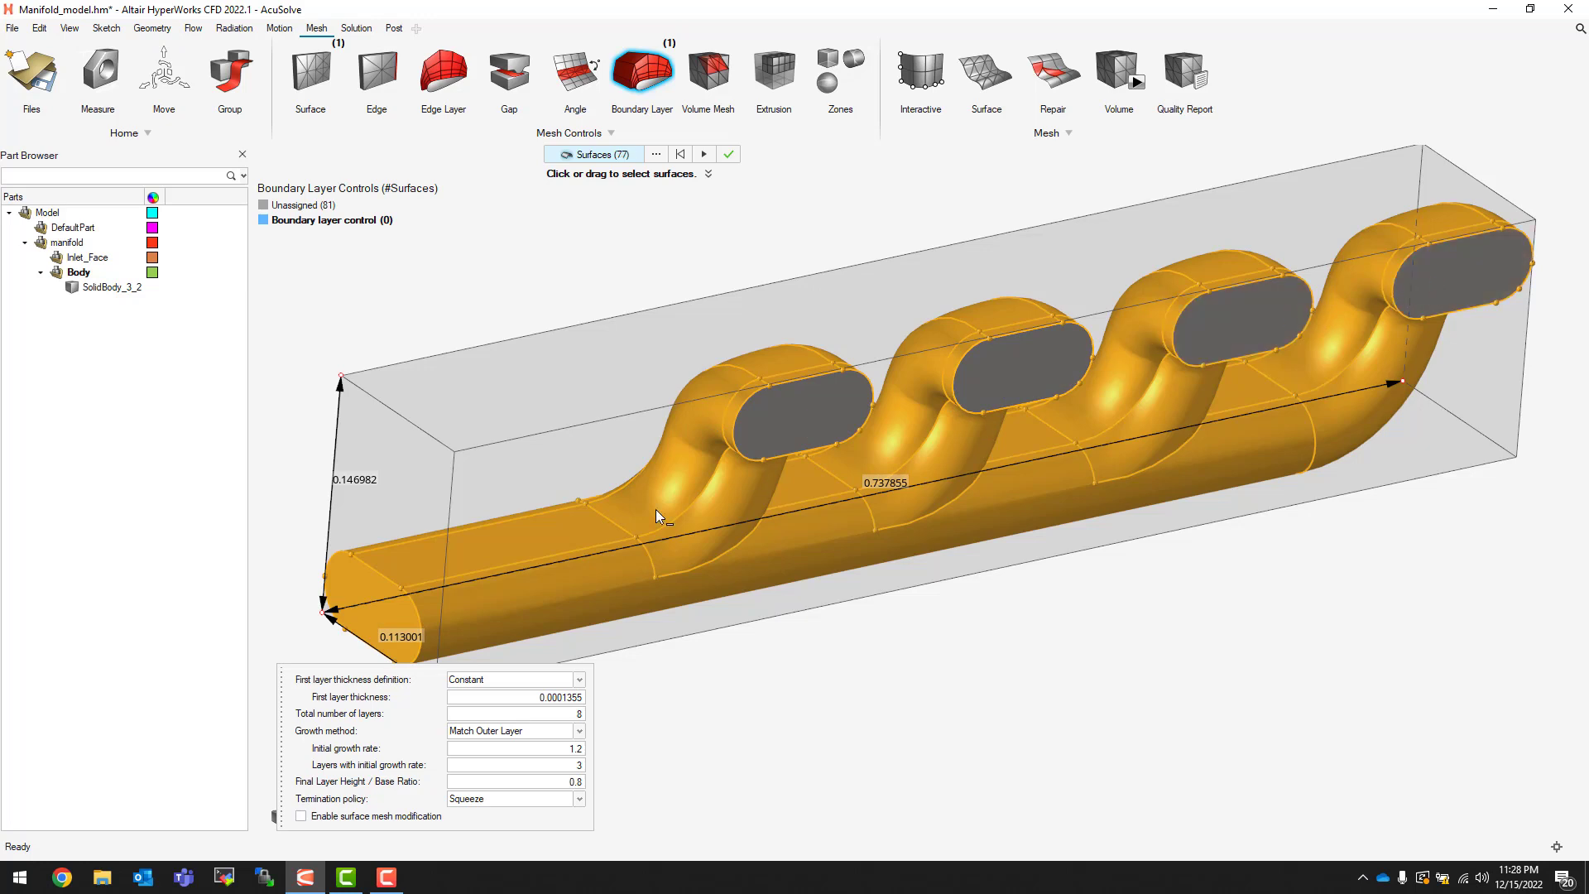
{"action": "left_click", "coordinate": [379, 610]}
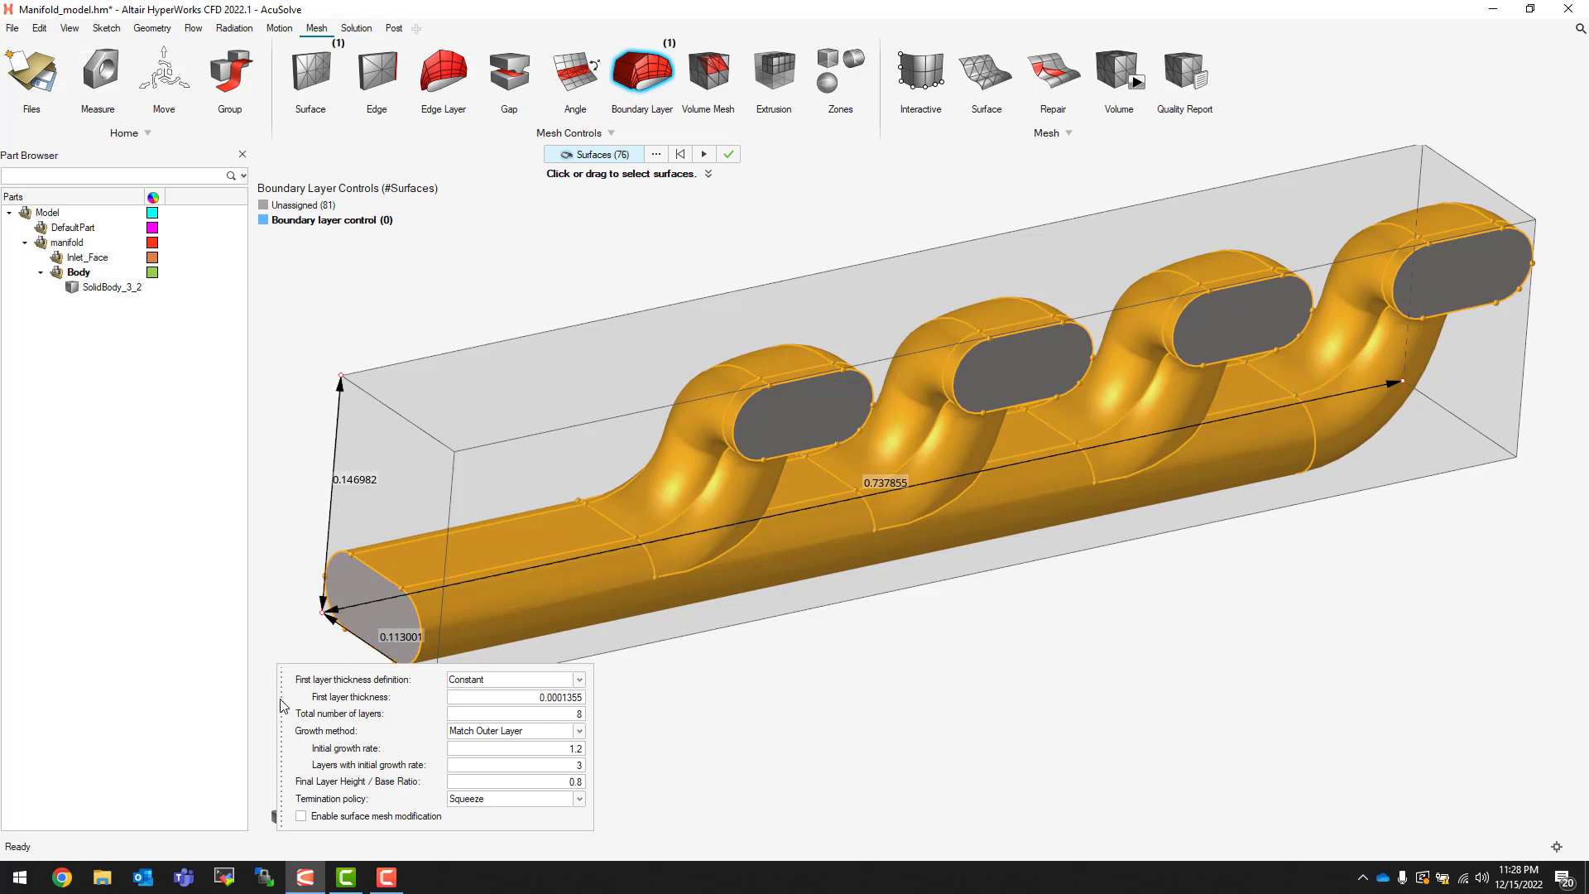
Step: Set the boundary layer's first layer thickness to 0.001 with 6 layers and constant growth at rate 1.3, and apply the control
{"action": "left_click_drag", "start_coordinate": [285, 706], "coordinate": [333, 339]}
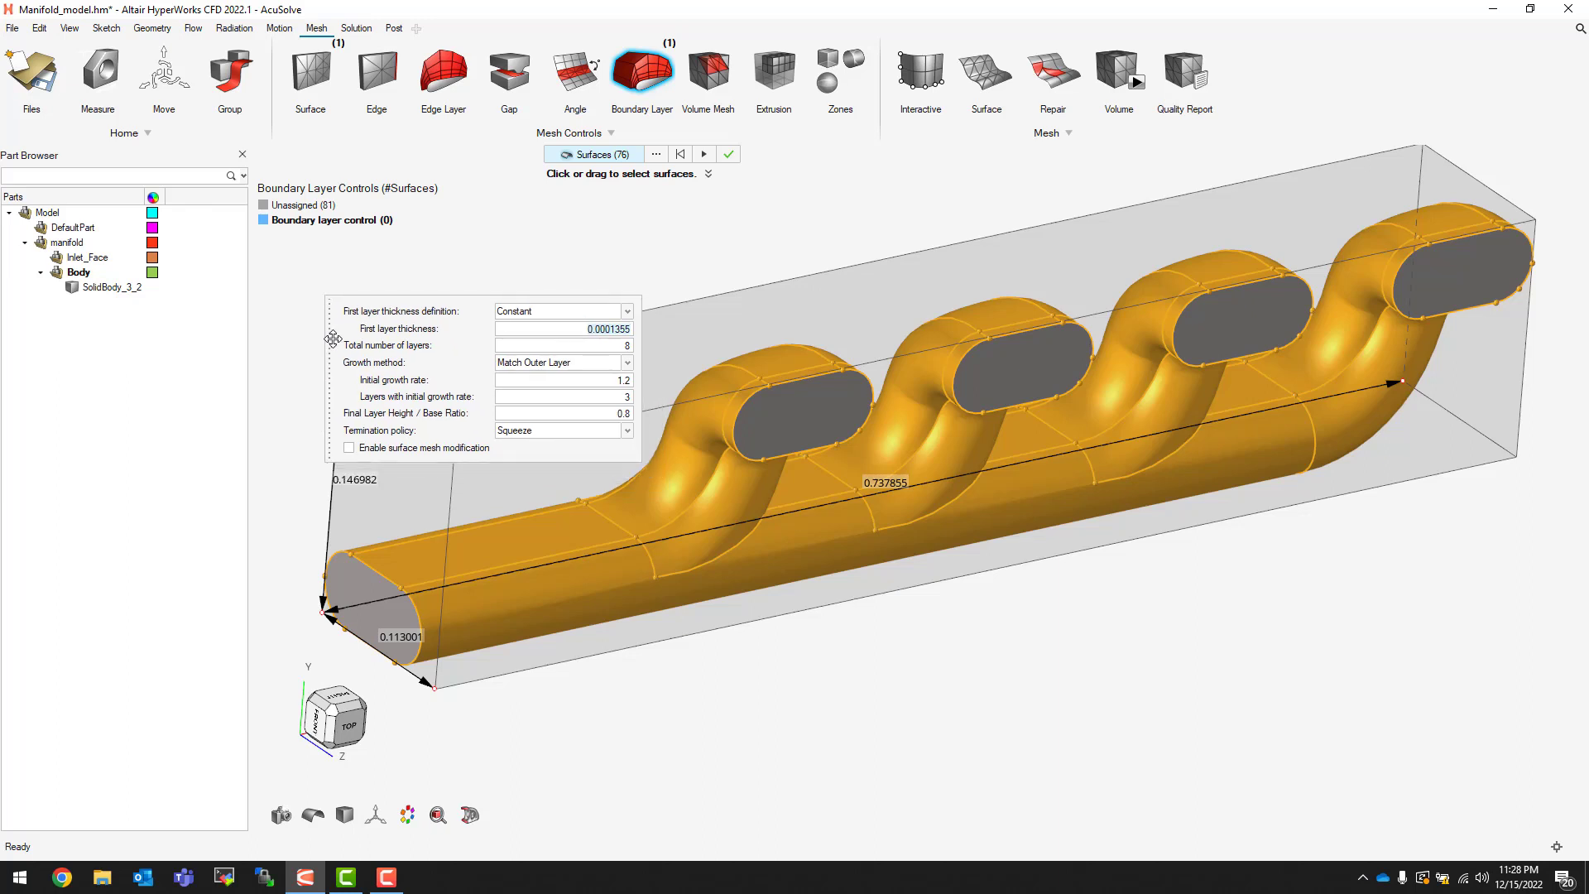
{"action": "left_click", "coordinate": [508, 327]}
{"action": "key", "text": "BackSpace"}
{"action": "key", "text": "BackSpace"}
{"action": "key", "text": "BackSpace"}
{"action": "key", "text": "BackSpace"}
{"action": "key", "text": "BackSpace"}
{"action": "key", "text": "BackSpace"}
{"action": "key", "text": "BackSpace"}
{"action": "key", "text": "BackSpace"}
{"action": "left_click", "coordinate": [629, 346]}
{"action": "left_click", "coordinate": [627, 364]}
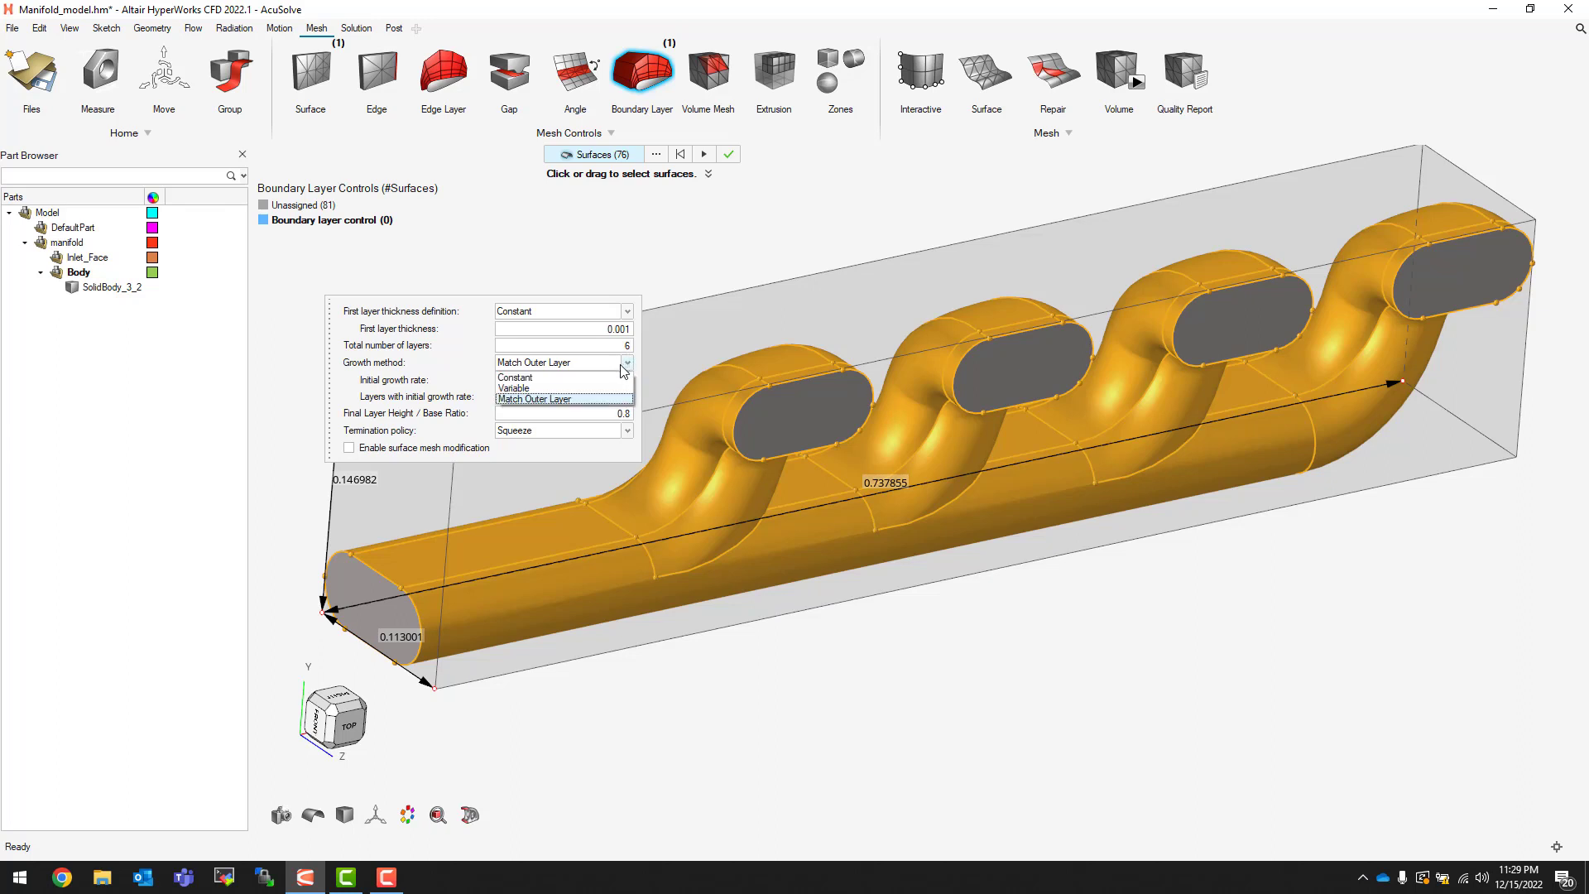
{"action": "left_click", "coordinate": [605, 378]}
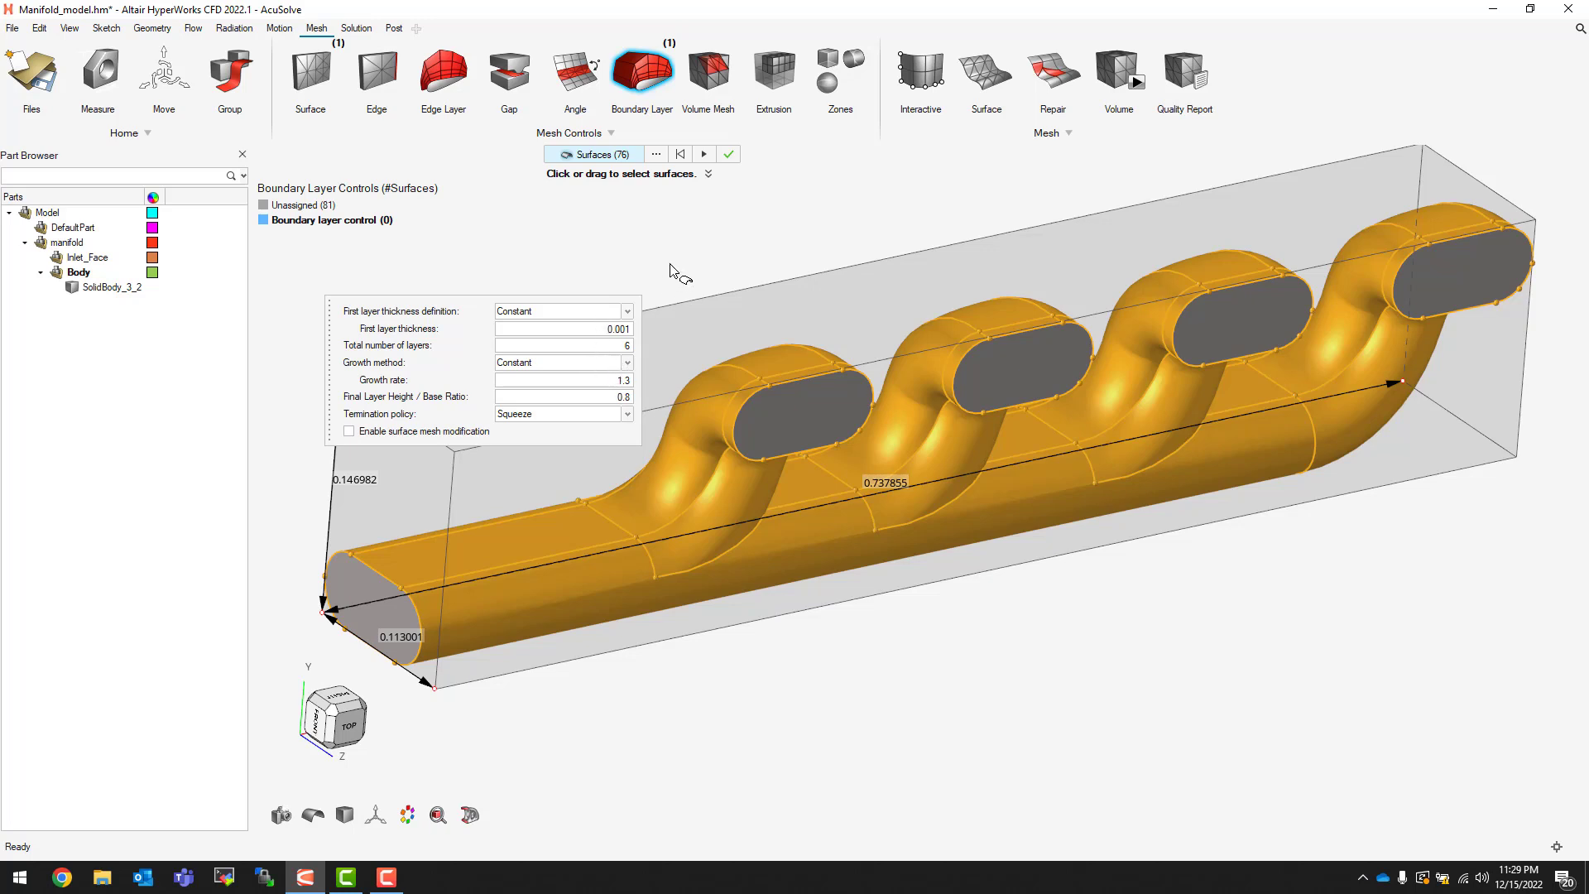
{"action": "left_click", "coordinate": [728, 154]}
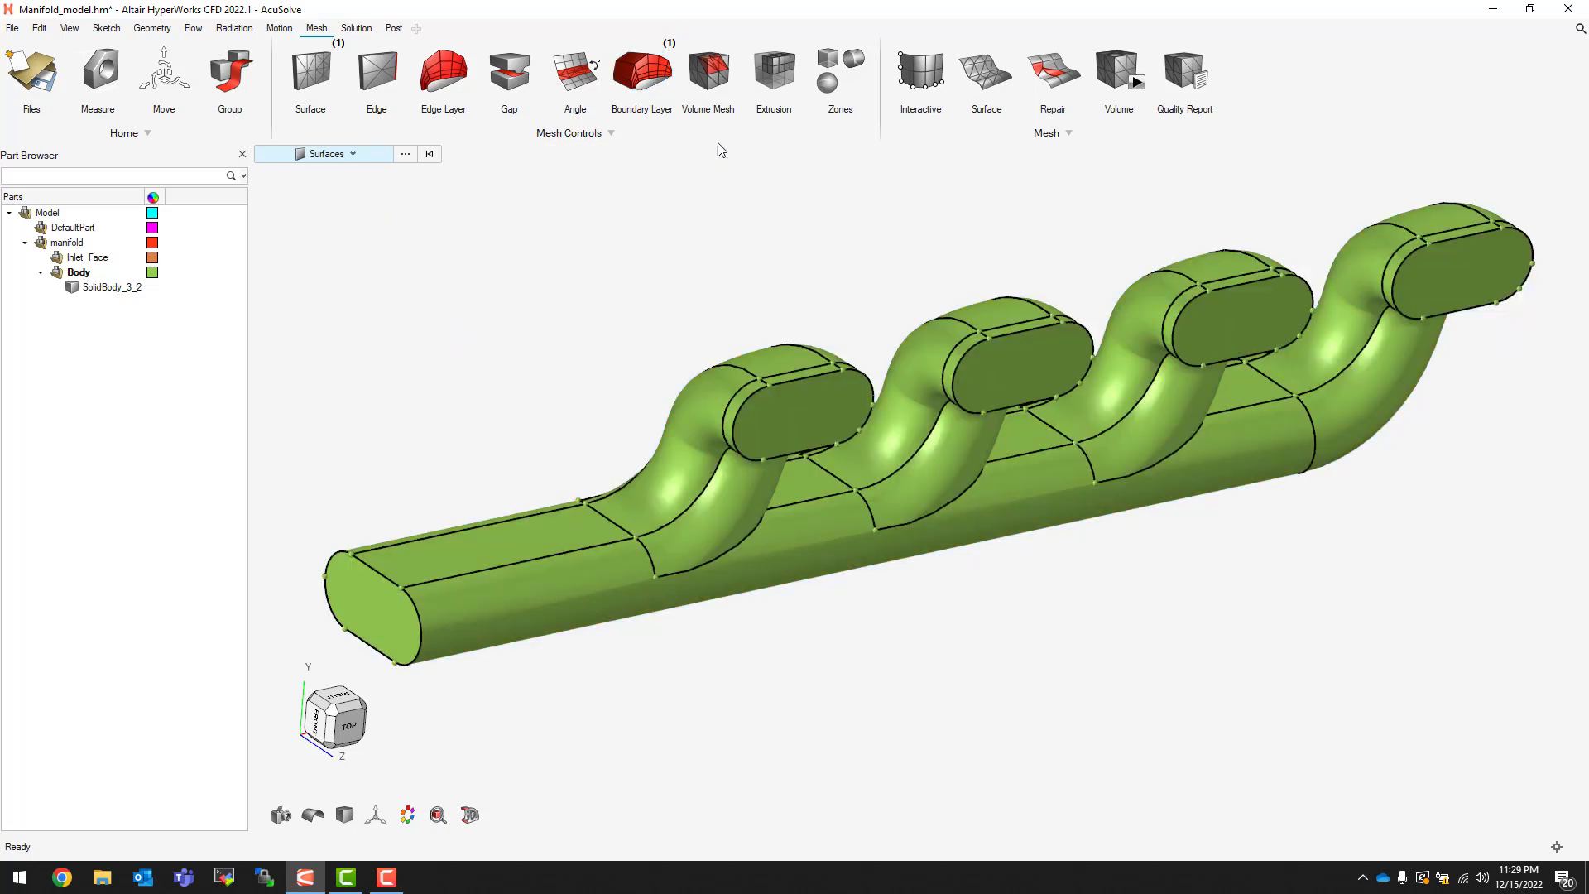
Step: Add a volume mesh control to the manifold solid with an average size of 0.01
{"action": "left_click", "coordinate": [710, 73]}
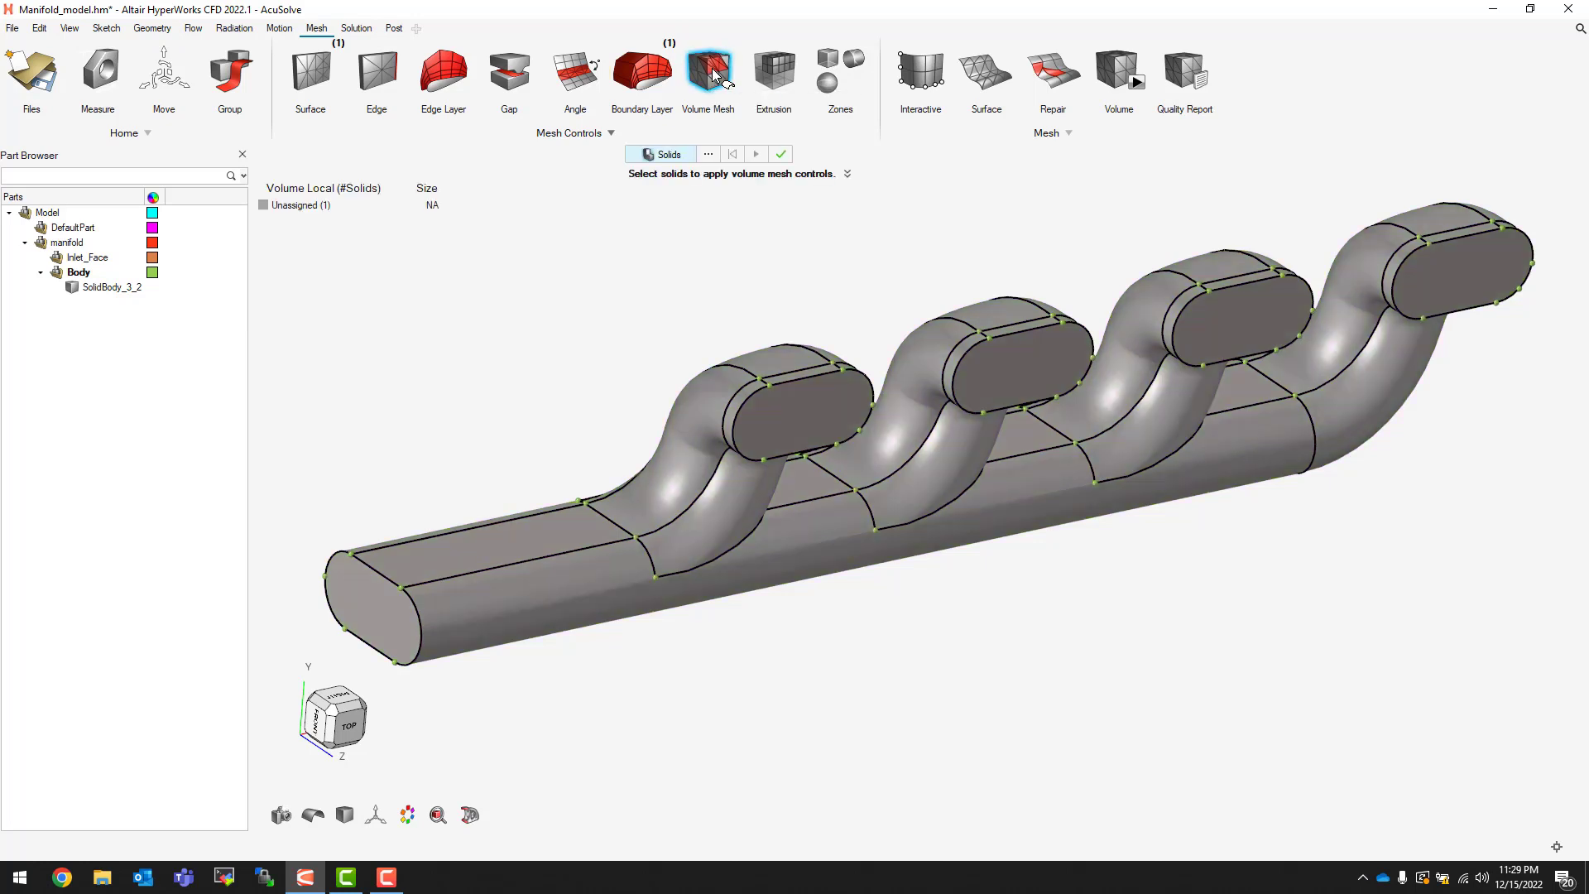
{"action": "left_click", "coordinate": [980, 372]}
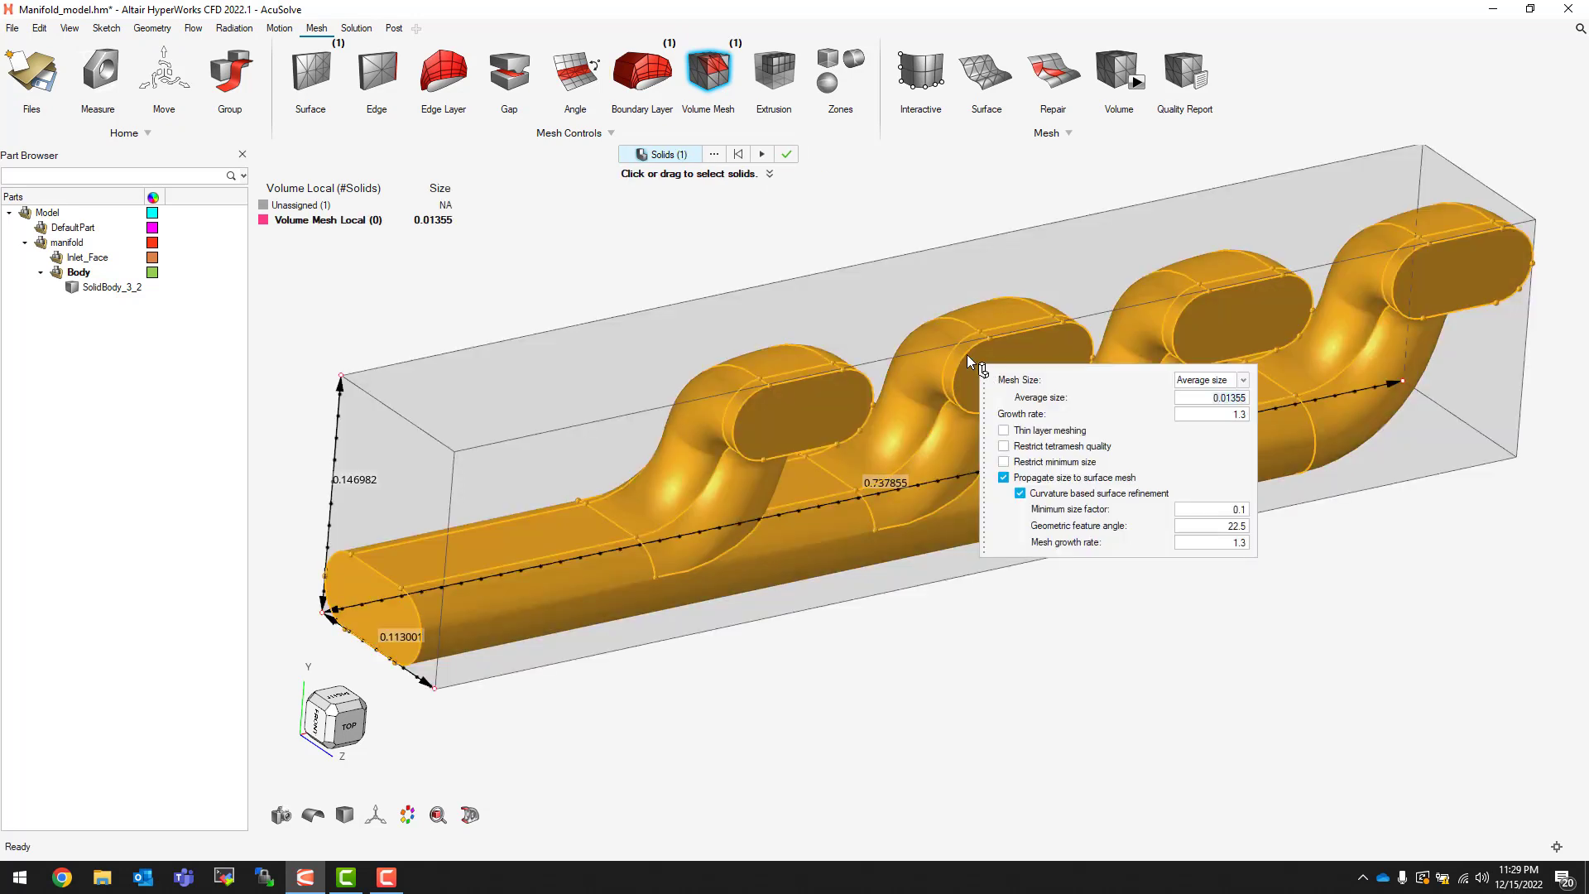
{"action": "double_click", "coordinate": [1235, 400]}
{"action": "key", "text": "BackSpace"}
{"action": "type", "text": "0.01"}
{"action": "left_click", "coordinate": [786, 155]}
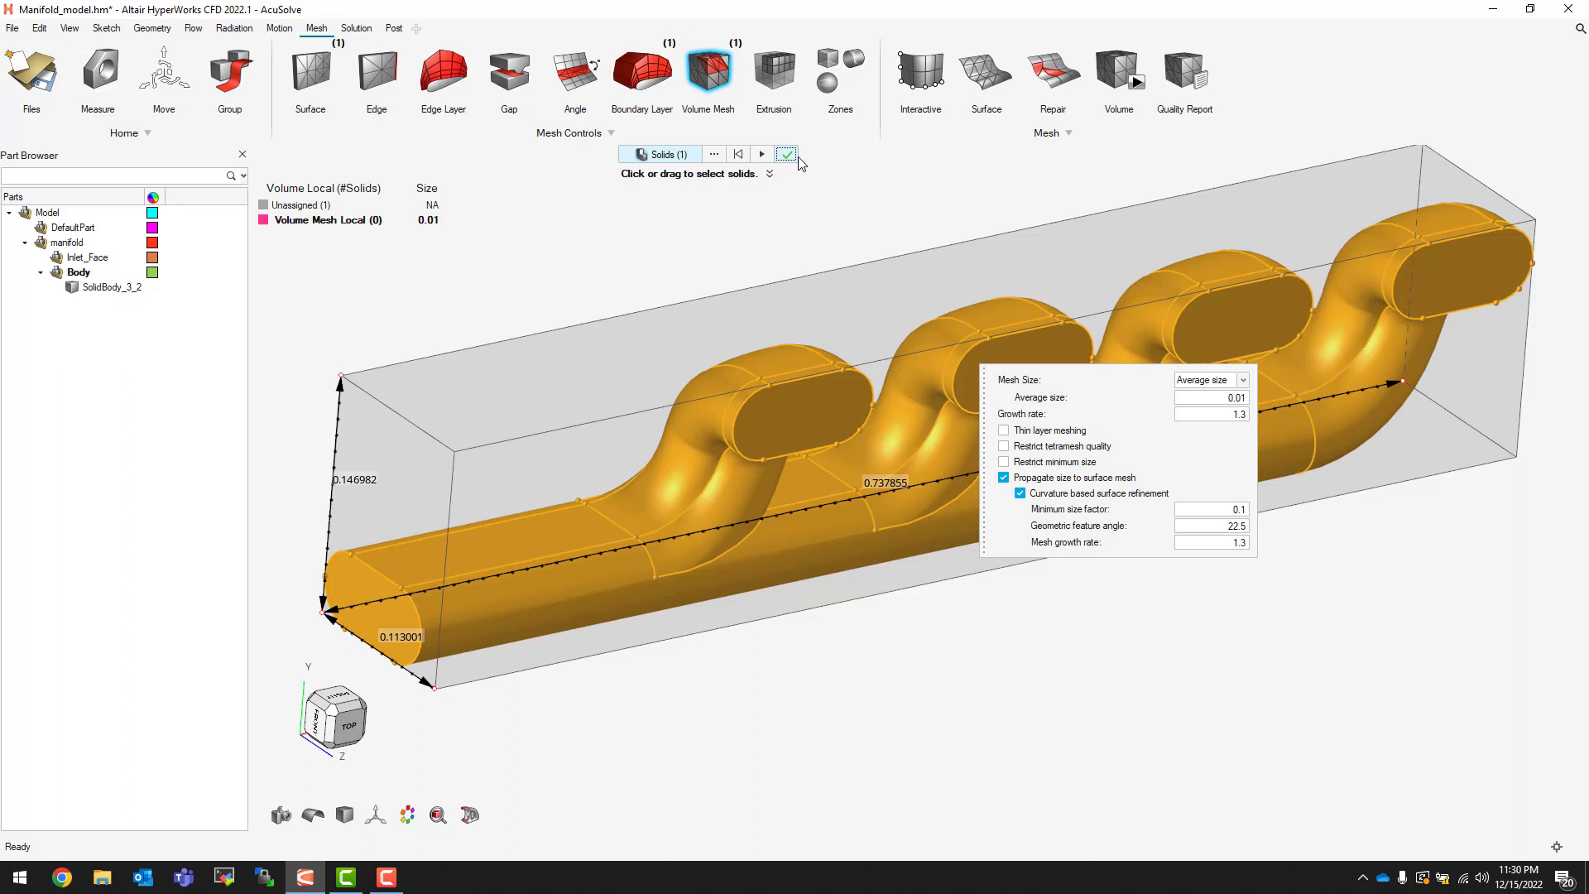
{"action": "left_click", "coordinate": [786, 156]}
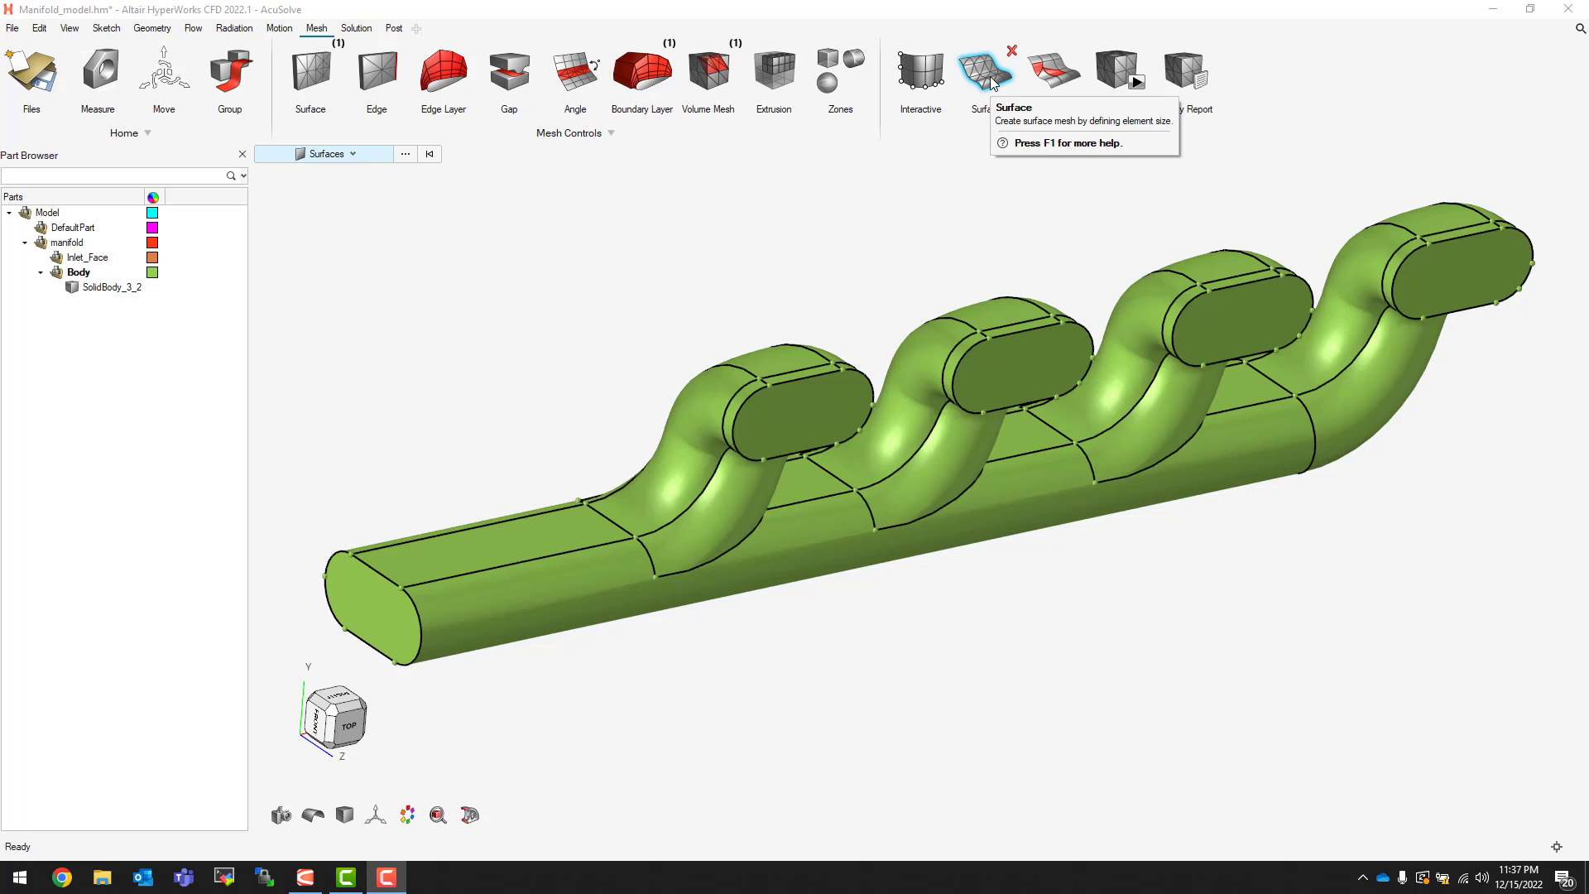
Step: Generate the surface and volume mesh, keeping the average element size at 0.01355 and boundary layers on fluid domains only
{"action": "left_click", "coordinate": [1121, 79]}
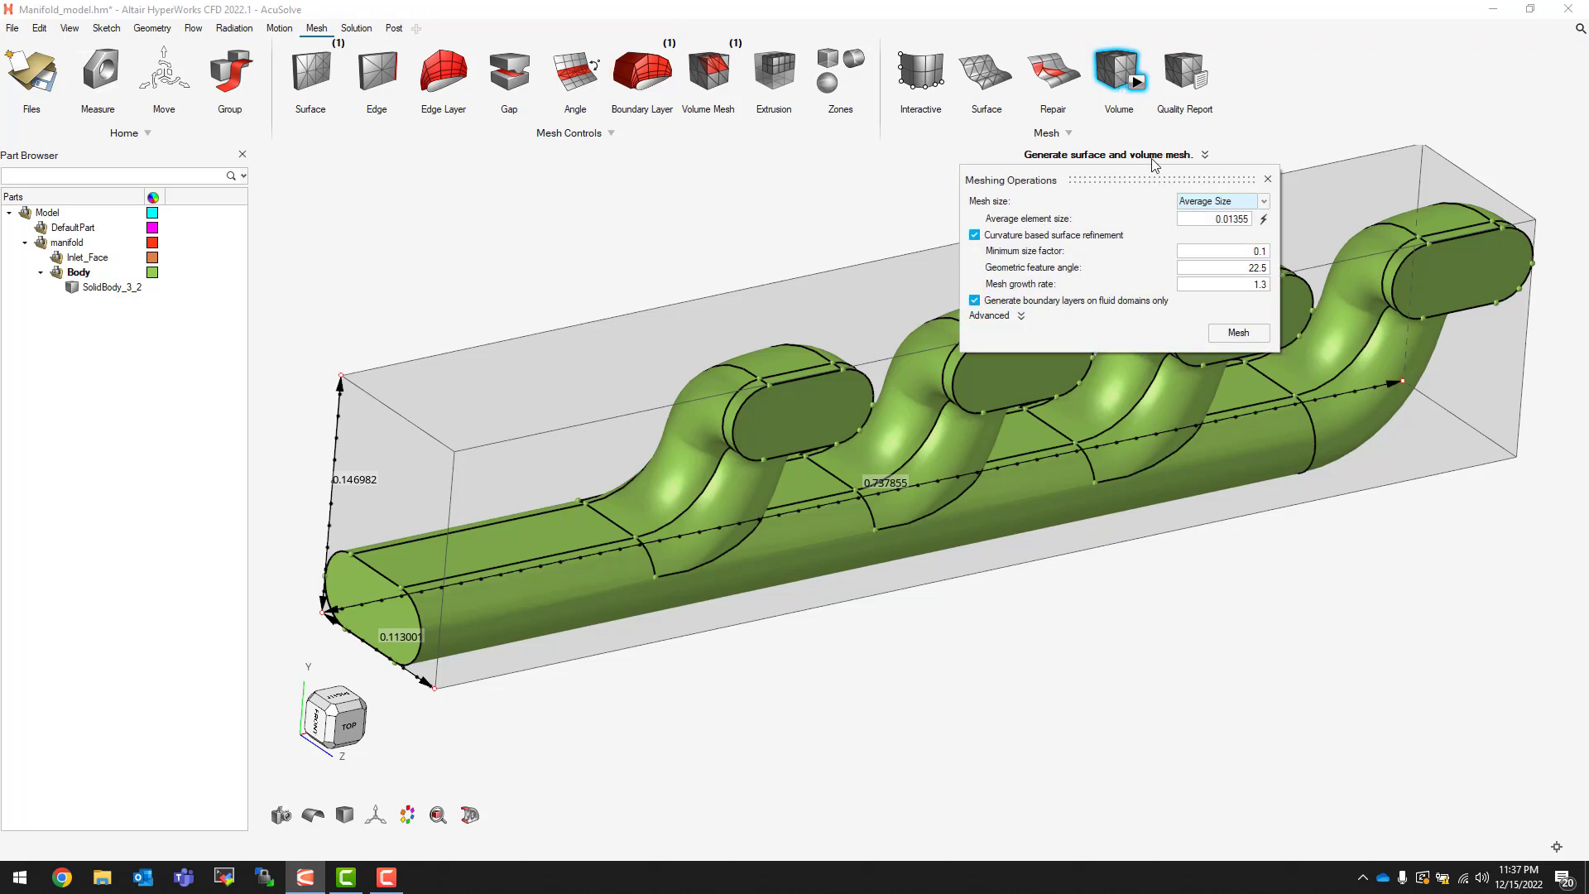
{"action": "left_click_drag", "start_coordinate": [1144, 179], "coordinate": [1027, 173]}
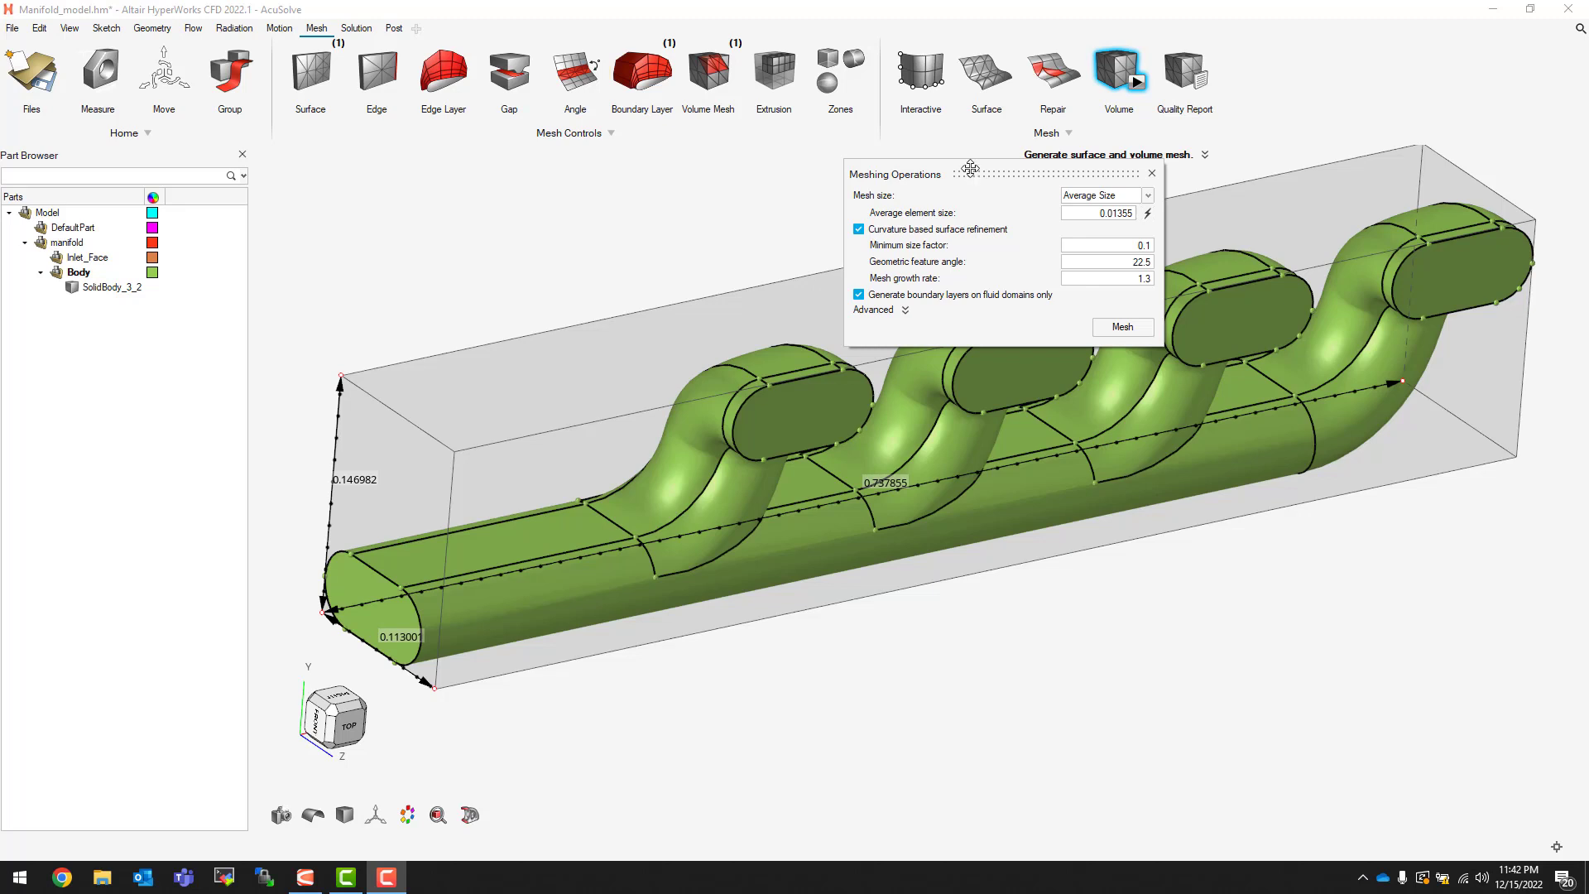
{"action": "left_click", "coordinate": [1122, 327]}
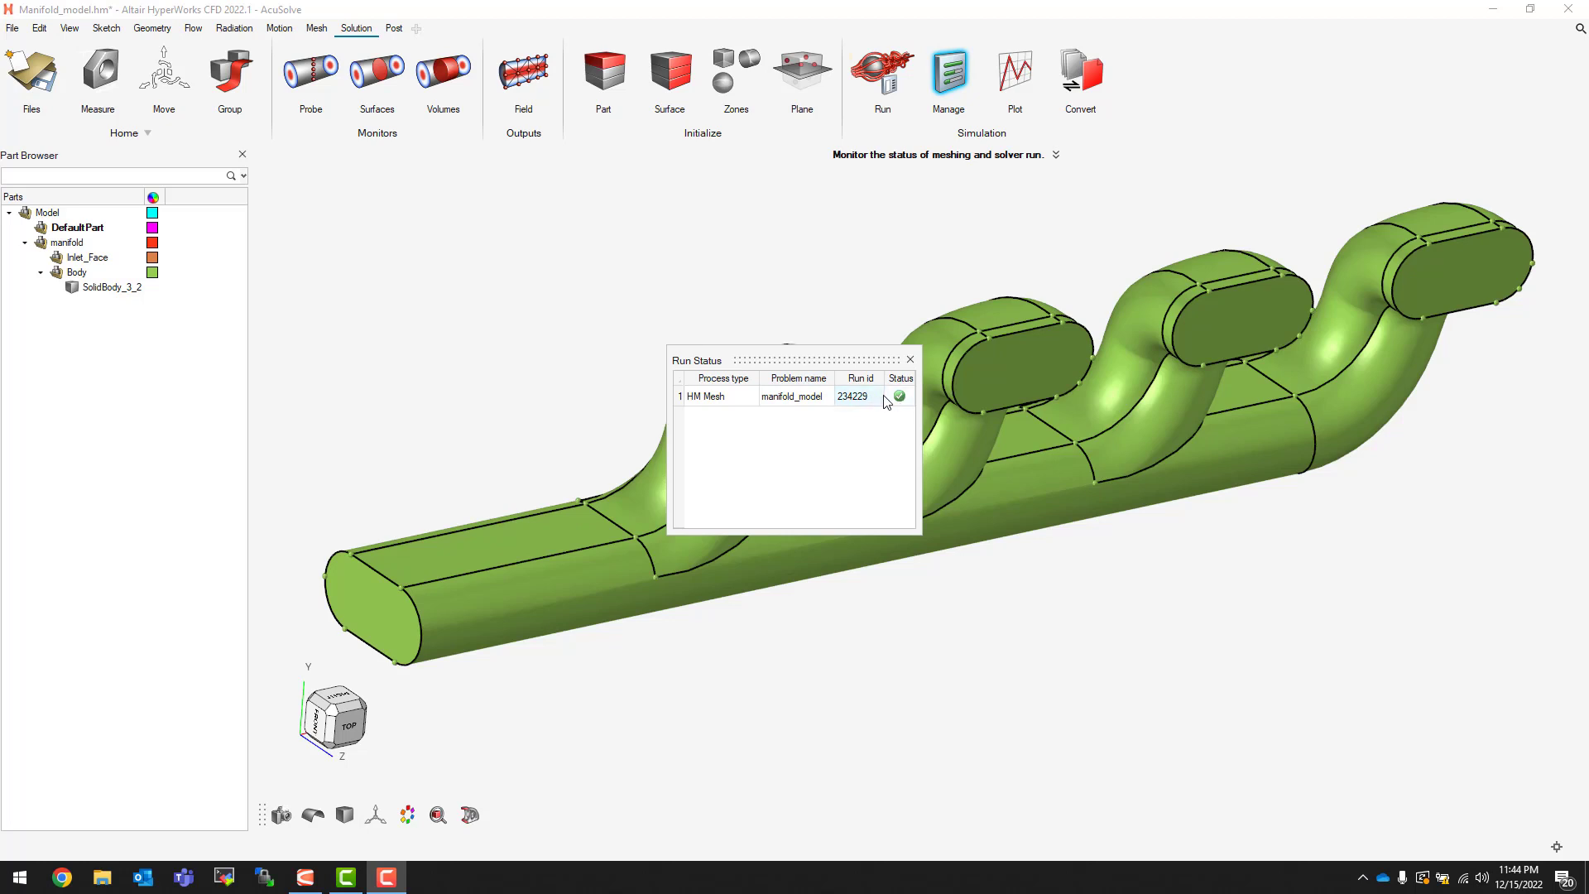
Step: Review the meshing run's log file and examine the generated mesh around the runner end faces
{"action": "right_click", "coordinate": [802, 402]}
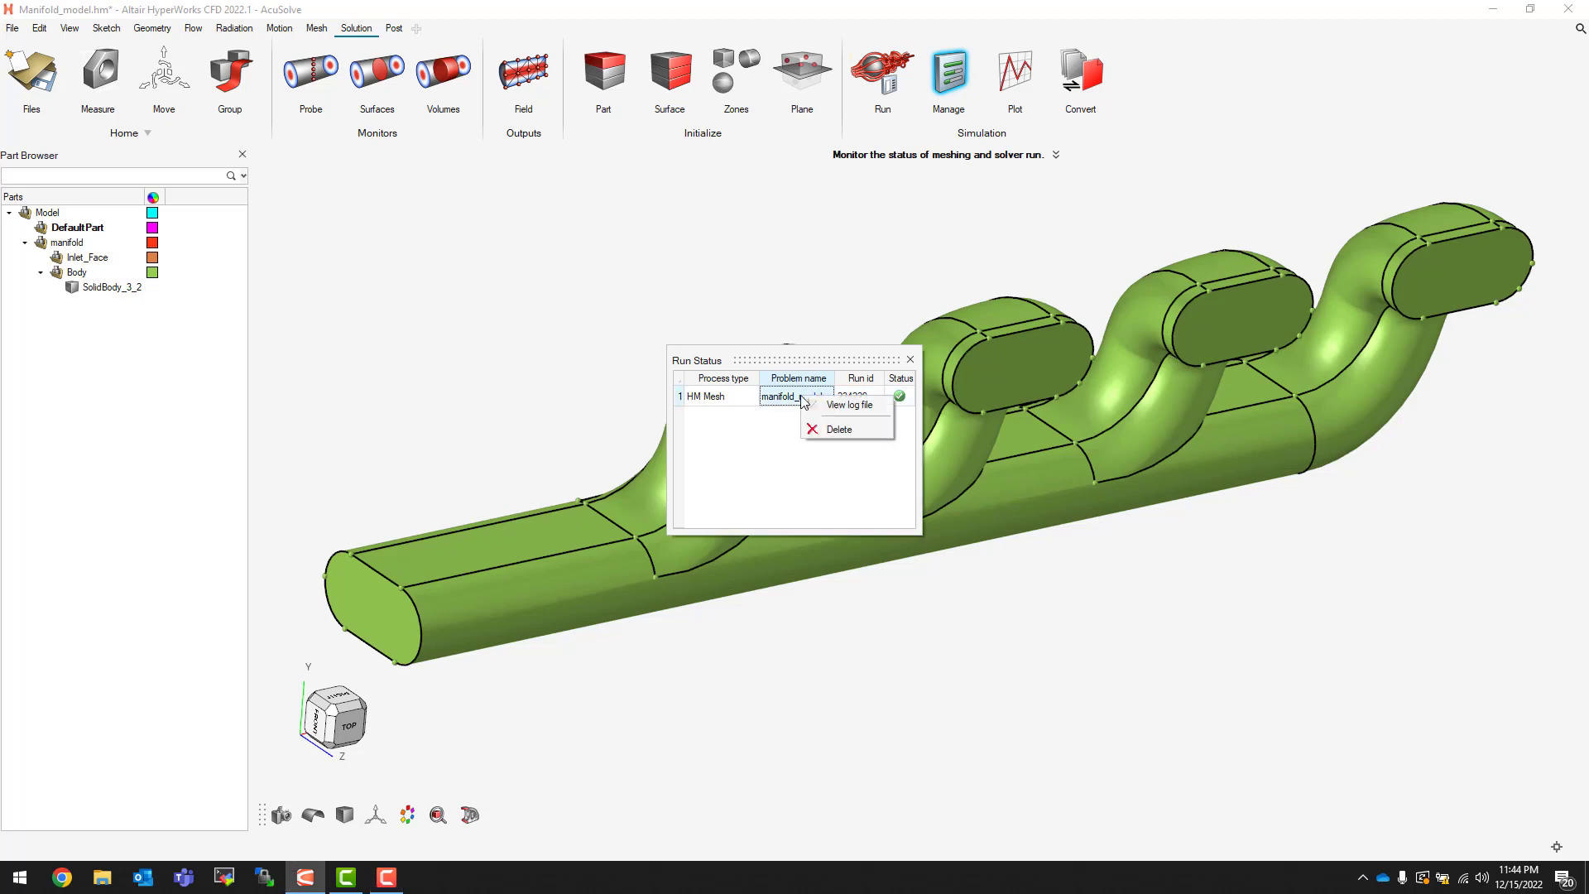
{"action": "left_click", "coordinate": [852, 405]}
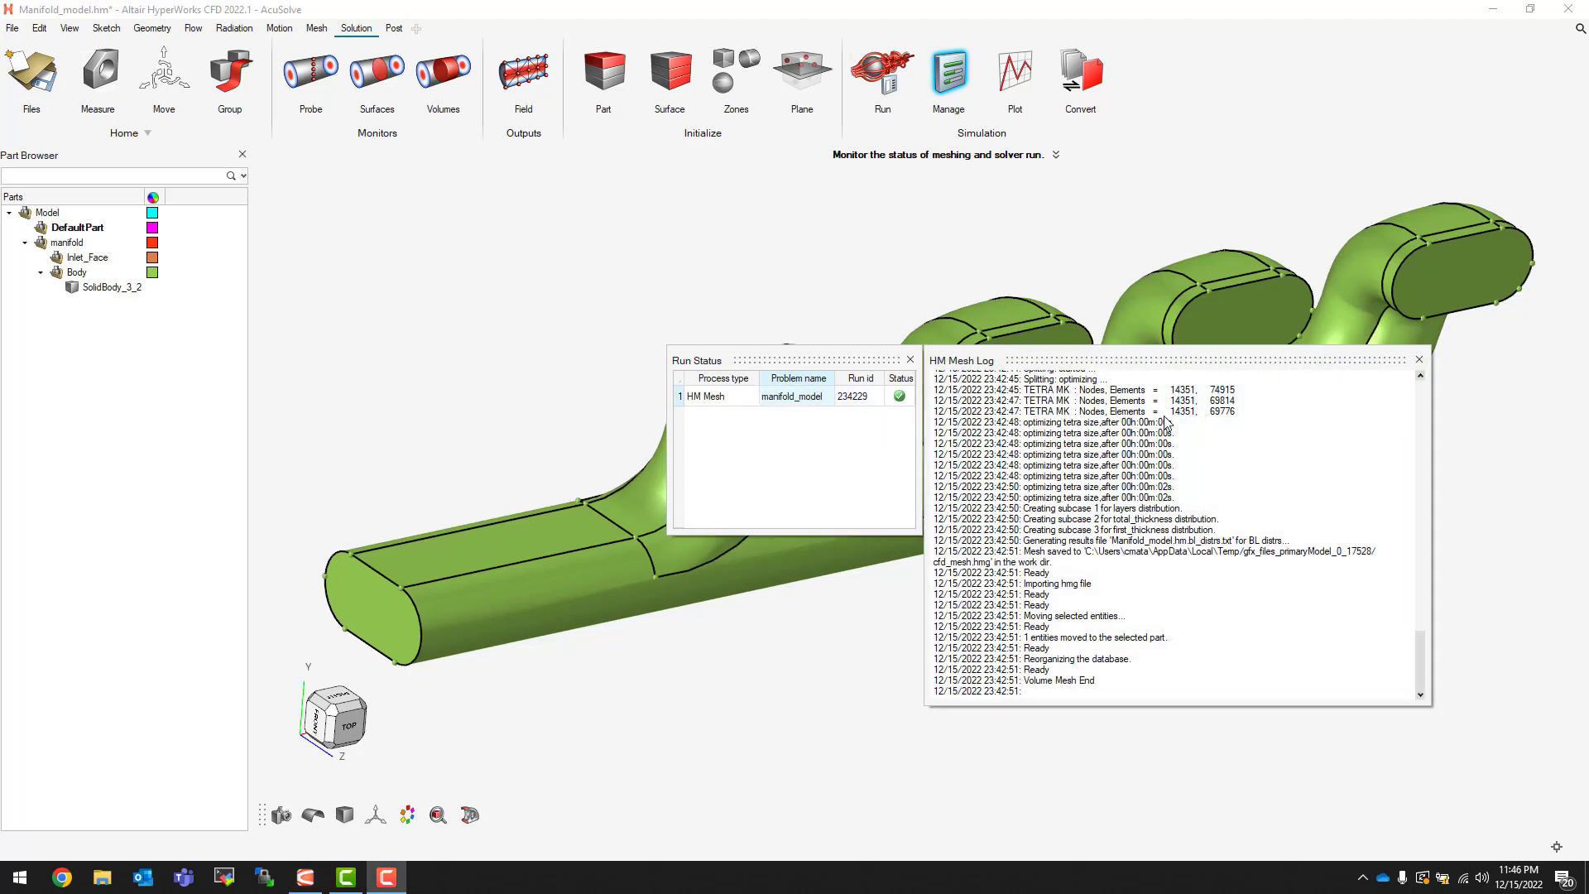
{"action": "left_click", "coordinate": [1418, 359]}
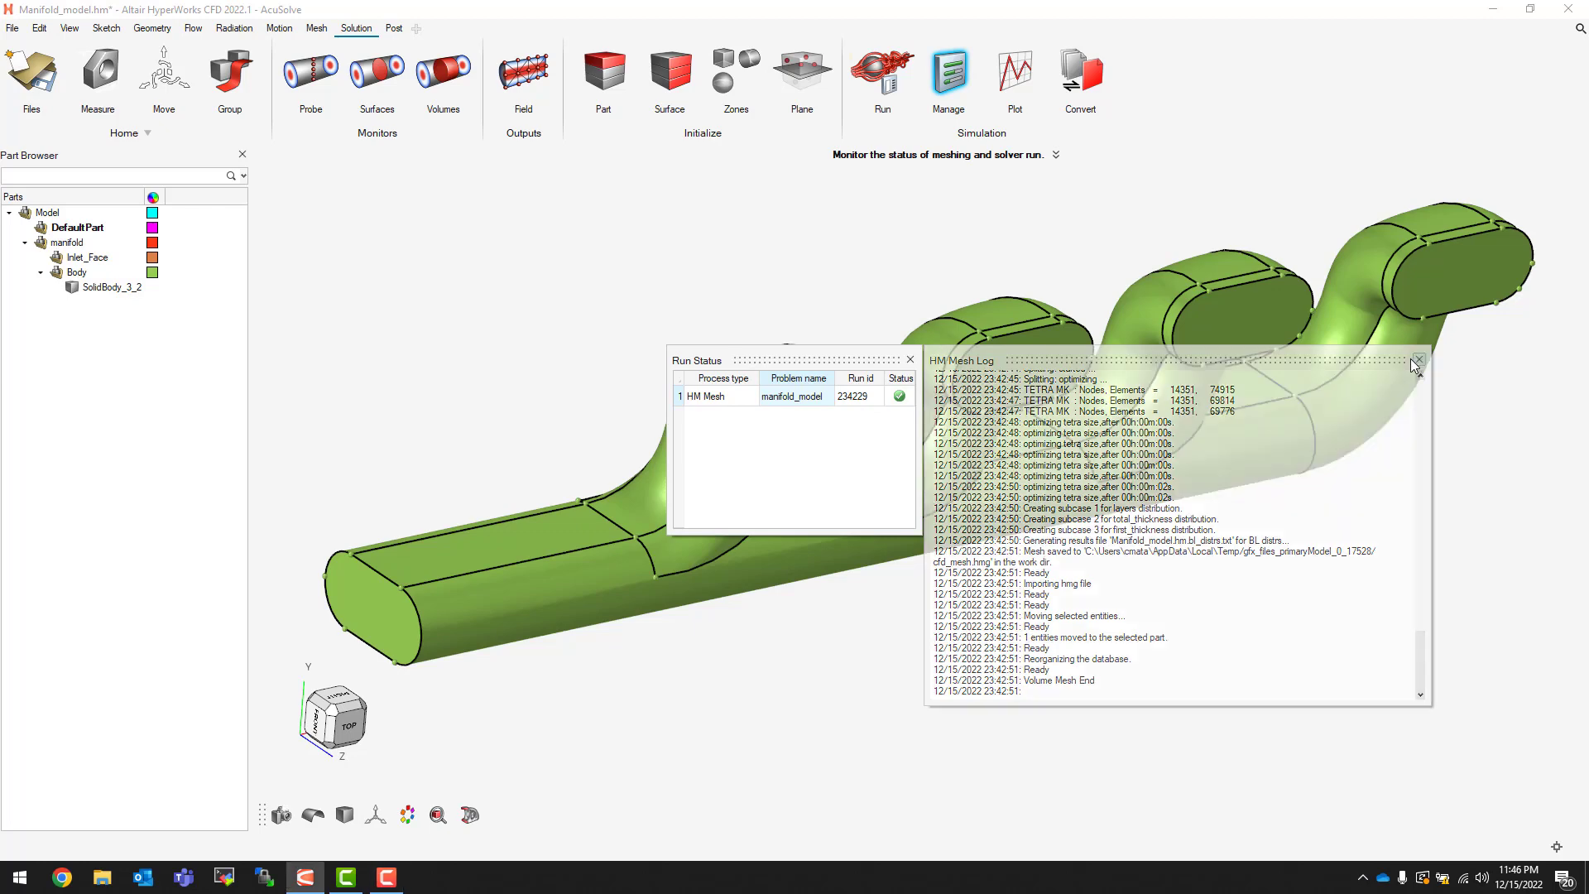
{"action": "left_click", "coordinate": [911, 360]}
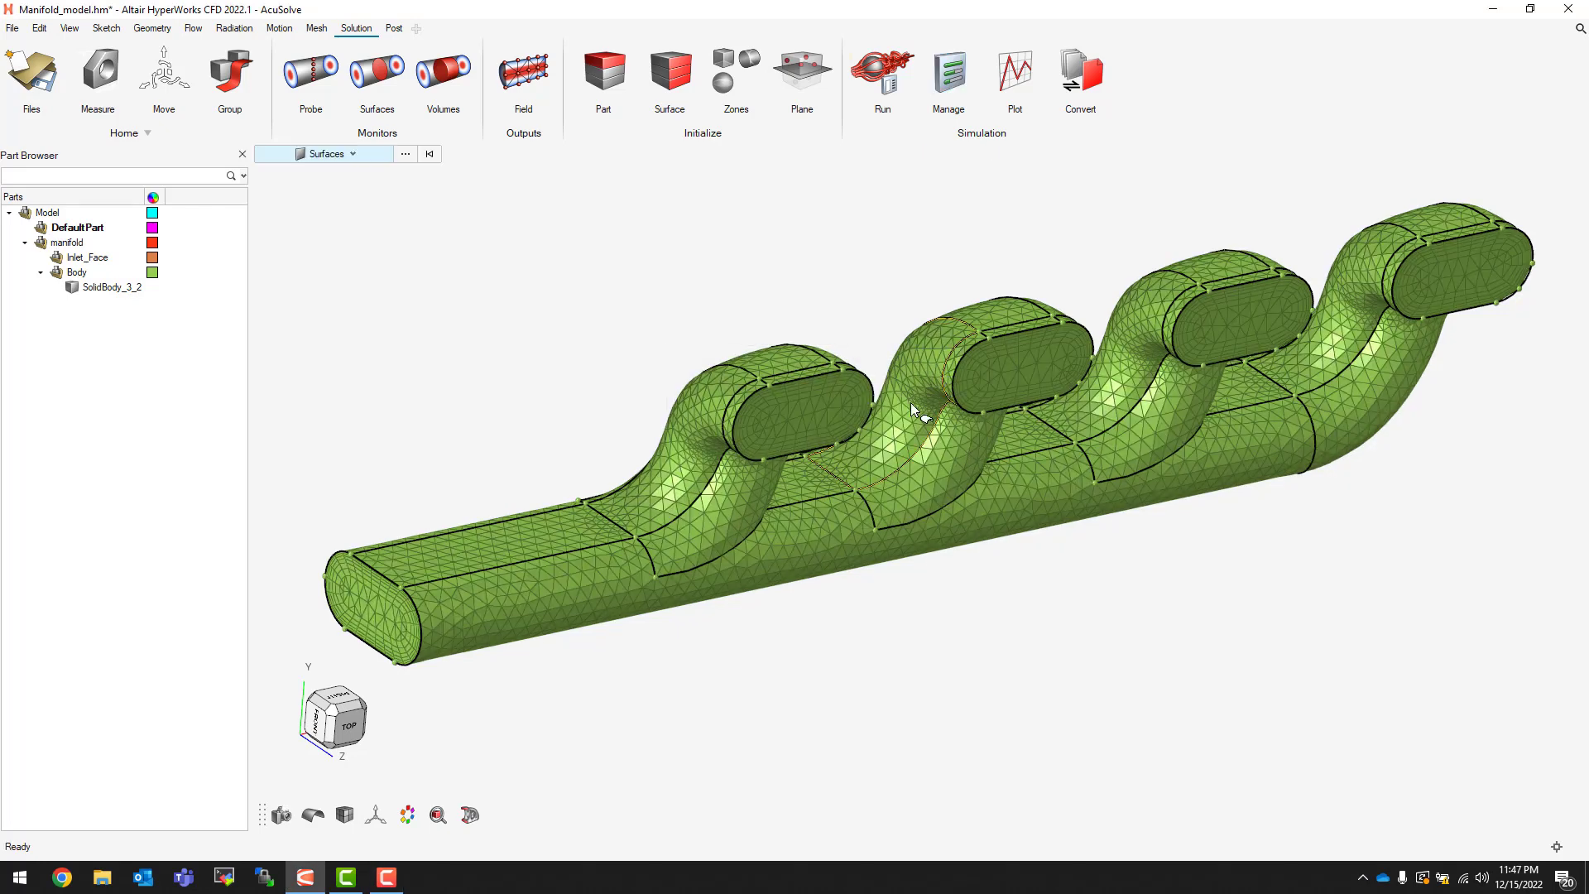
{"action": "middle_click_drag", "start_coordinate": [638, 369], "coordinate": [646, 378]}
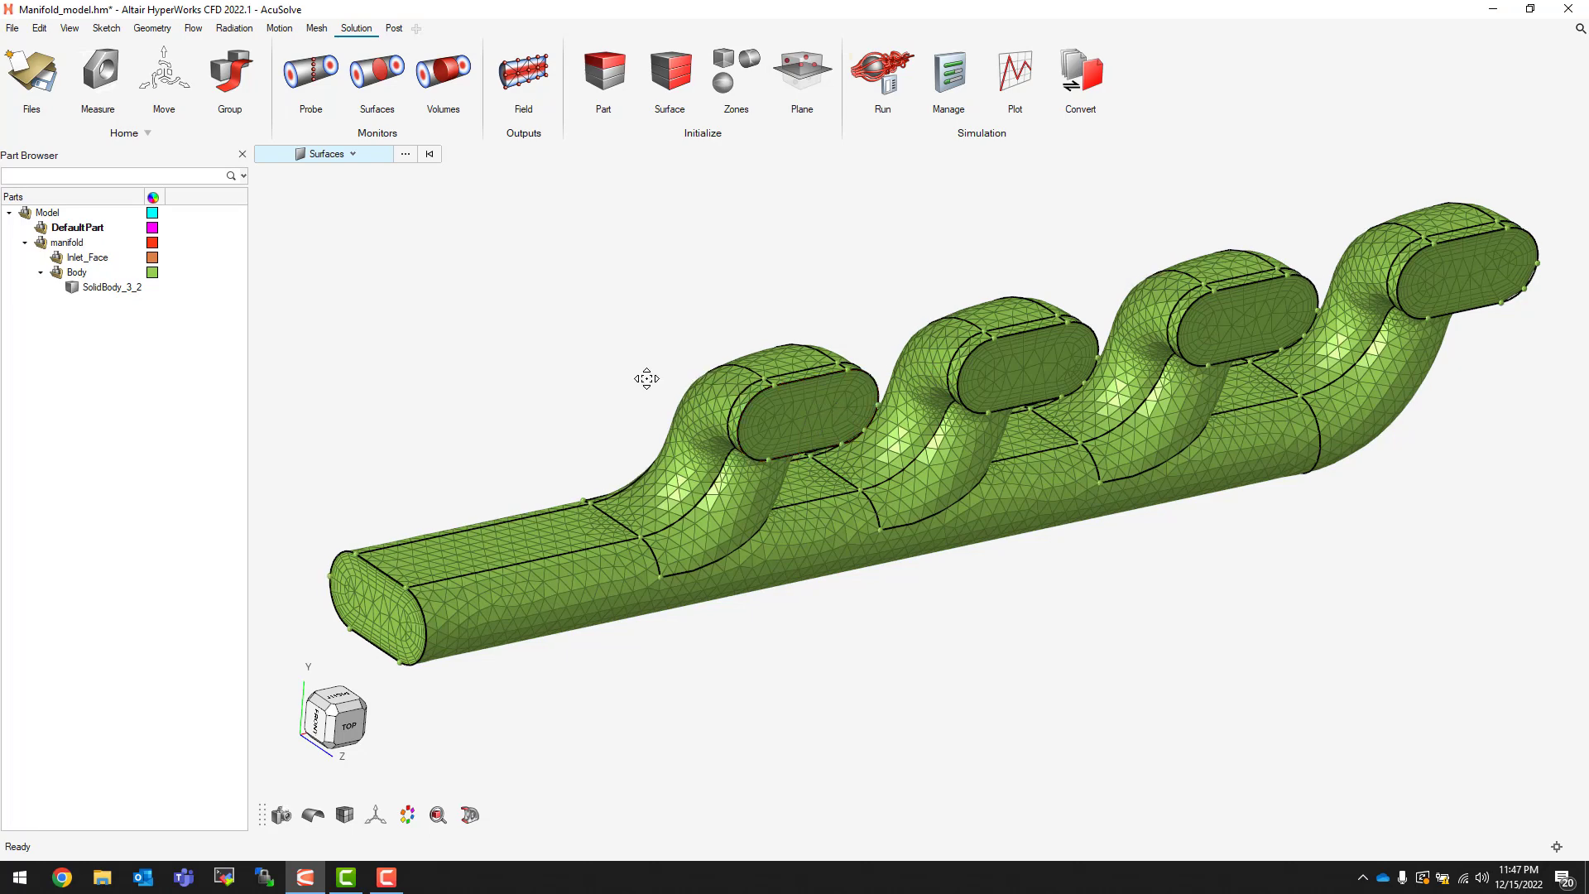
{"action": "scroll", "coordinate": [824, 422], "scroll_direction": "up", "scroll_amount": 4}
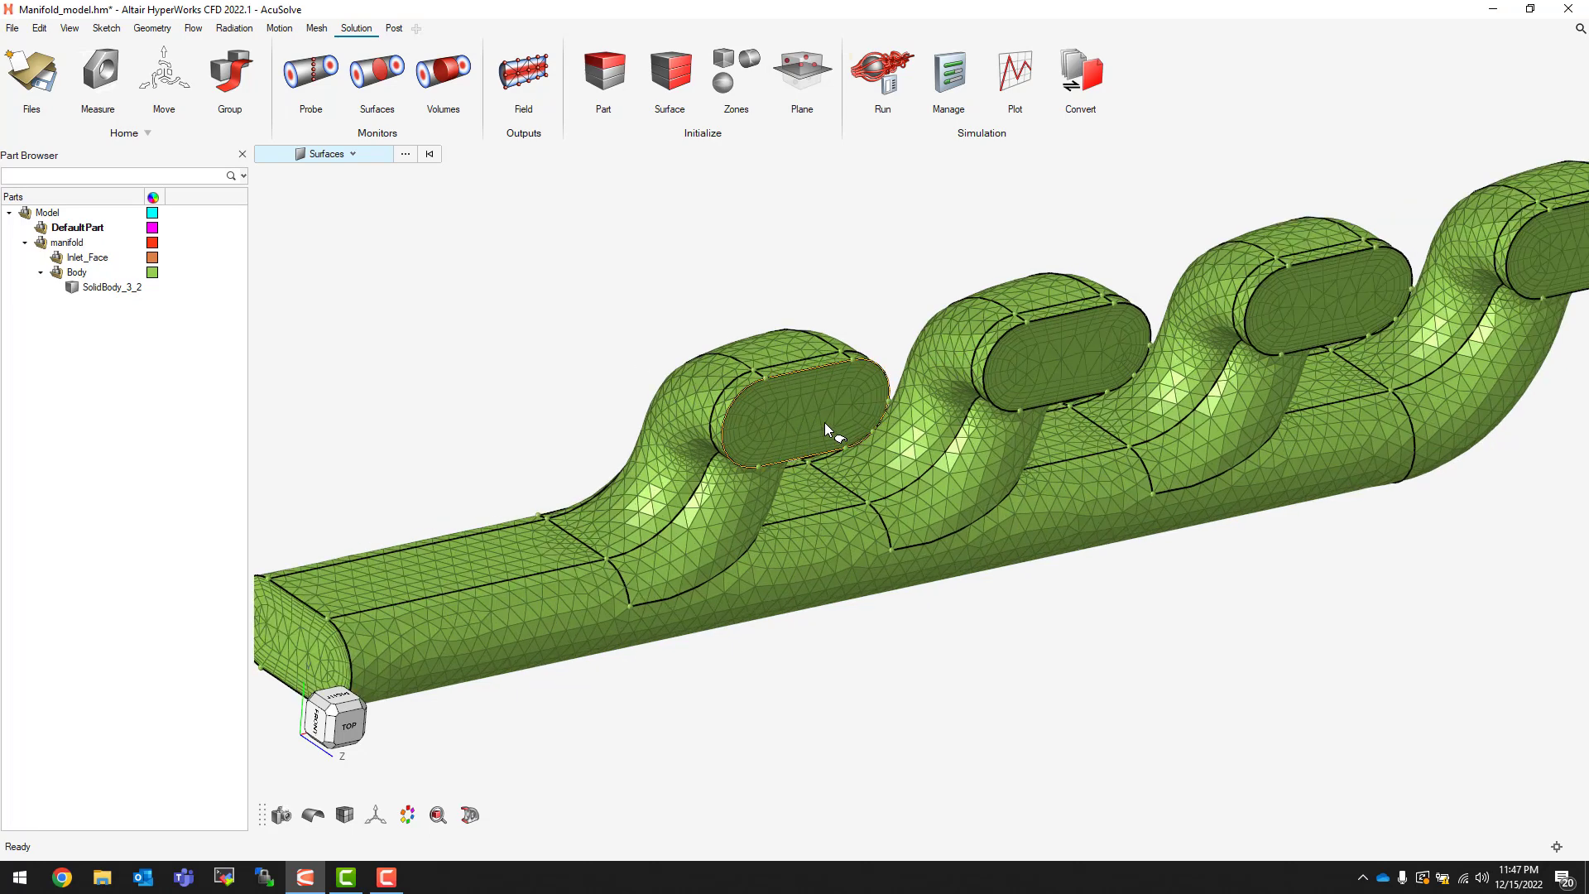
{"action": "scroll", "coordinate": [824, 422], "scroll_direction": "up", "scroll_amount": 1}
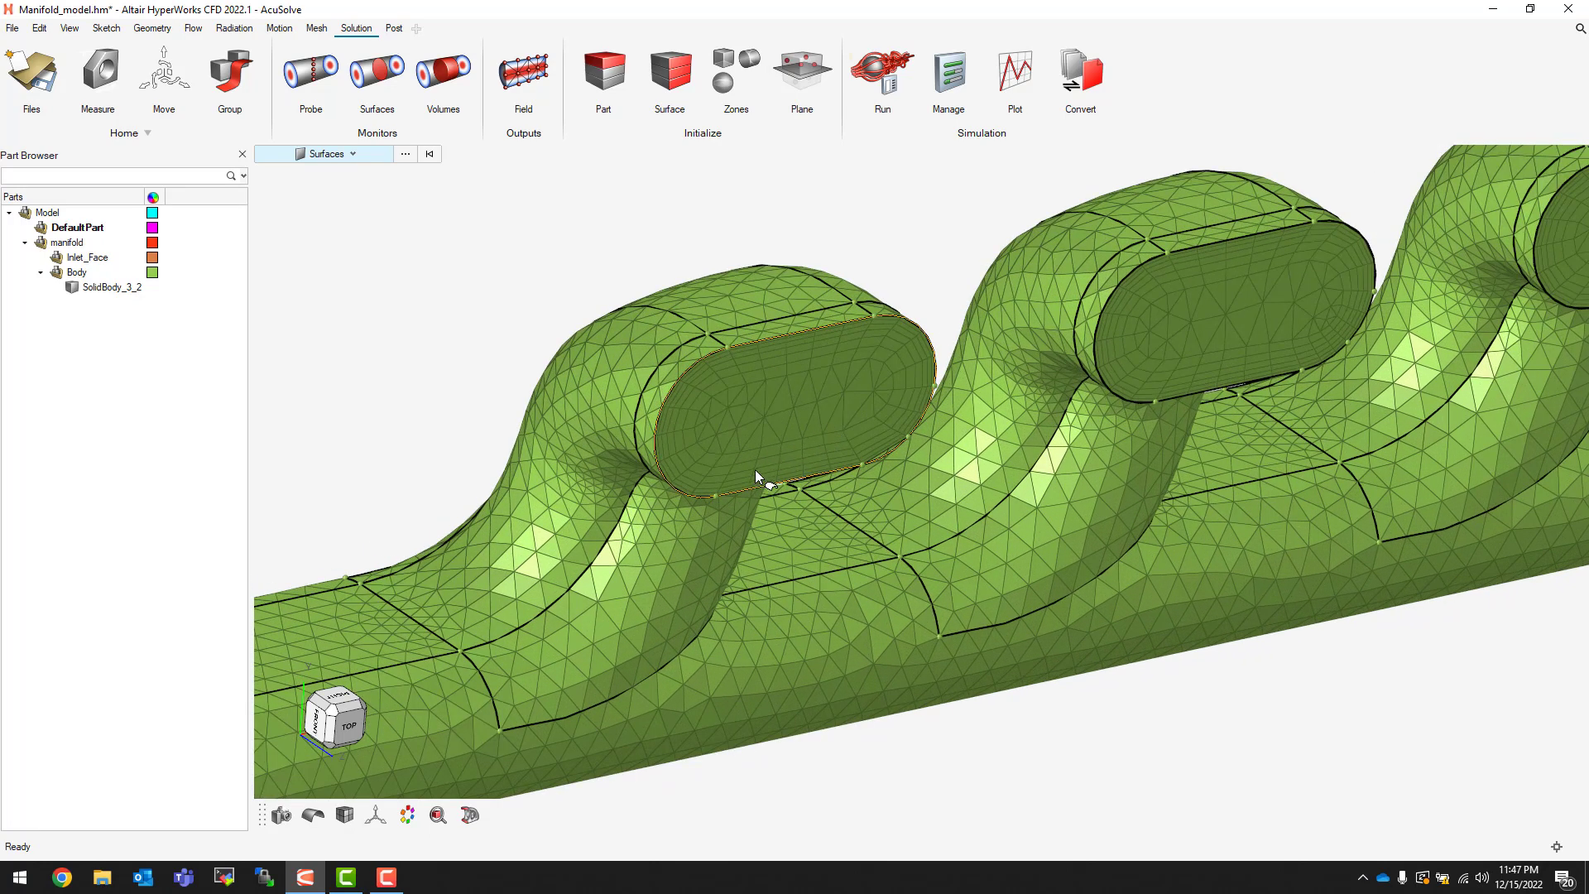
{"action": "scroll", "coordinate": [766, 440], "scroll_direction": "down", "scroll_amount": 2}
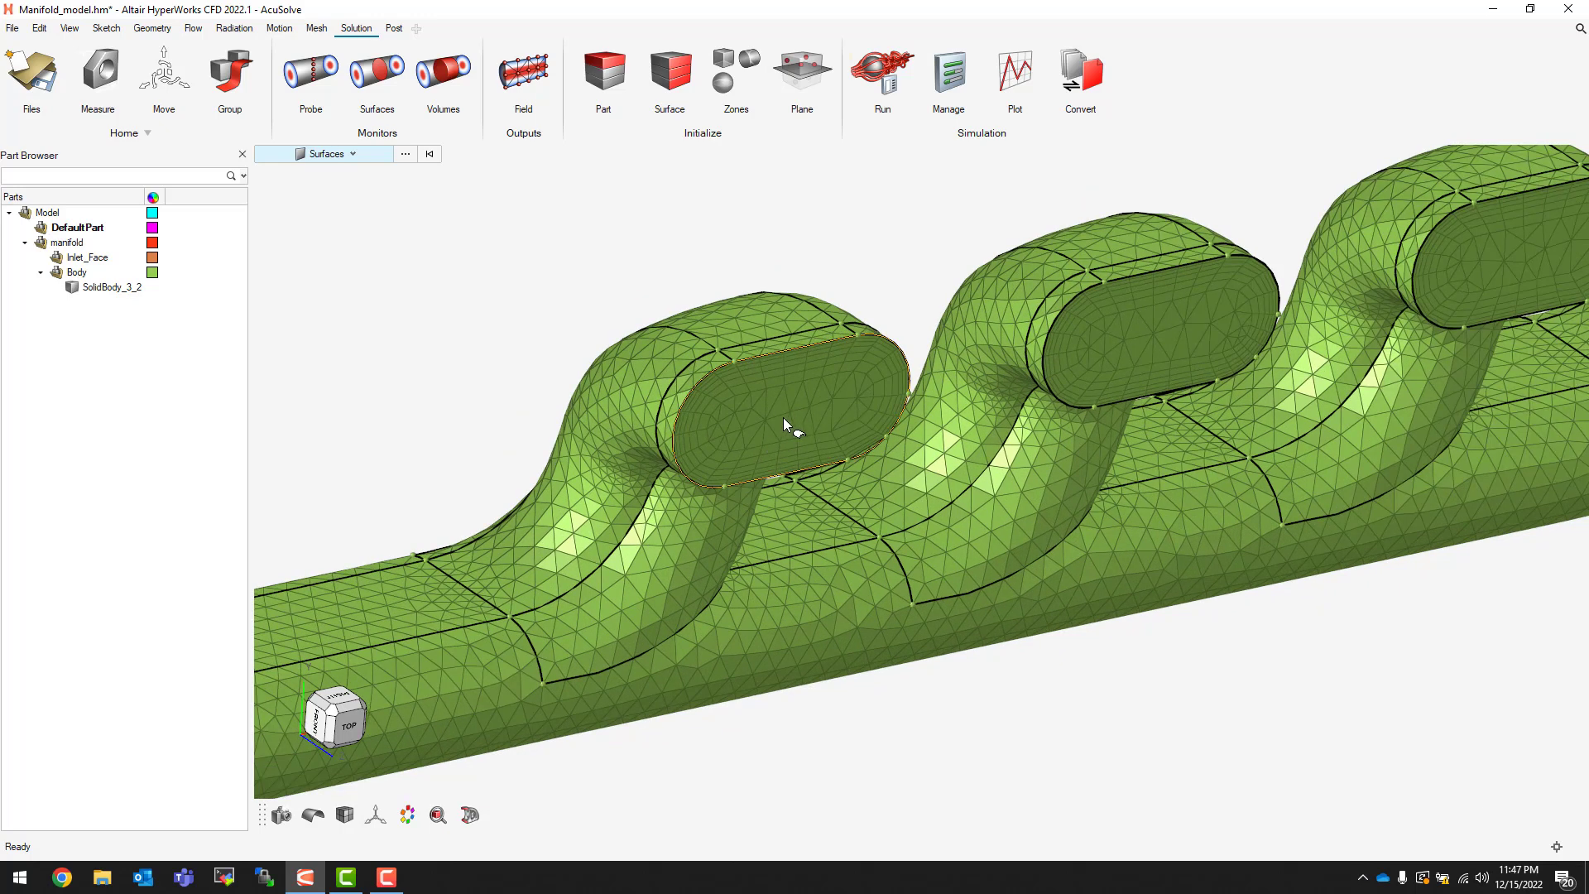
{"action": "scroll", "coordinate": [786, 418], "scroll_direction": "down", "scroll_amount": 2}
{"action": "scroll", "coordinate": [792, 418], "scroll_direction": "down", "scroll_amount": 2}
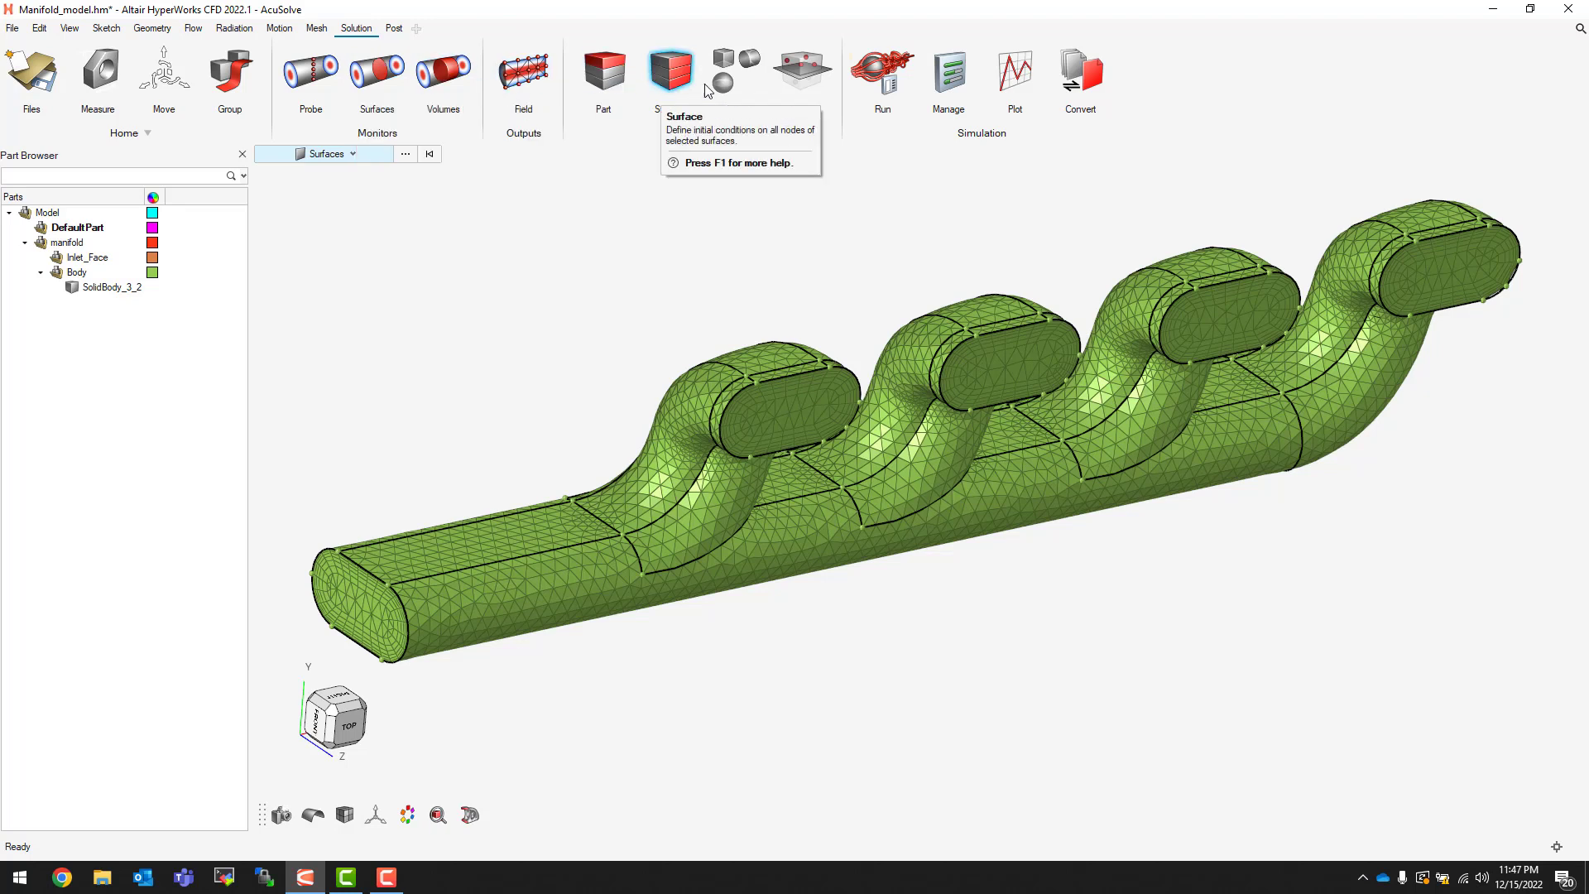
Step: Run the AcuSolve simulation for manifold_model using Intel MPI parallel processing on 4 processors
{"action": "left_click", "coordinate": [884, 71]}
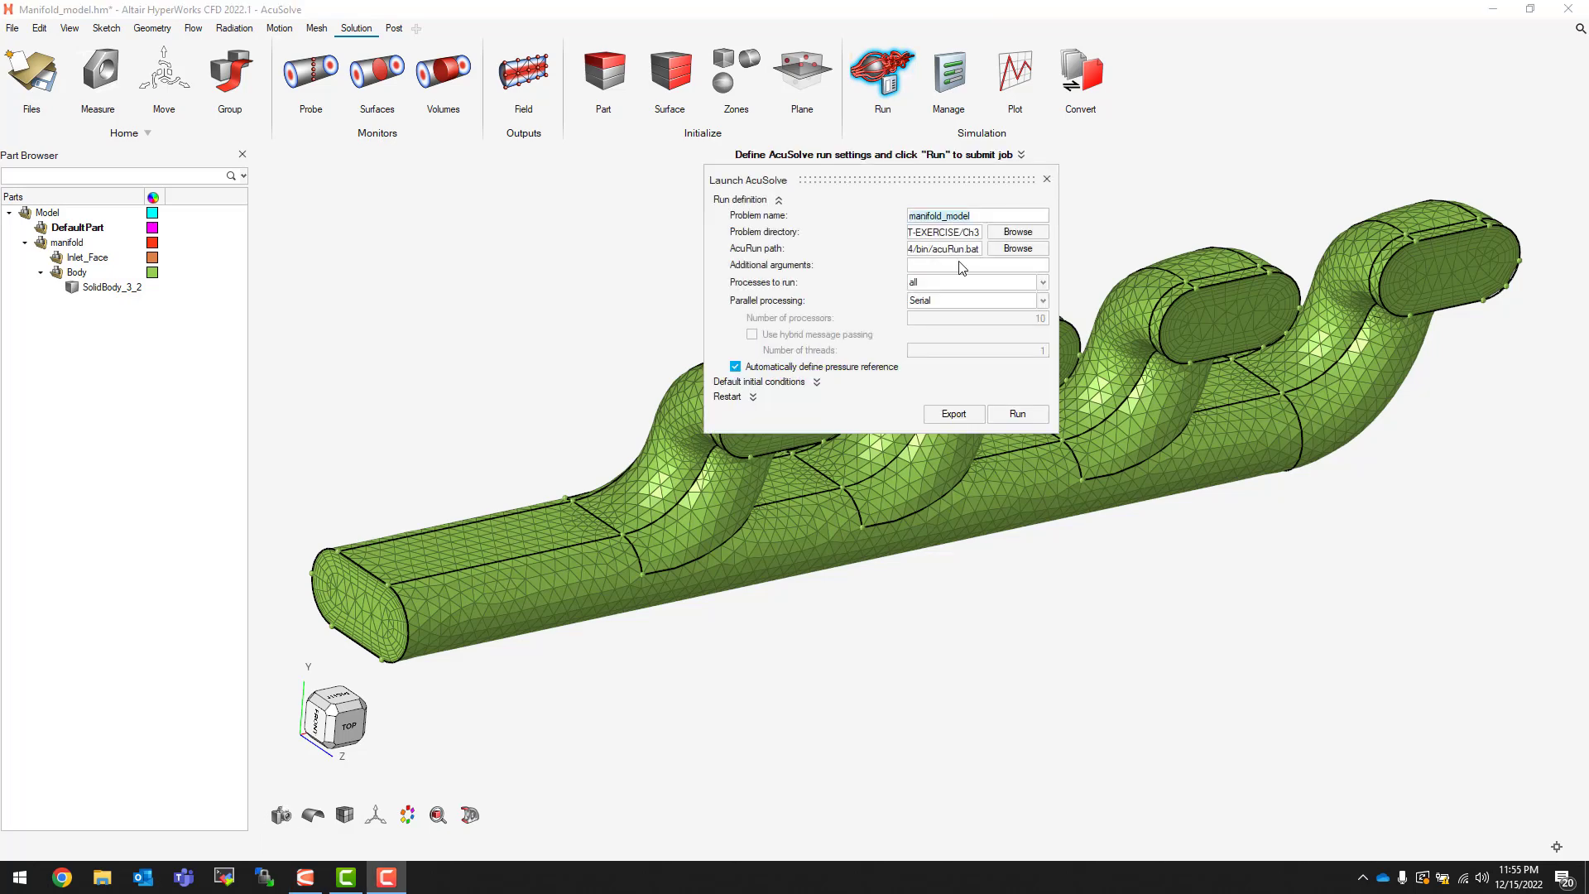
{"action": "left_click", "coordinate": [983, 216]}
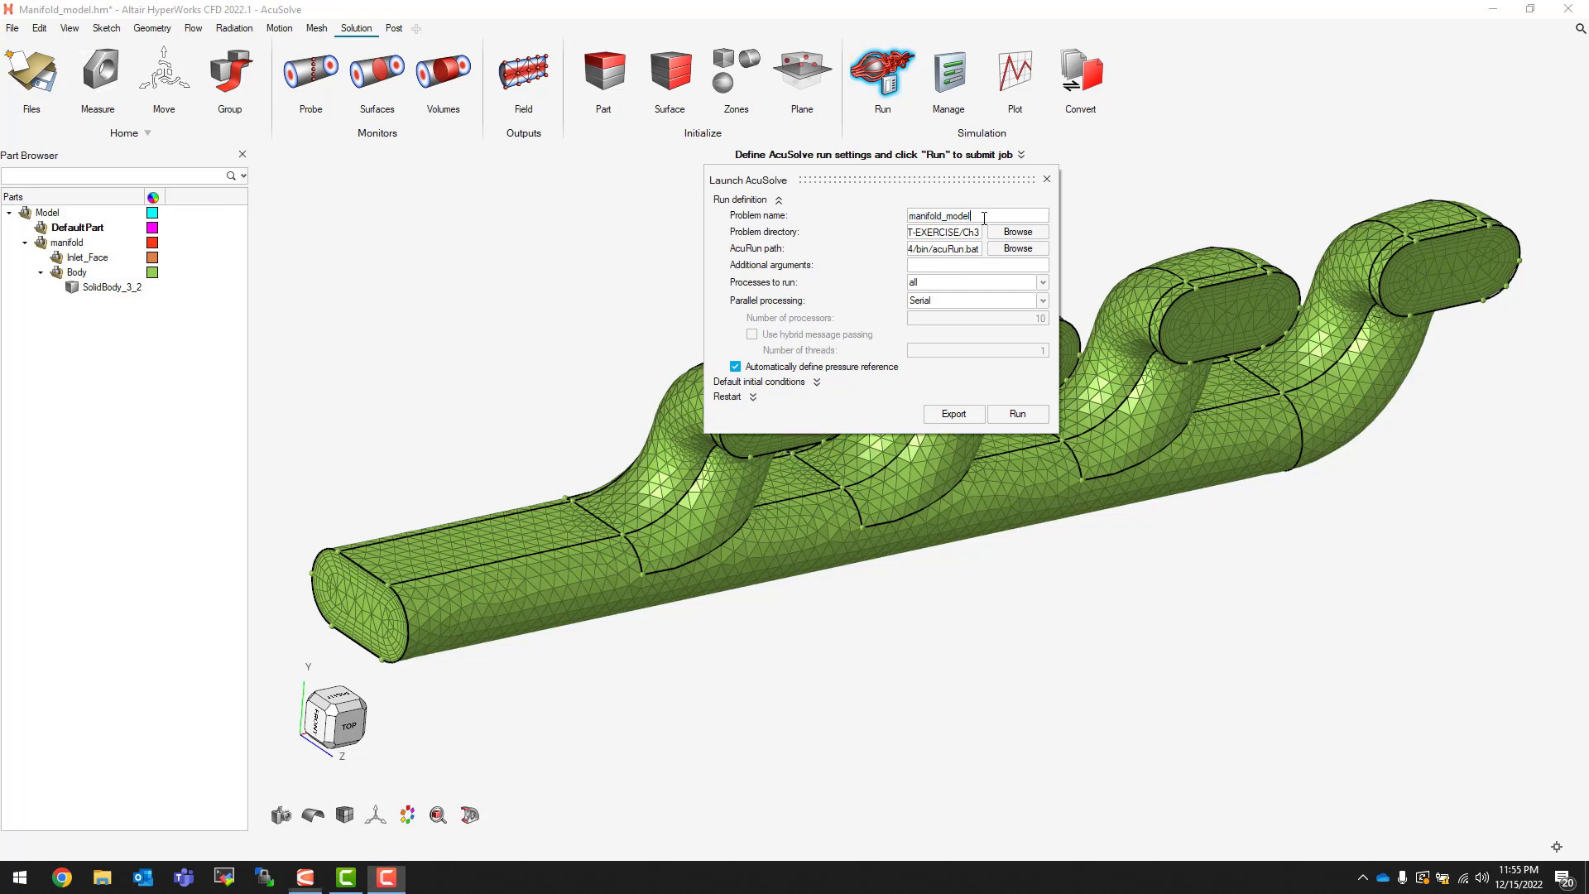
{"action": "double_click", "coordinate": [984, 216]}
{"action": "left_click", "coordinate": [993, 218]}
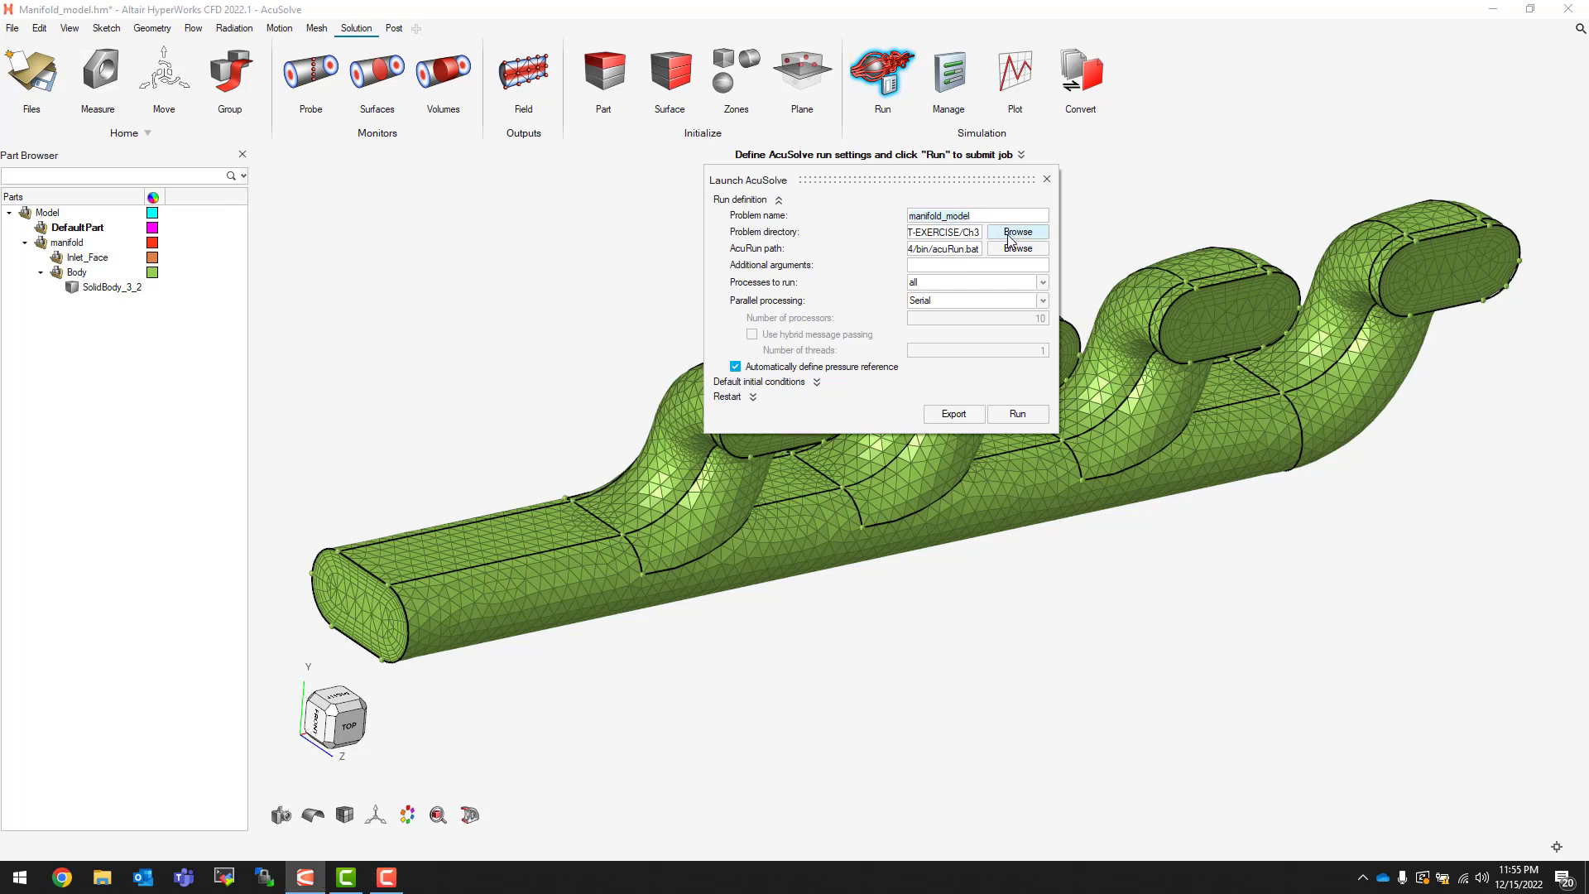
{"action": "left_click", "coordinate": [954, 303]}
{"action": "left_click", "coordinate": [968, 326]}
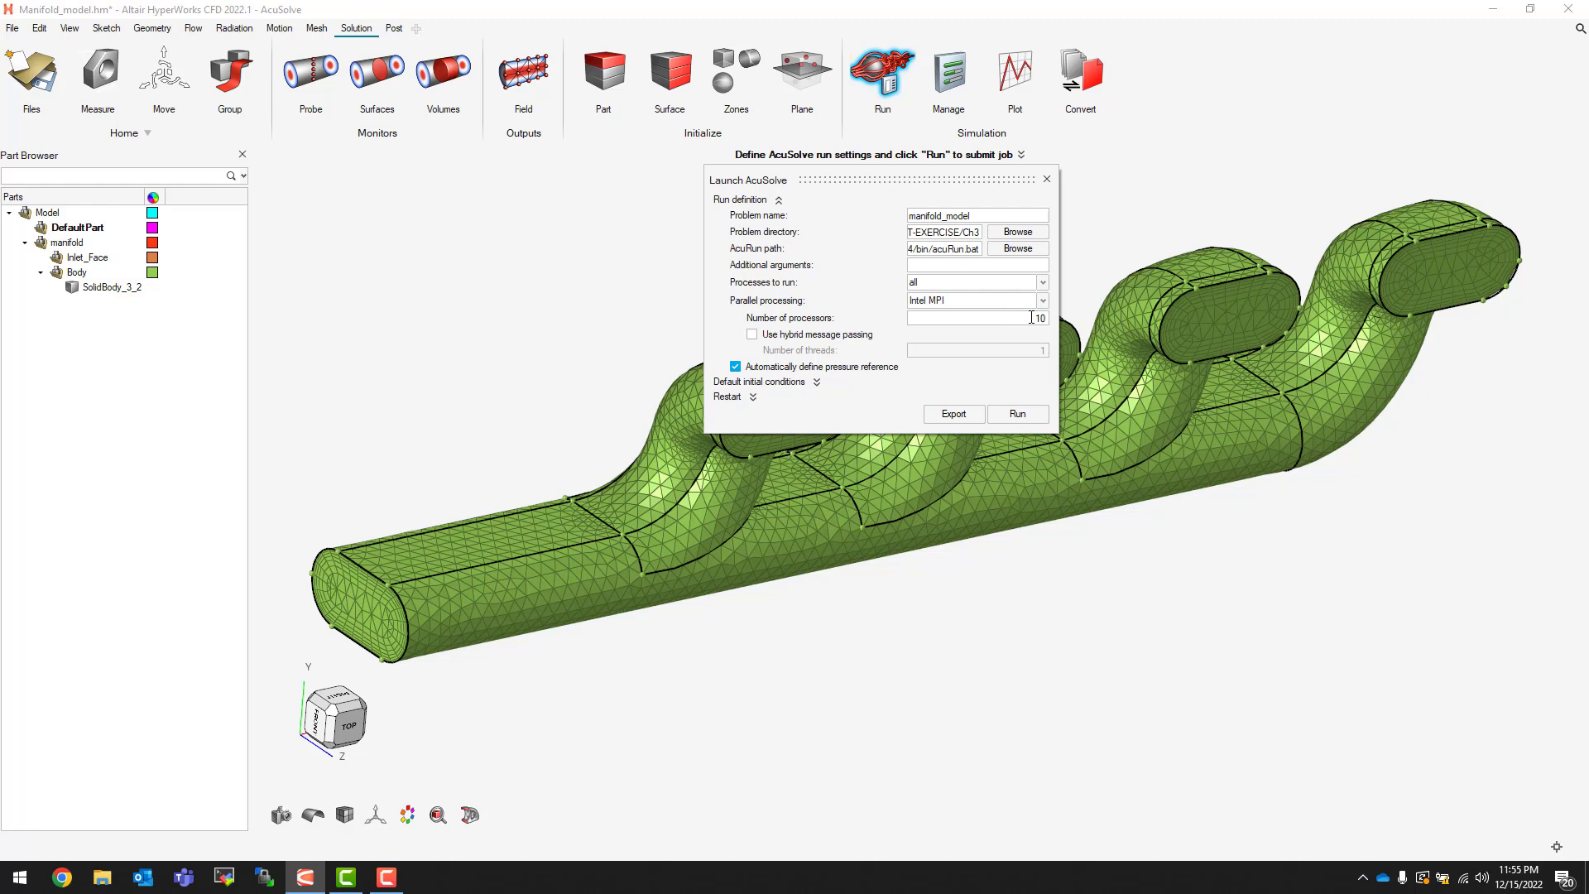
{"action": "left_click", "coordinate": [1031, 318]}
{"action": "key", "text": "BackSpace"}
{"action": "key", "text": "BackSpace"}
{"action": "type", "text": "4"}
{"action": "left_click", "coordinate": [1017, 417]}
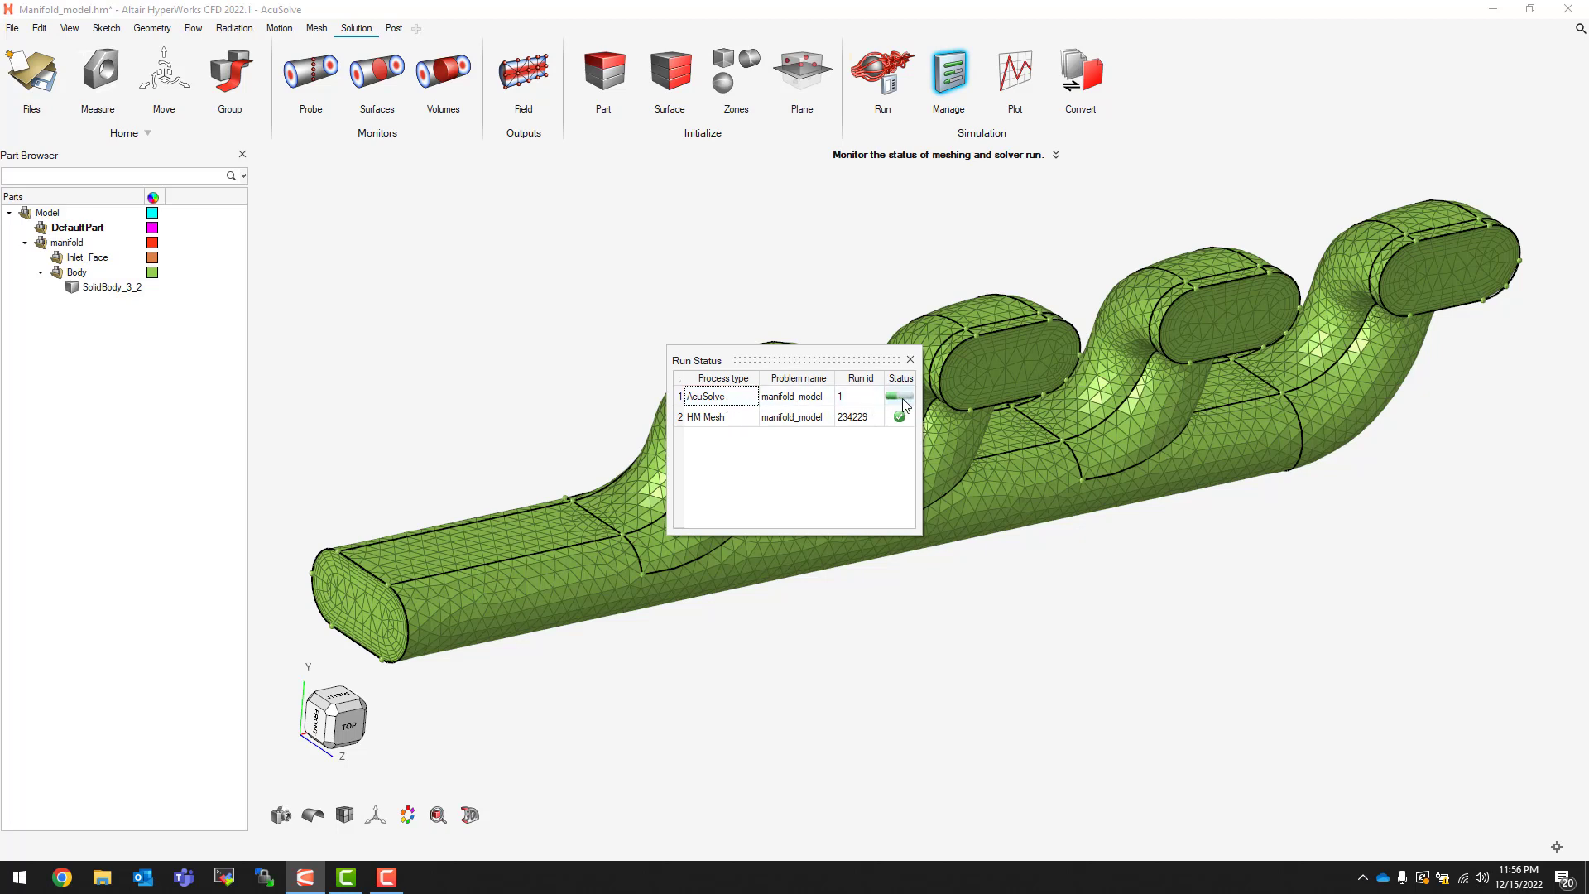
Step: Open the log file of the AcuSolve run to monitor the solver's progress
{"action": "right_click", "coordinate": [813, 402]}
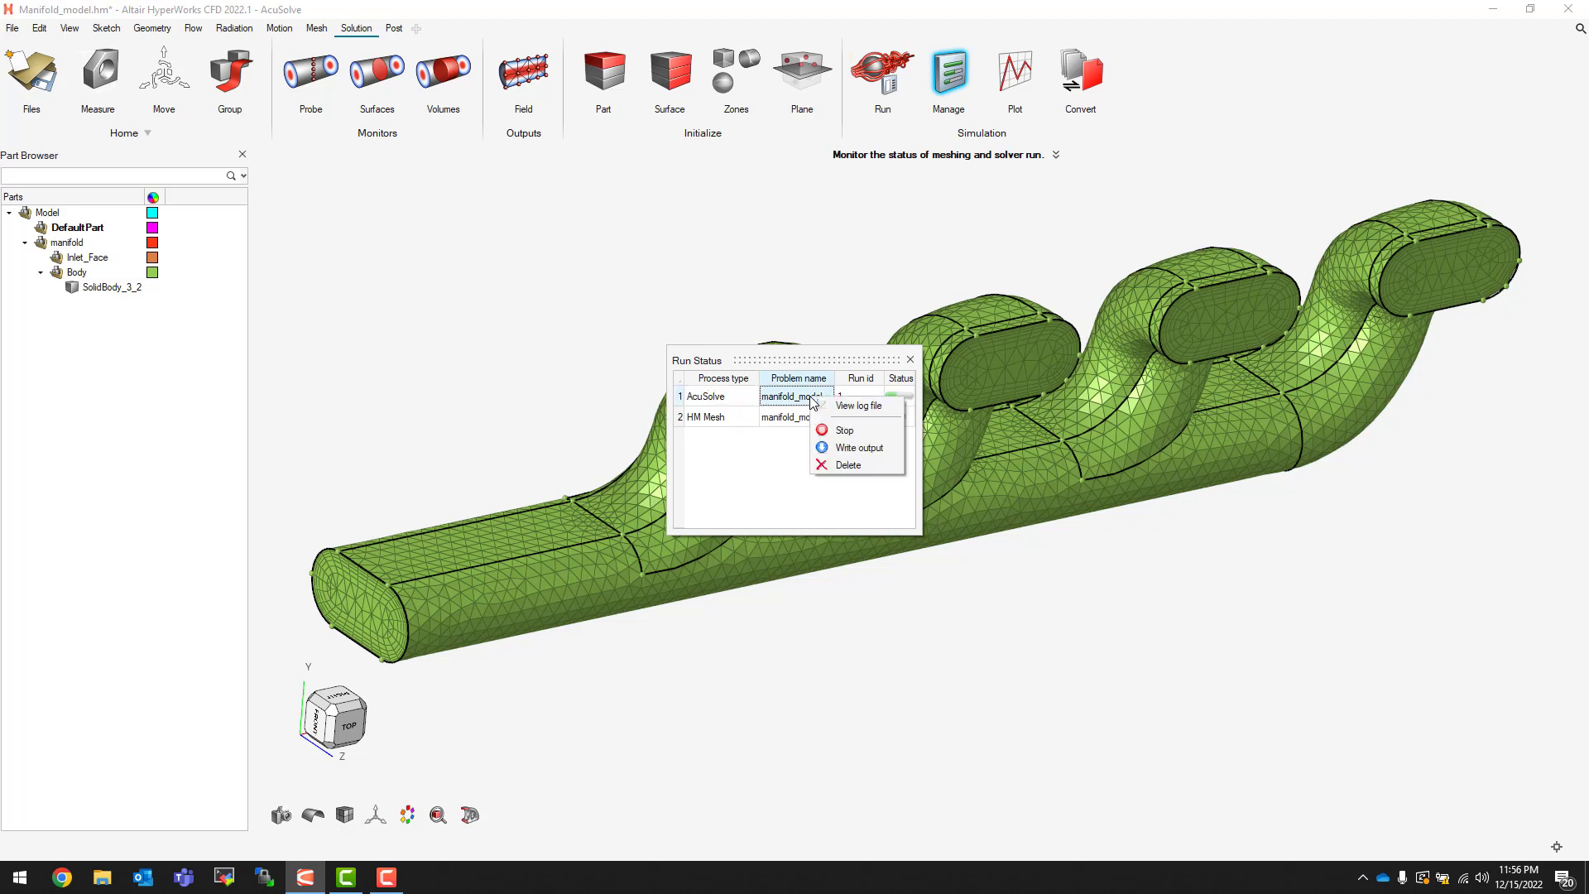
{"action": "left_click", "coordinate": [859, 405]}
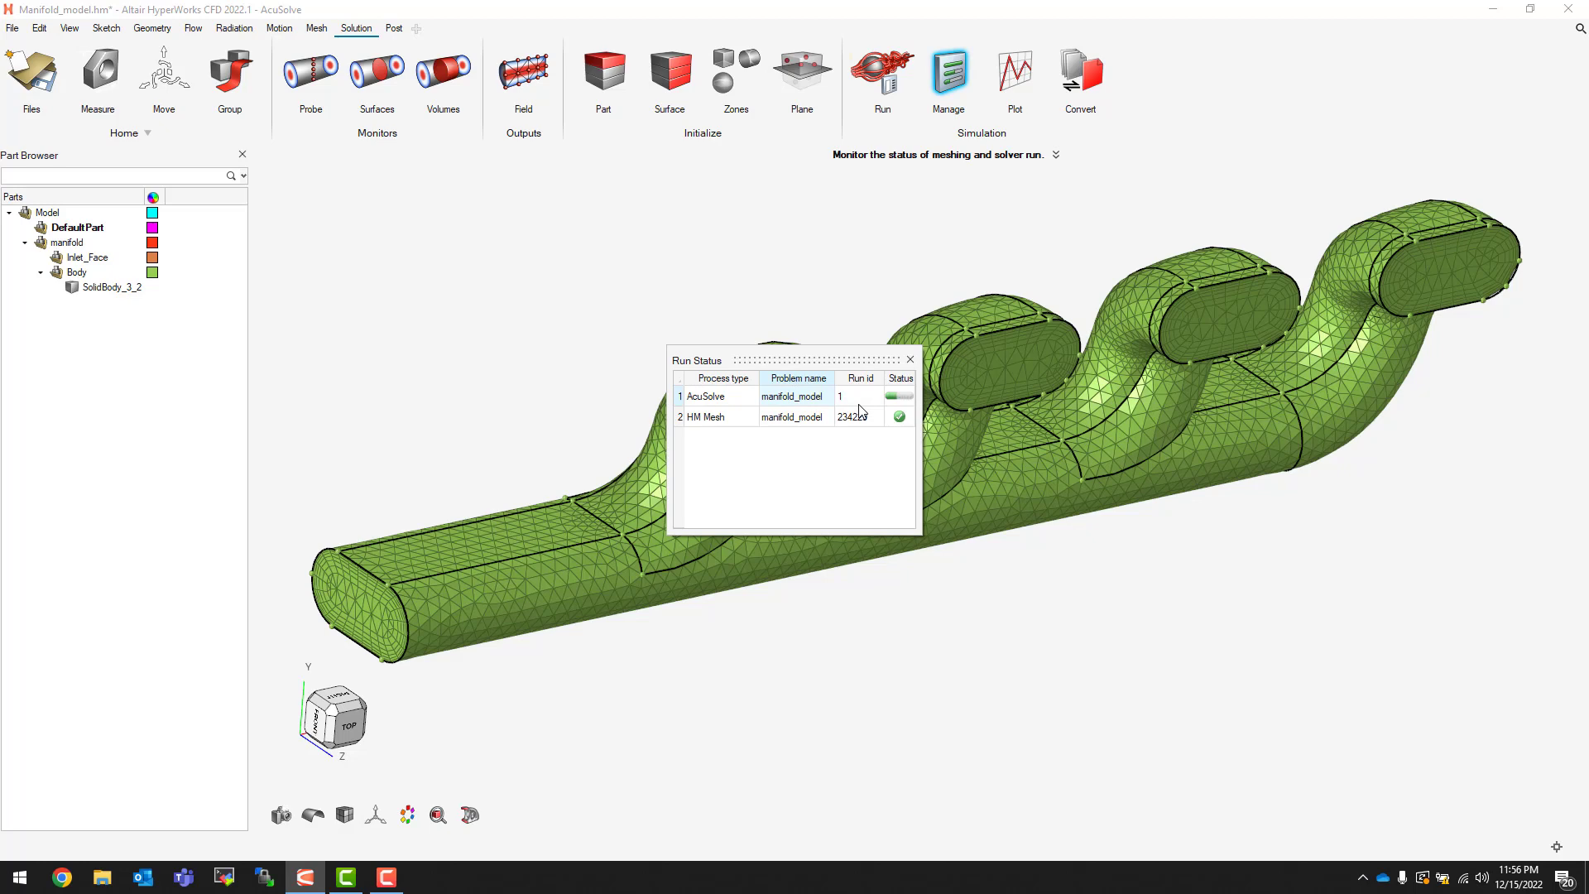